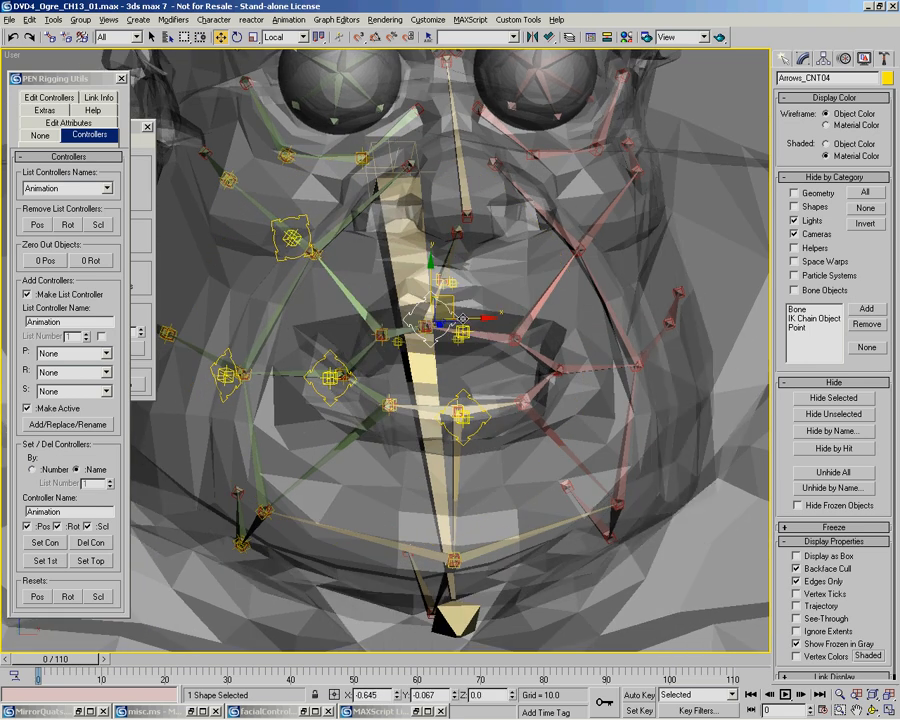
Test-move the upper lip and lower lip arrow controllers, undoing each move
left_click_drag(494, 310, 494, 311)
key("ctrl+z")
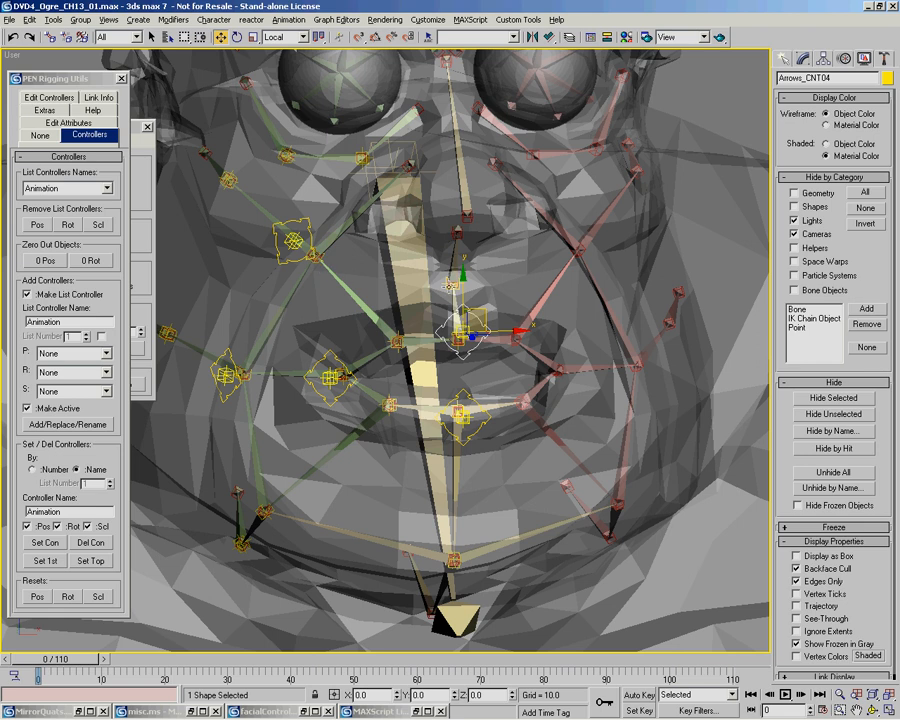
left_click_drag(484, 310, 457, 321)
key("ctrl+z")
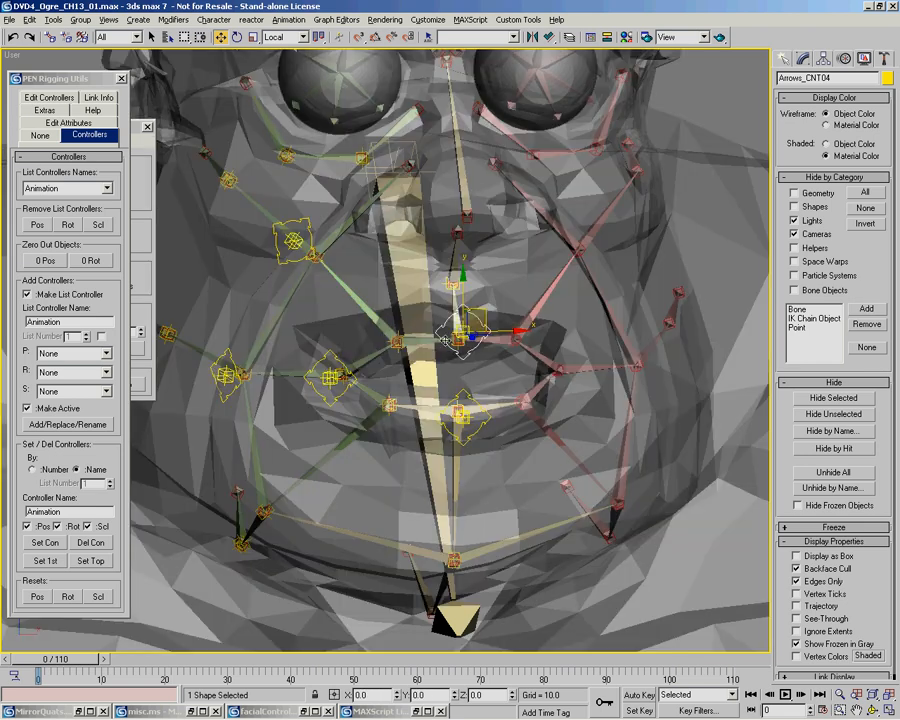
left_click(471, 398)
mouse_move(476, 390)
left_mouse_down()
mouse_move(483, 351)
mouse_move(450, 382)
mouse_move(488, 386)
mouse_move(477, 391)
left_mouse_up()
key("ctrl+z")
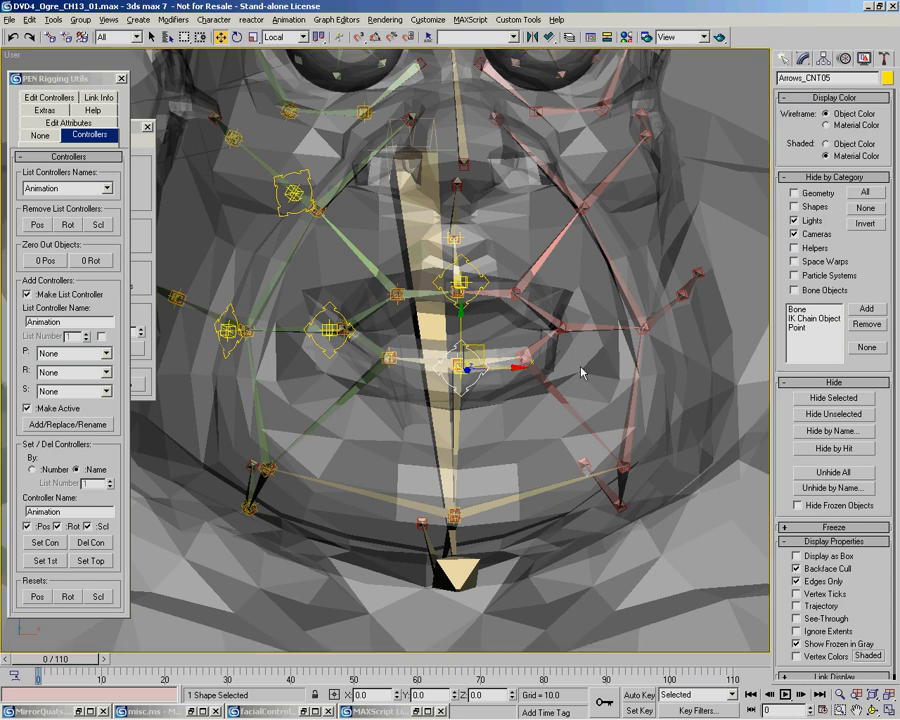
Try moving the round arrow controller on the upper cheek and cancel each move
middle_click_drag(593, 361, 572, 371)
middle_click_drag(422, 371, 470, 376, "alt")
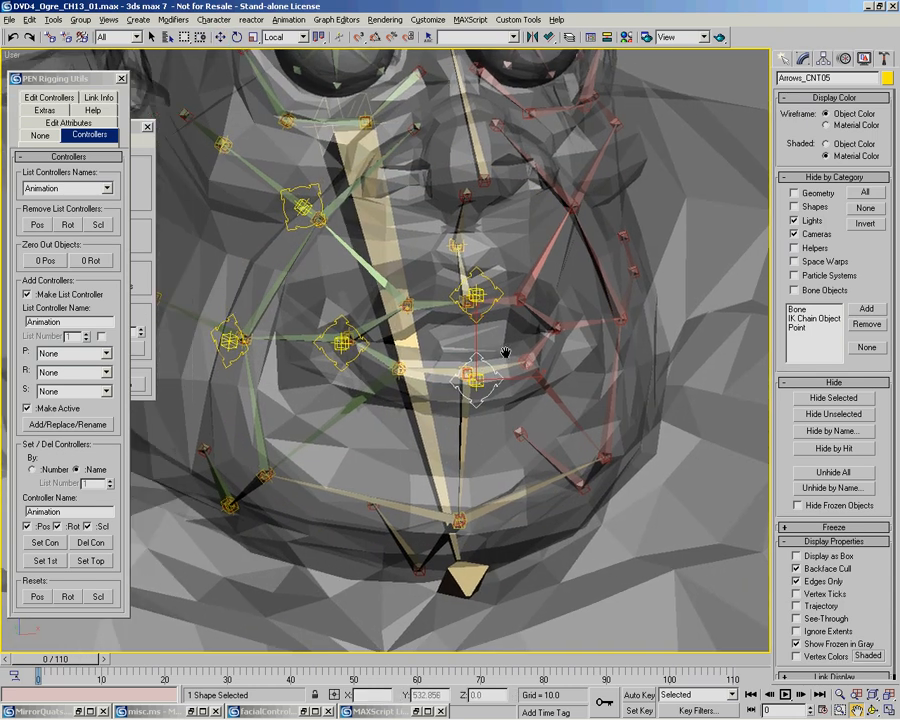
middle_click_drag(568, 362, 466, 342)
scroll(495, 354, "down", 1)
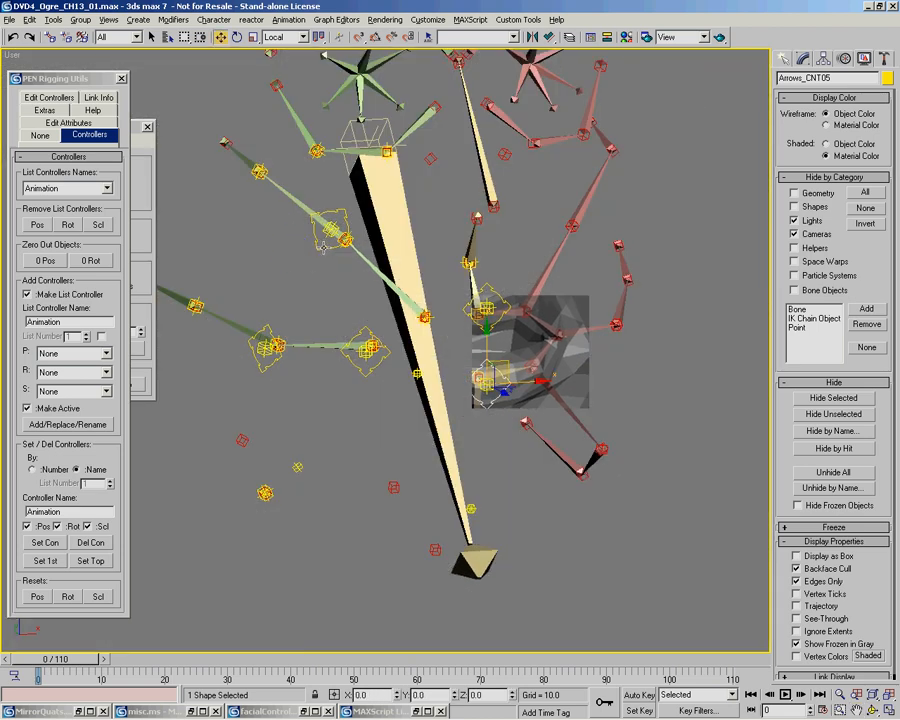
left_click(320, 245)
mouse_move(359, 222)
left_mouse_down()
mouse_move(345, 197)
mouse_move(337, 218)
mouse_move(357, 208)
left_mouse_up()
right_click(357, 208)
middle_click_drag(357, 208, 363, 213, "alt")
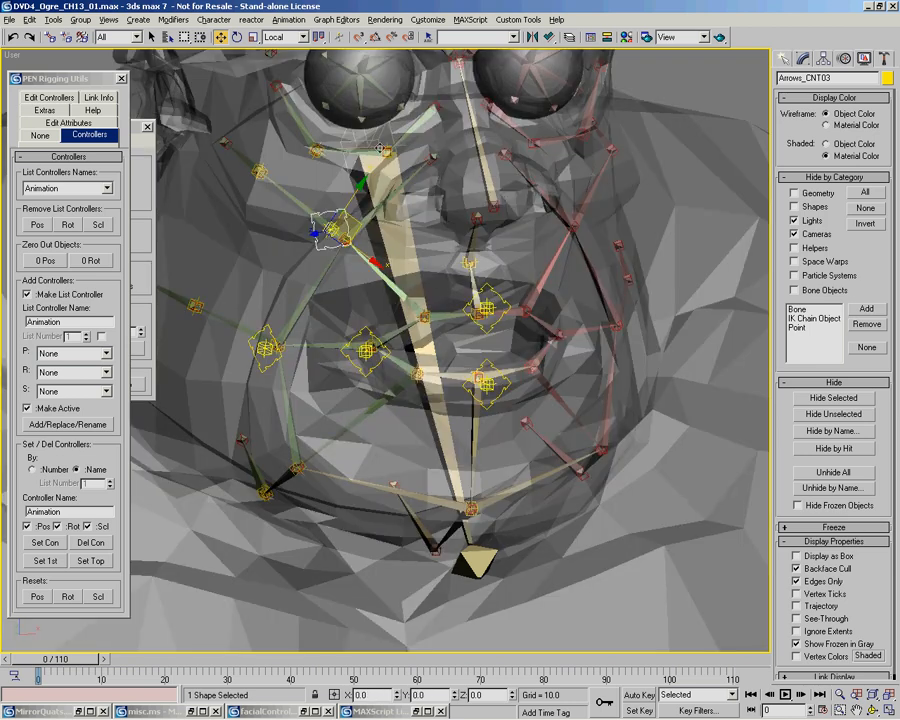
mouse_move(360, 223)
left_mouse_down()
mouse_move(347, 206)
mouse_move(351, 227)
mouse_move(363, 229)
left_mouse_up()
right_click(363, 229)
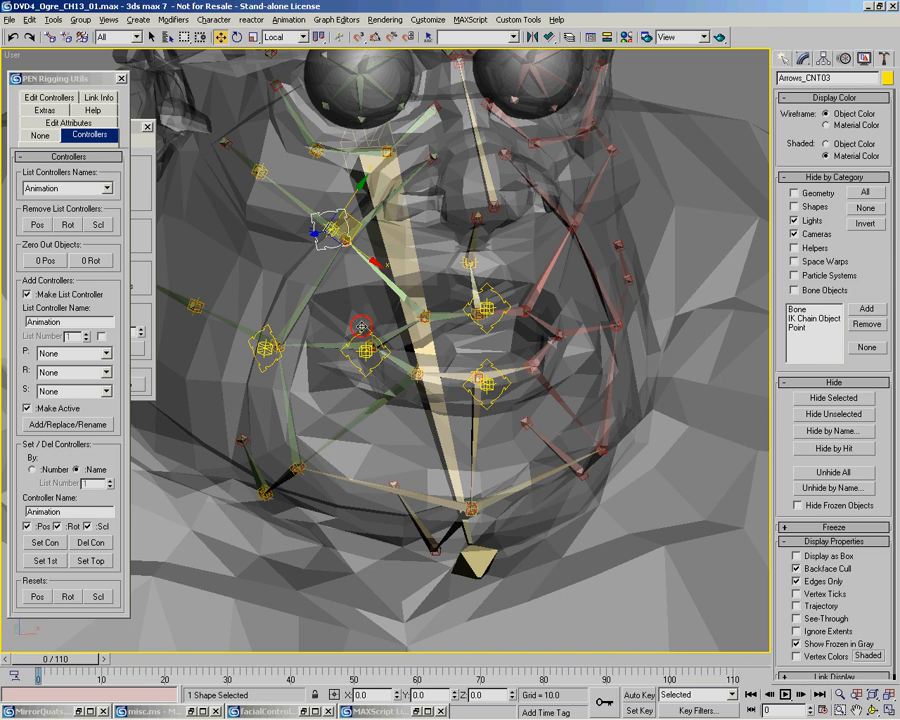
Try moving the mouth-corner arrow controller and the outer cheek arrow controller, cancelling both moves
left_click(380, 335)
left_click_drag(386, 330, 297, 341)
right_click(297, 341)
left_click(269, 328)
middle_click_drag(340, 330, 404, 346)
mouse_move(357, 343)
left_mouse_down()
mouse_move(375, 350)
mouse_move(335, 320)
mouse_move(380, 344)
mouse_move(350, 323)
left_mouse_up()
right_click(350, 323)
middle_click_drag(446, 399, 574, 394, "alt")
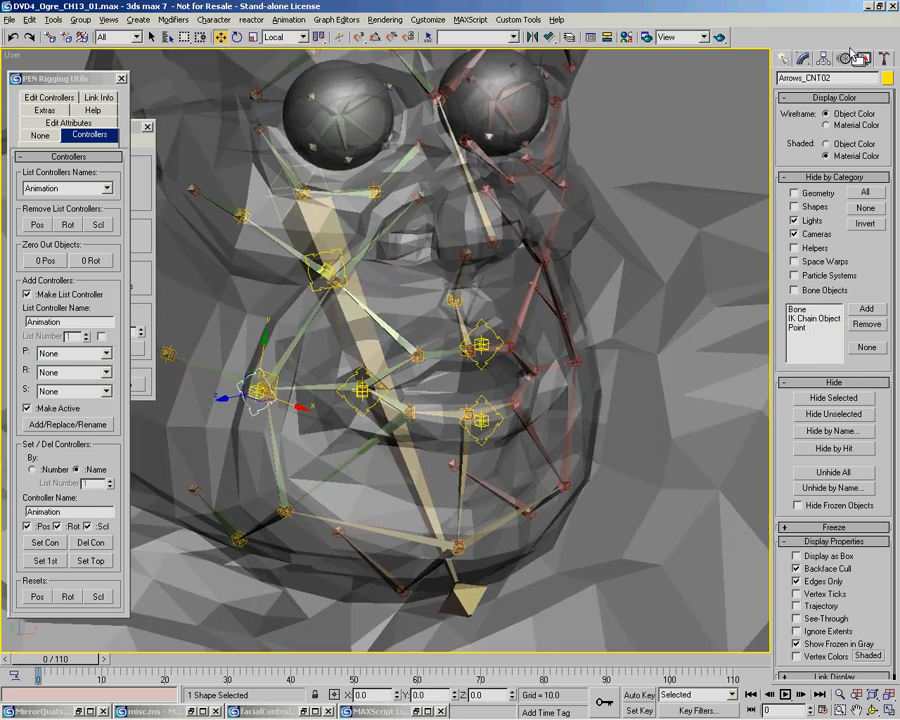
Hide the geometry category and select the arrow controller at the mouth corner
left_click(797, 193)
middle_click_drag(430, 350, 389, 387, "alt")
scroll(464, 348, "down", 2)
left_click(389, 386)
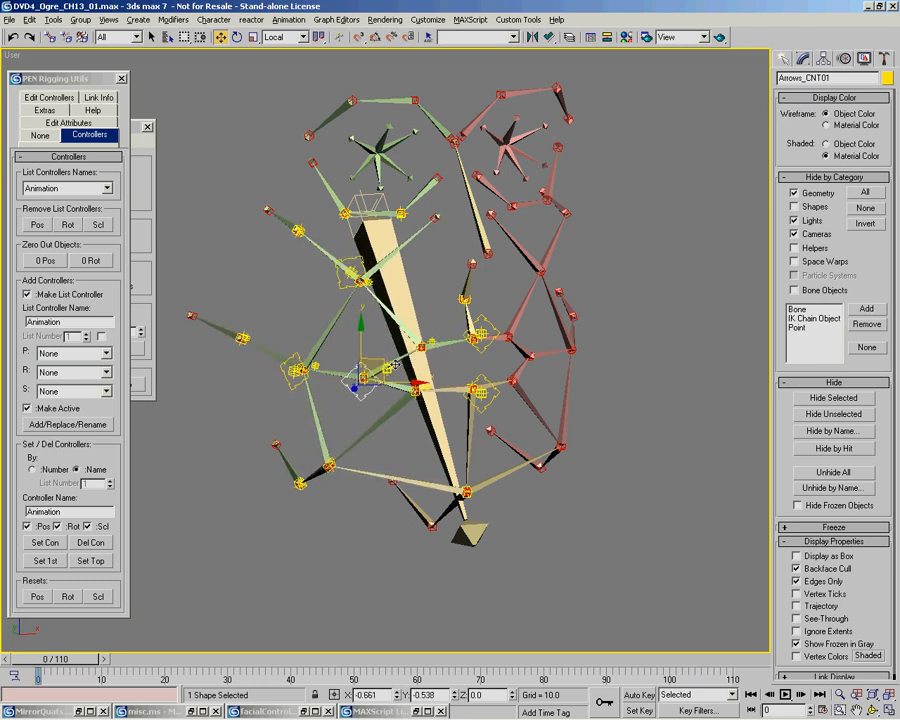
Examine the bones and point helpers around the mouth corner, lips and laugh line from several angles
middle_click_drag(368, 344, 400, 343, "alt")
scroll(440, 352, "up", 3)
middle_click_drag(456, 356, 464, 371, "alt")
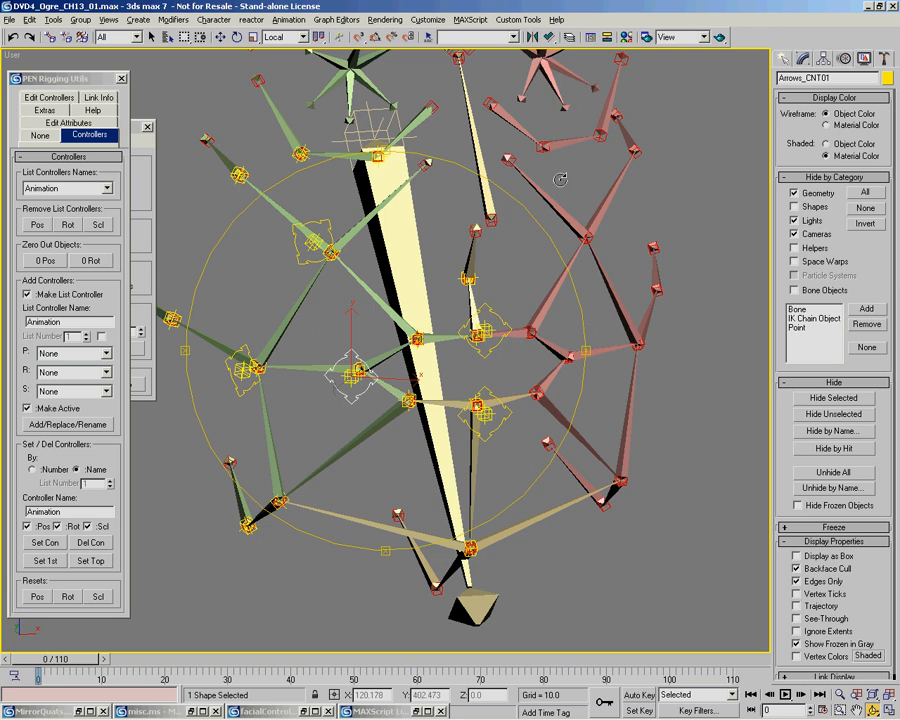
middle_click_drag(521, 360, 504, 361)
key("alt+z")
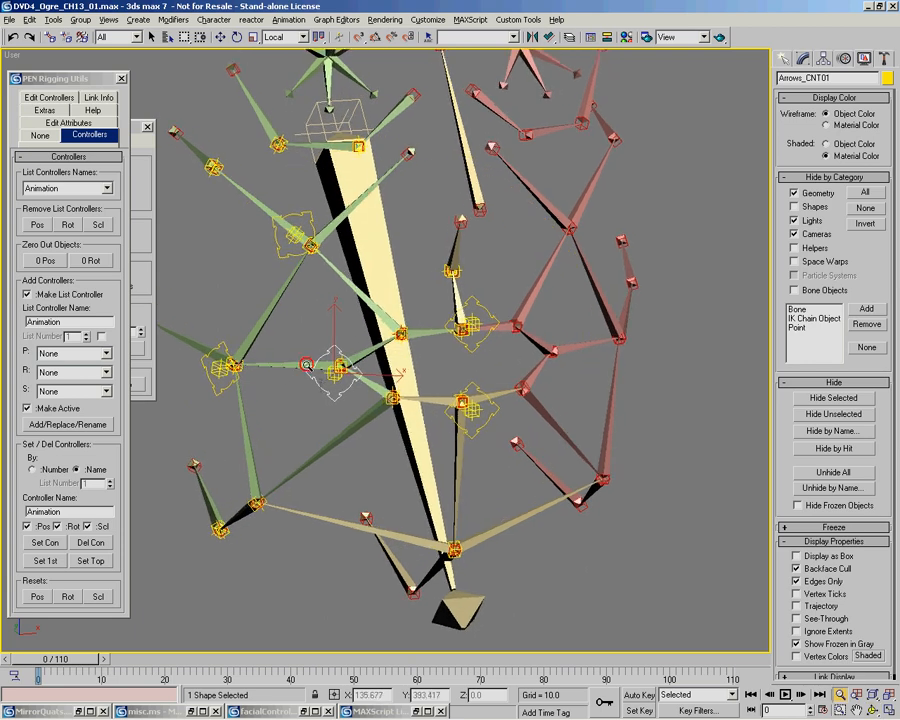
left_click_drag(301, 368, 326, 340)
key("w")
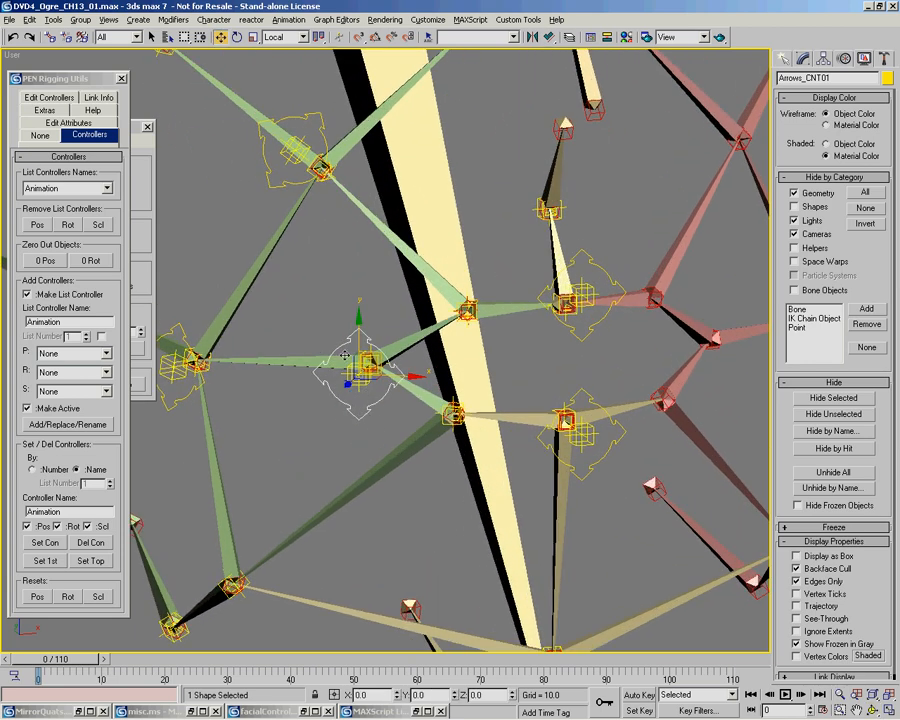
middle_click_drag(576, 352, 339, 224)
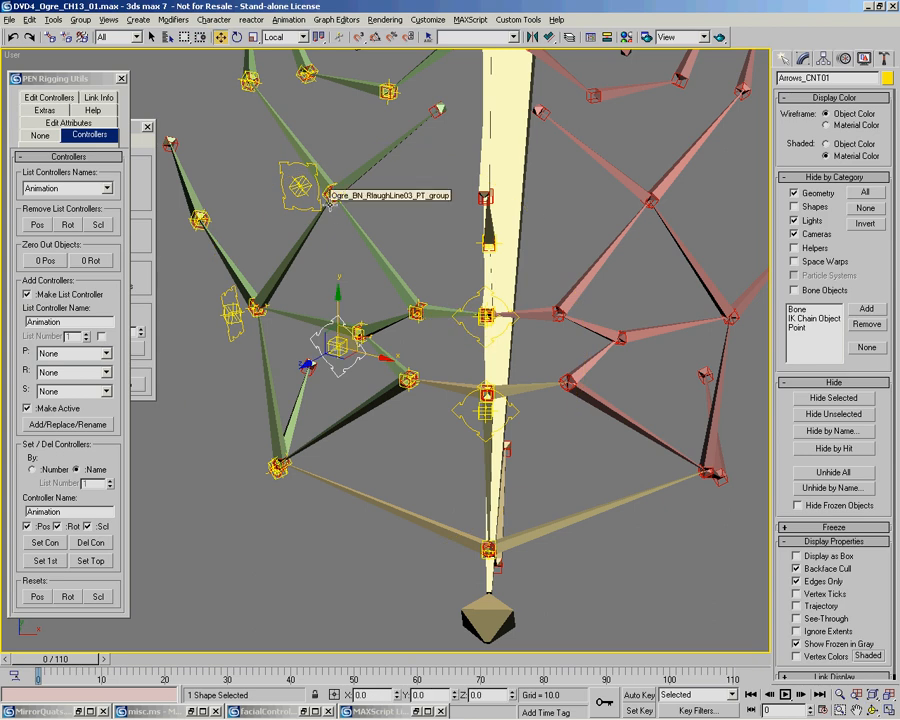
middle_click_drag(601, 230, 578, 232)
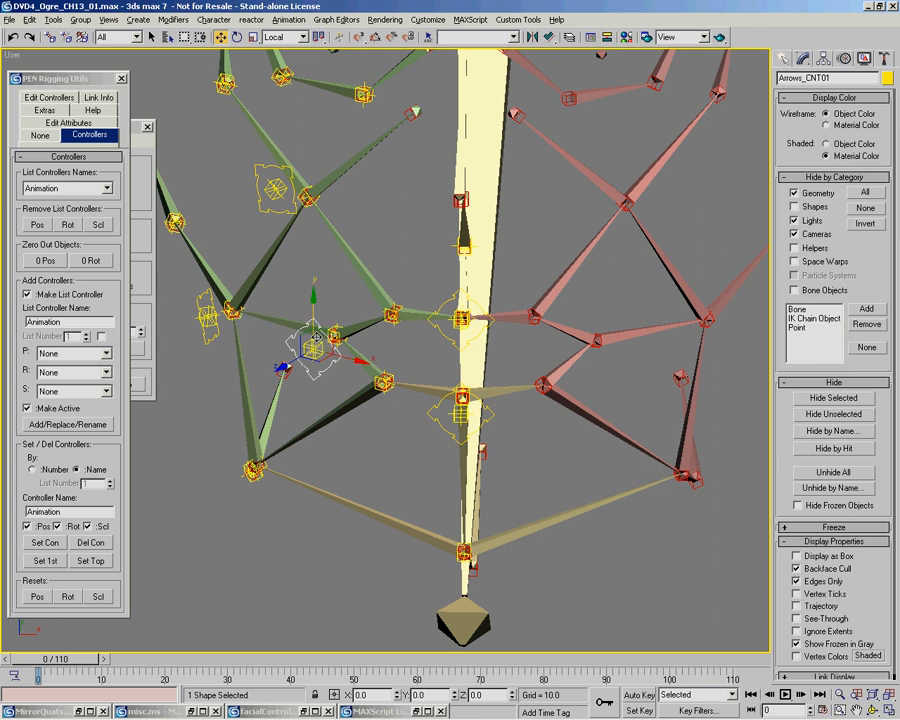
middle_click_drag(415, 345, 458, 318, "alt")
middle_click_drag(474, 268, 449, 209, "alt")
mouse_move(479, 293)
middle_mouse_down("alt")
mouse_move(460, 249)
mouse_move(494, 293)
mouse_move(526, 225)
mouse_move(492, 205)
mouse_move(490, 287)
mouse_move(518, 297)
mouse_move(561, 264)
mouse_move(540, 282)
mouse_move(495, 283)
mouse_move(488, 306)
mouse_move(500, 270)
mouse_move(490, 263)
mouse_move(488, 301)
middle_mouse_up("alt")
Try moving the mouth-corner controls in the bone rig and cancel the moves
left_click_drag(327, 416, 330, 380)
right_click(344, 424)
left_click(345, 414)
left_click(335, 391)
middle_click_drag(340, 385, 478, 370, "alt")
key("alt+z")
left_click_drag(413, 426, 416, 408)
right_click(416, 408)
Show the home grid and unhide the geometry category
middle_click_drag(468, 425, 412, 284)
scroll(416, 294, "down", 2)
key("ctrl+r")
left_click_drag(414, 291, 454, 309)
key("alt+z")
key("ctrl+r")
right_click(456, 311)
middle_click_drag(504, 360, 506, 219)
key("g")
key("ctrl+r")
left_click_drag(461, 318, 475, 330)
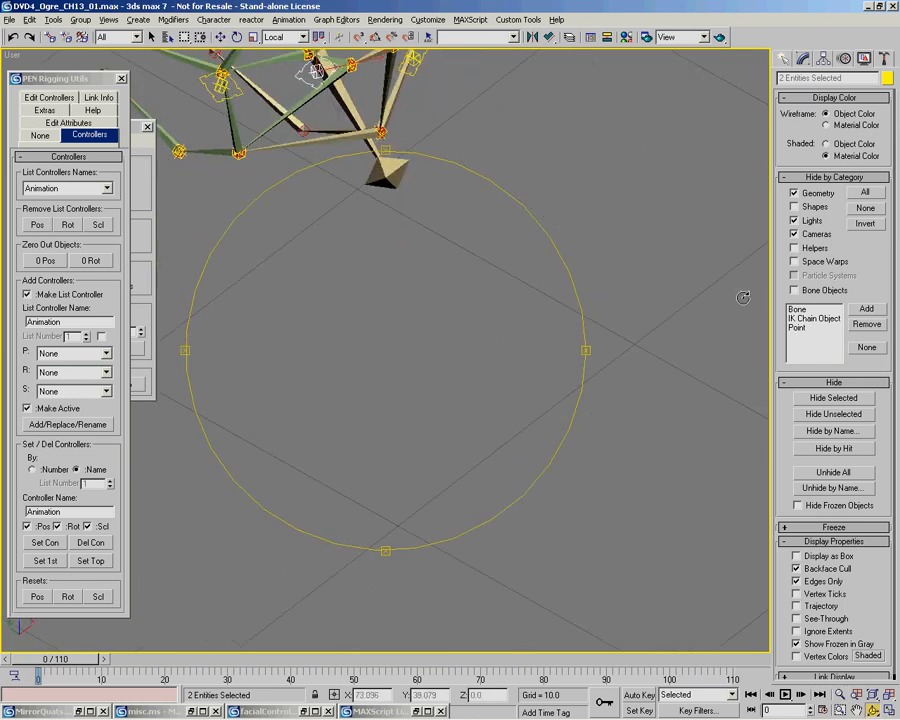
left_click(805, 196)
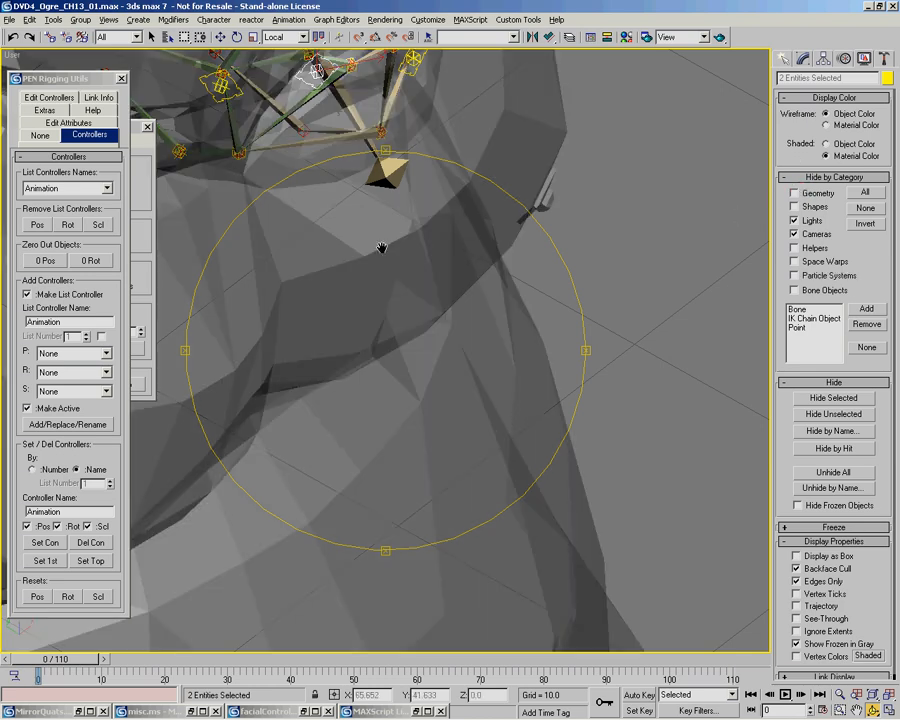
Create a sphere with a radius of about 5.057 at the grid centre between the ogre's feet
middle_click_drag(382, 248, 420, 100)
scroll(406, 289, "down", 4)
middle_click_drag(410, 295, 496, 86)
middle_click_drag(442, 346, 536, 100)
scroll(463, 370, "up", 3)
middle_click_drag(442, 456, 495, 393)
left_click(784, 59)
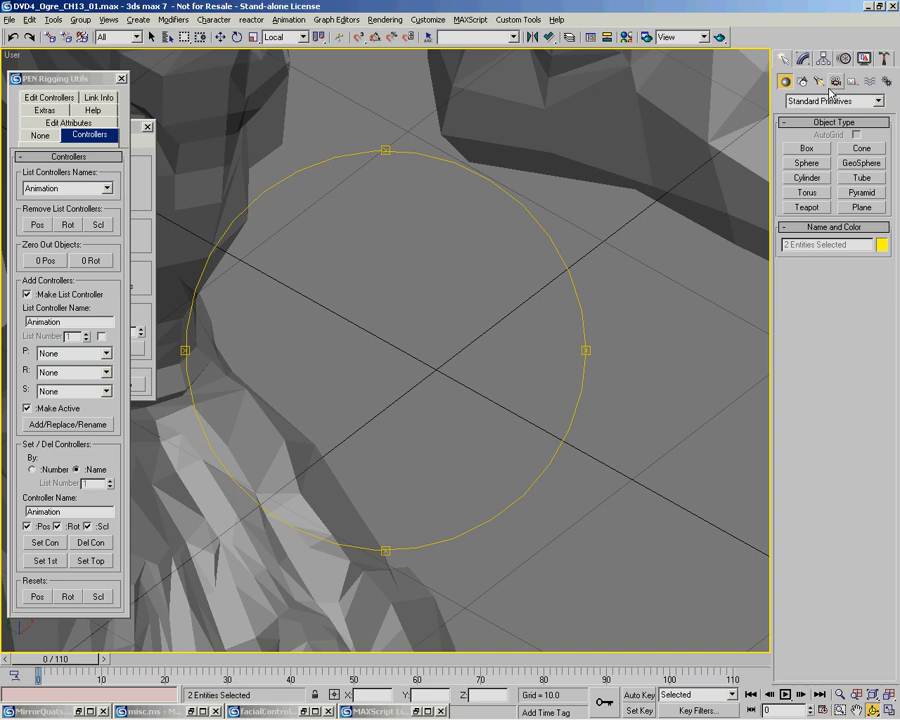
left_click(807, 164)
left_click_drag(436, 371, 490, 451)
key("w")
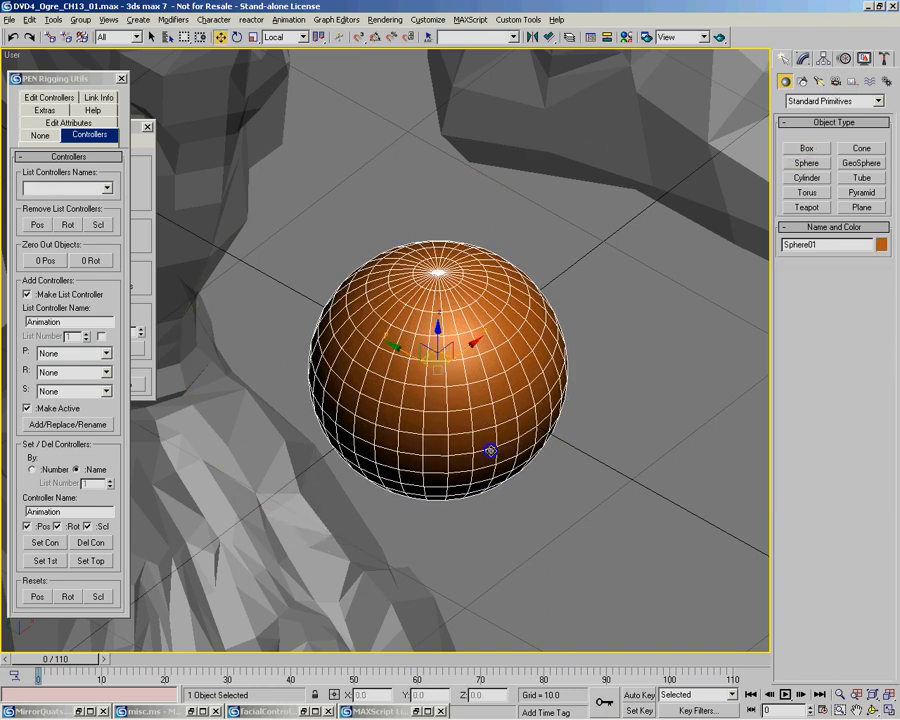
Switch the reference coordinate system to View and zero the sphere's X and Y position
middle_click_drag(422, 344, 475, 295, "alt")
middle_click_drag(500, 249, 531, 264, "alt")
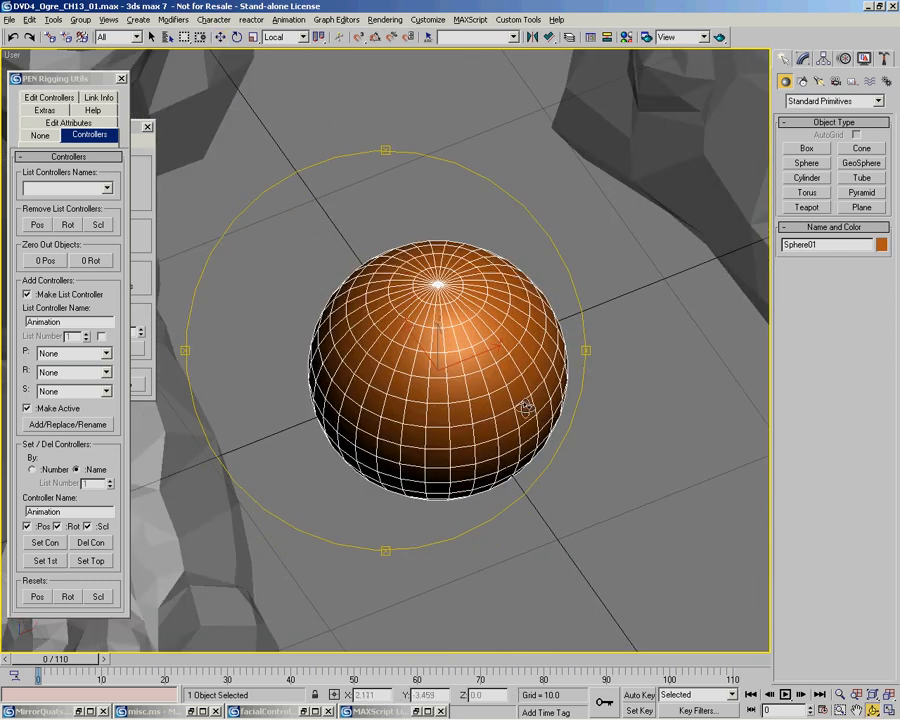
key("w")
key("F12")
right_click(586, 575)
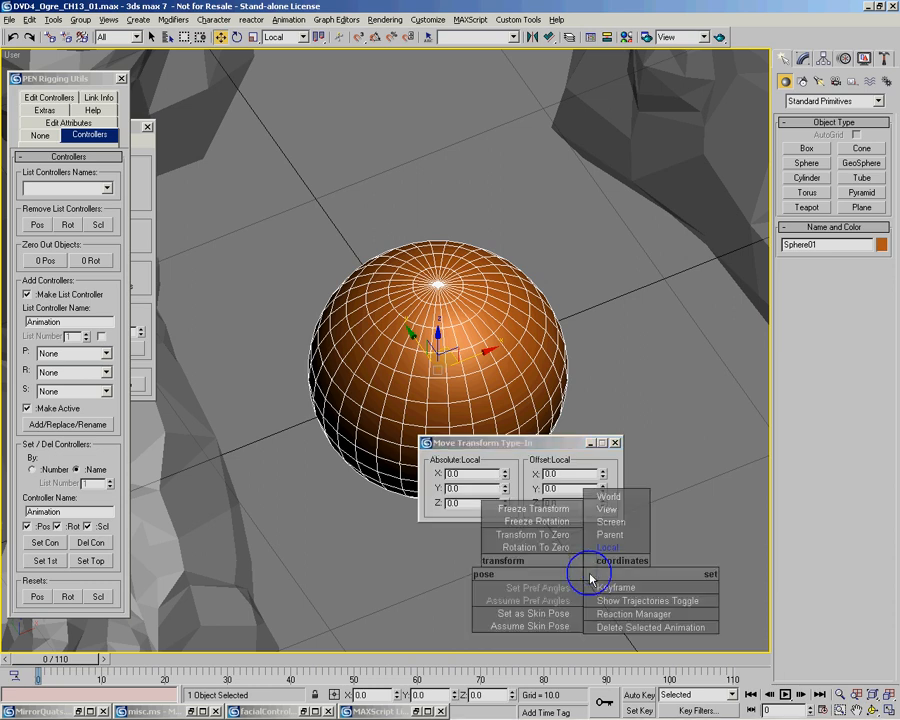
left_click(604, 491)
right_click(506, 474)
right_click(506, 488)
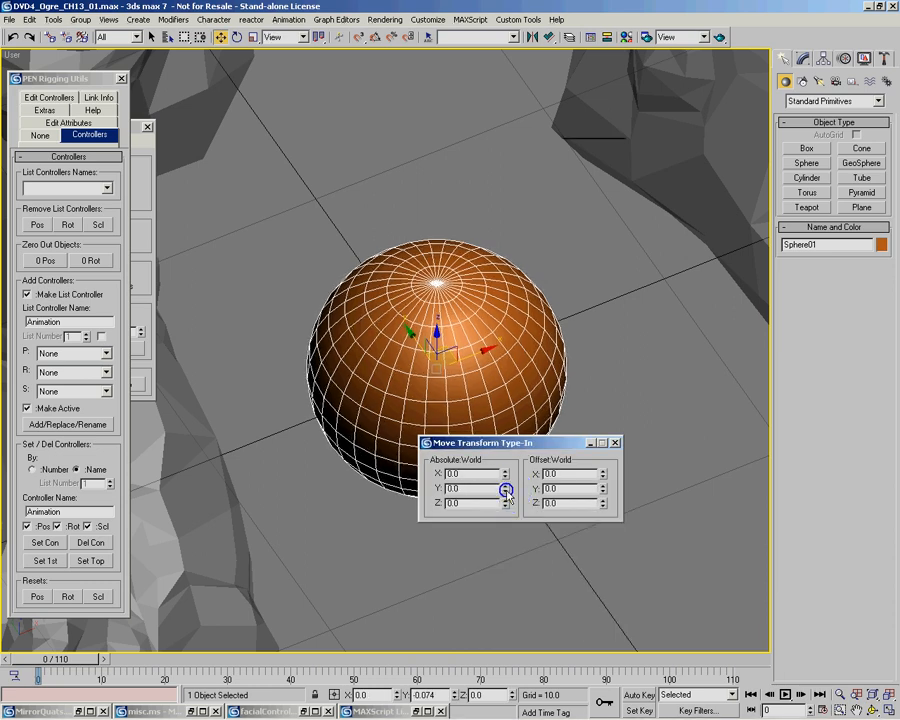
Create a thin cylinder beside the sphere with a radius of about 0.338 and a height of about 10.729
left_click(807, 178)
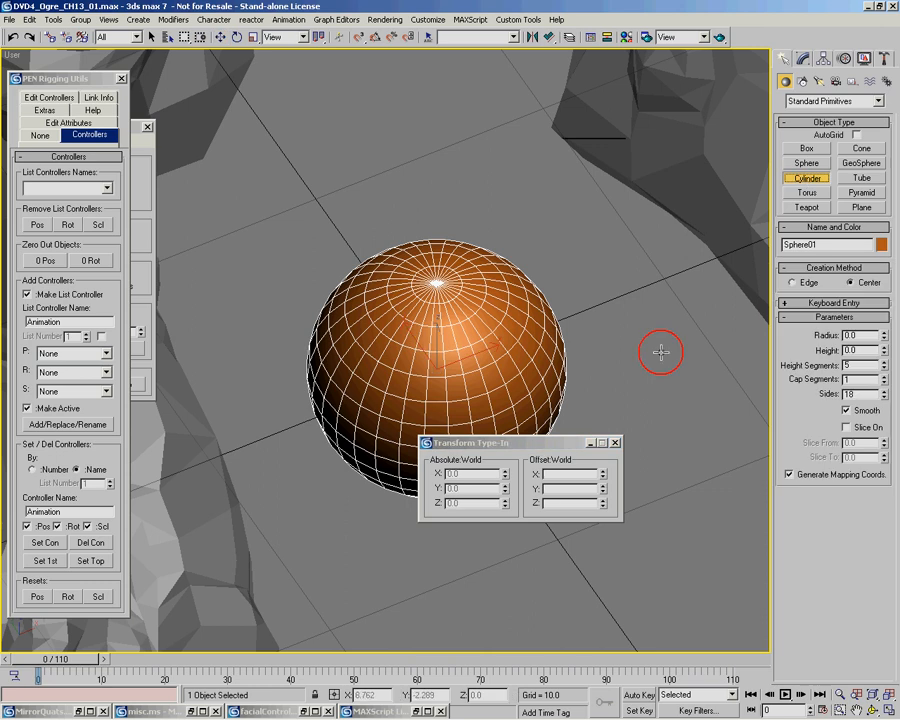
left_click_drag(631, 379, 631, 376)
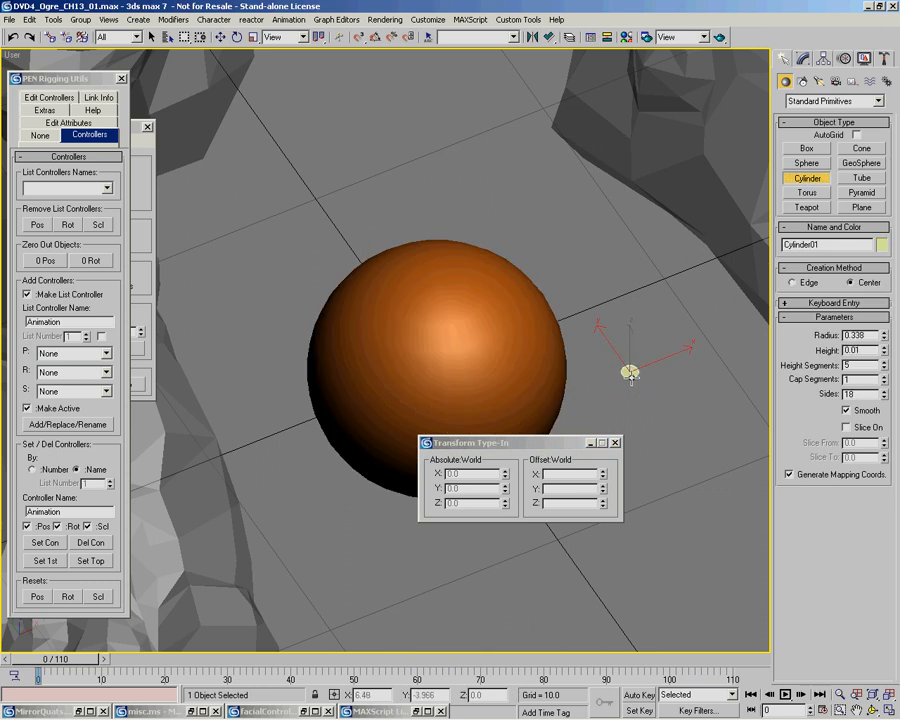
left_click(633, 110)
Zero the cylinder's X and Y position, then reduce its radius to 0.078 and its height to 5.161
key("w")
right_click(507, 476)
right_click(507, 489)
middle_click_drag(490, 265, 488, 242)
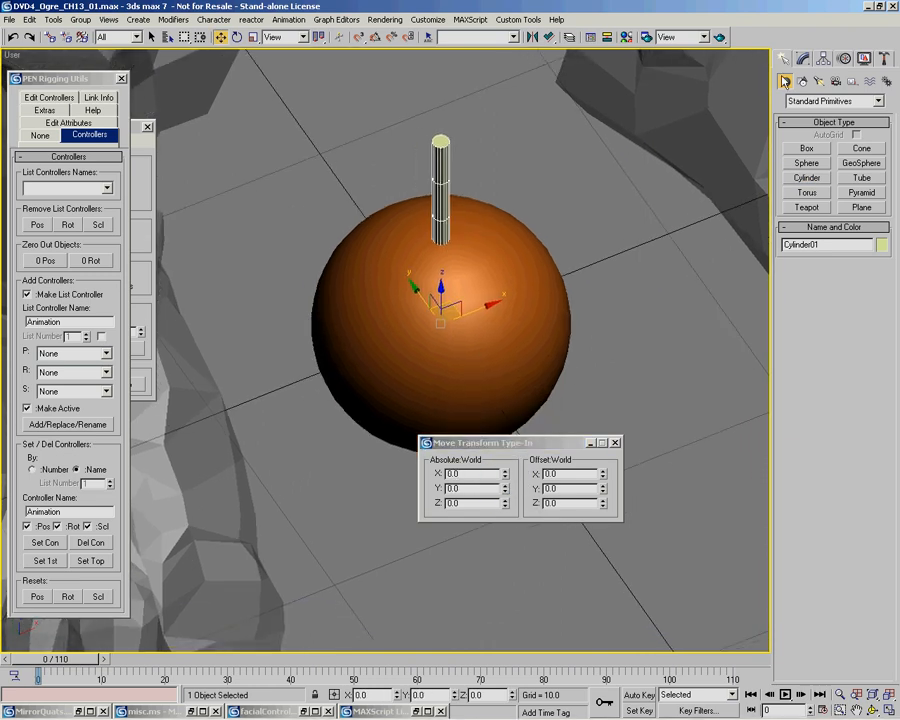
left_click(803, 59)
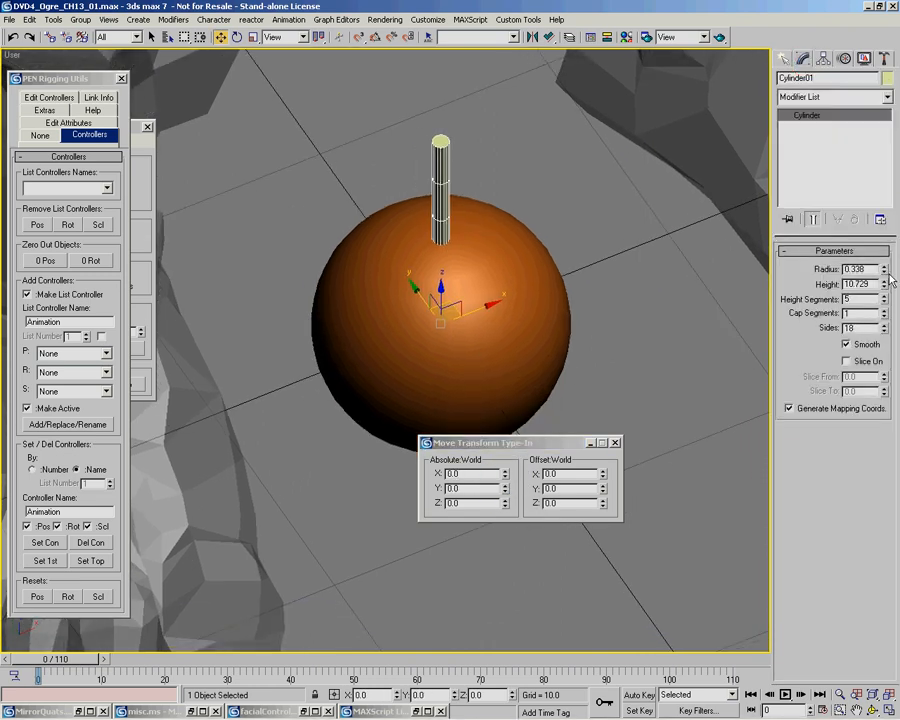
mouse_move(884, 288)
left_mouse_down()
mouse_move(871, 309)
mouse_move(876, 285)
left_mouse_up()
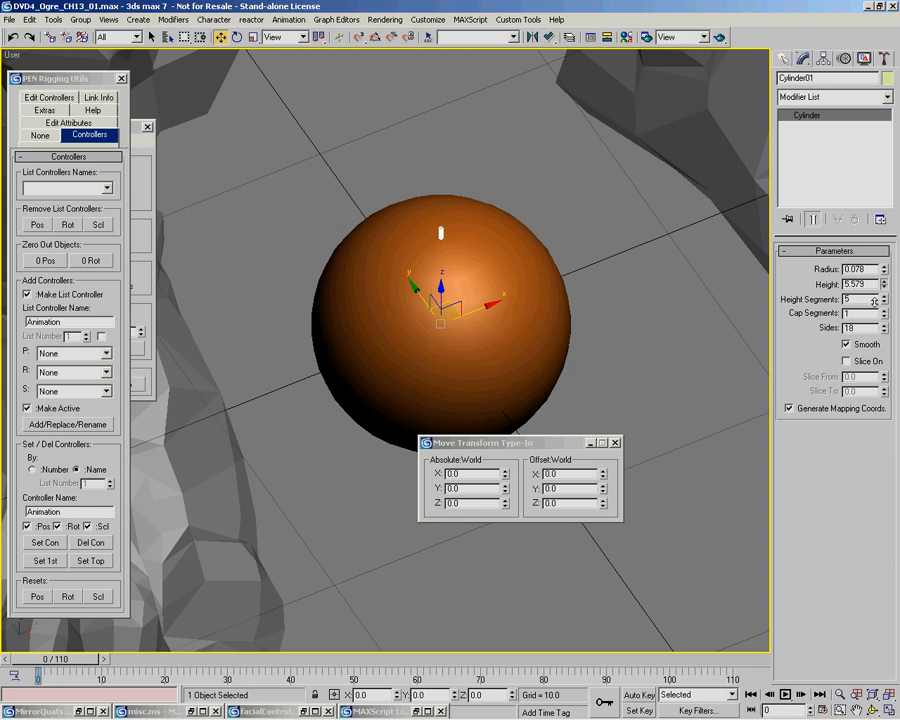
Display the sphere as see-through so the cylinder inside it shows
left_click(537, 272)
right_click(631, 335)
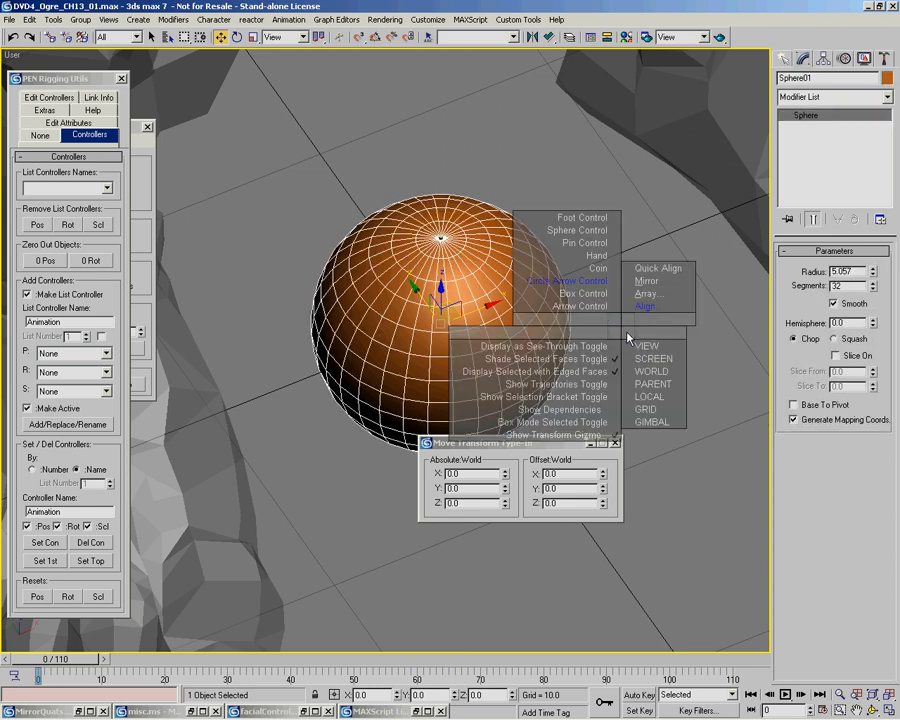
left_click(585, 347)
key("ctrl+r")
left_click_drag(468, 338, 455, 315)
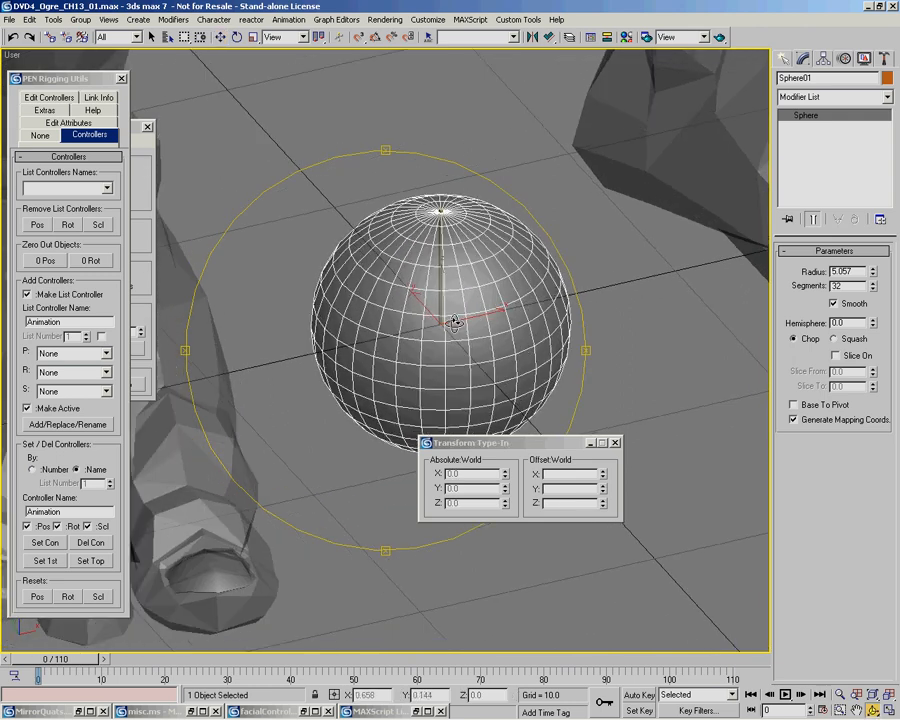
scroll(455, 312, "up", 3)
Rotate the cylinder about its base to -44.1 degrees on the Y axis
right_click(472, 303)
left_click(492, 291)
left_click(438, 289)
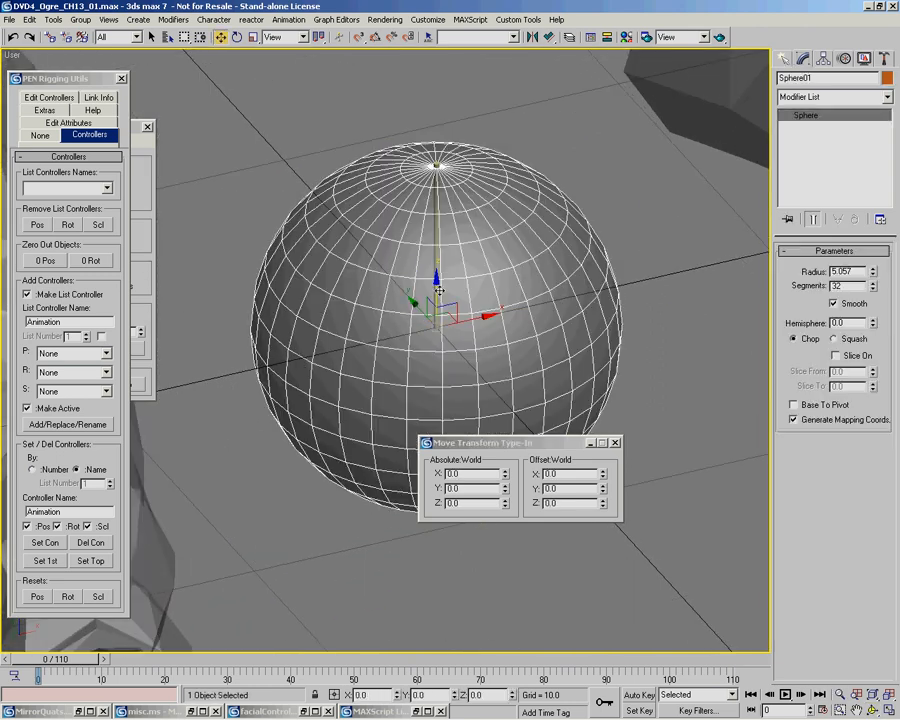
left_click(438, 290)
key("ctrl+r")
left_click_drag(490, 311, 495, 312)
middle_click_drag(495, 312, 476, 283, "alt")
middle_click_drag(484, 280, 456, 274)
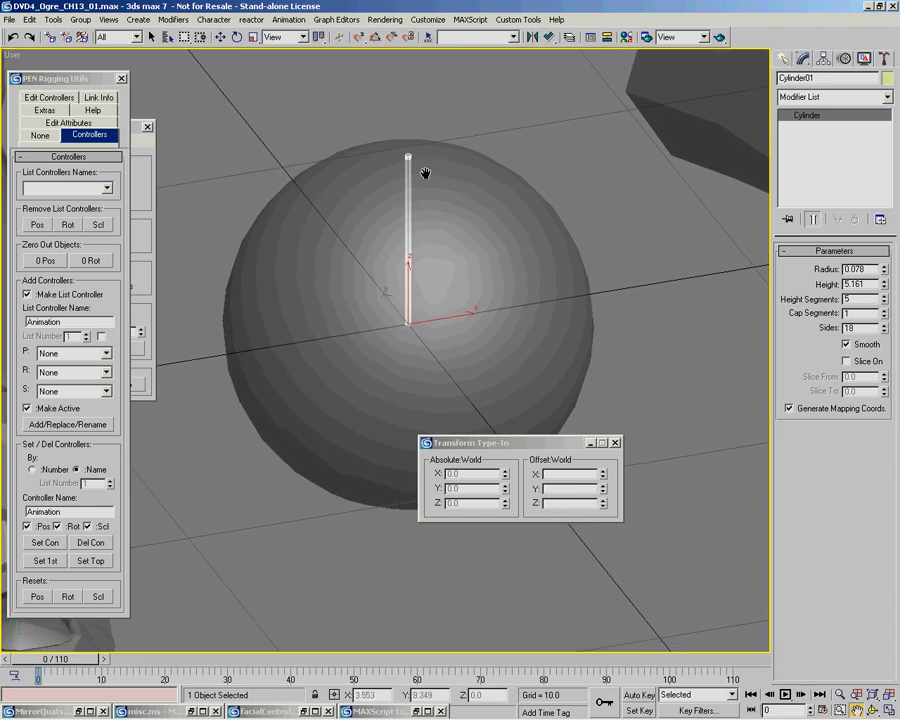
right_click(484, 338)
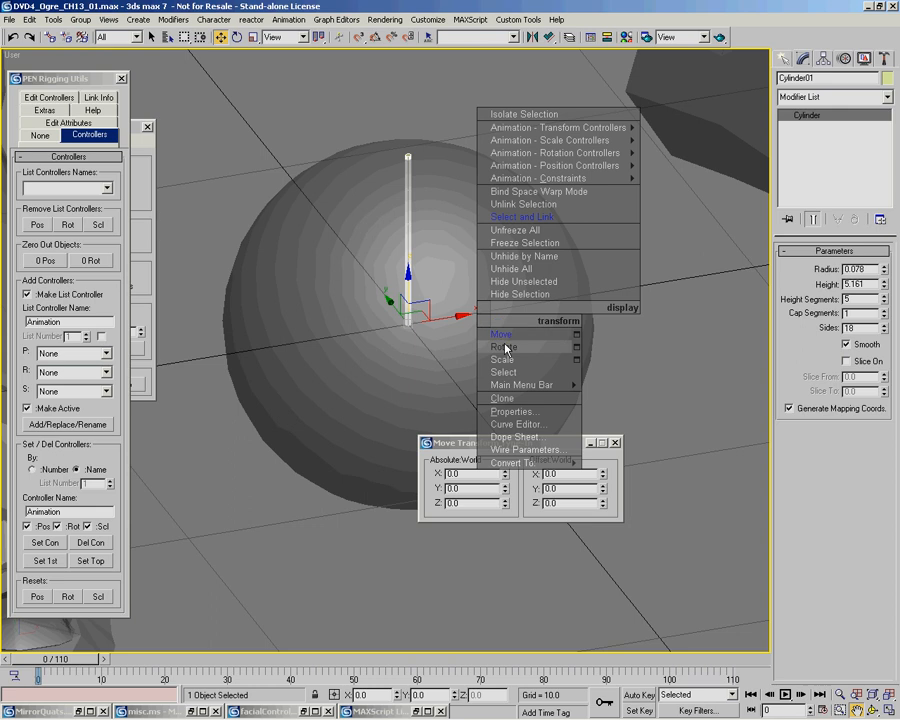
left_click(502, 346)
left_click_drag(393, 284, 314, 225)
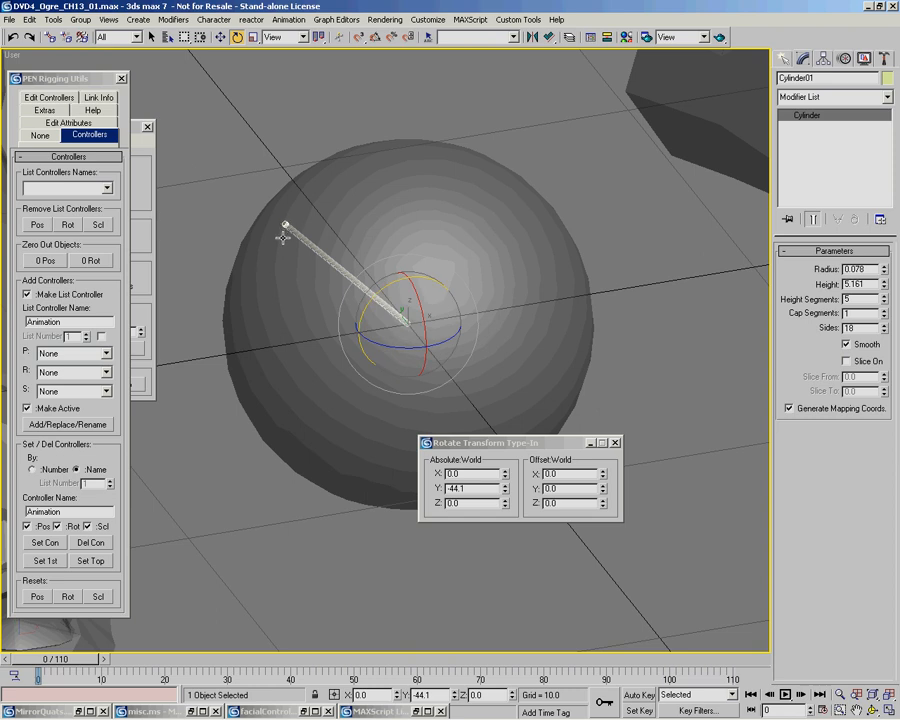
Rotate the cylinder further around the Y axis to about -179 degrees, swinging its tip along the sphere's inside
mouse_move(402, 307)
middle_mouse_down("alt")
mouse_move(410, 279)
mouse_move(394, 269)
mouse_move(377, 168)
middle_mouse_up("alt")
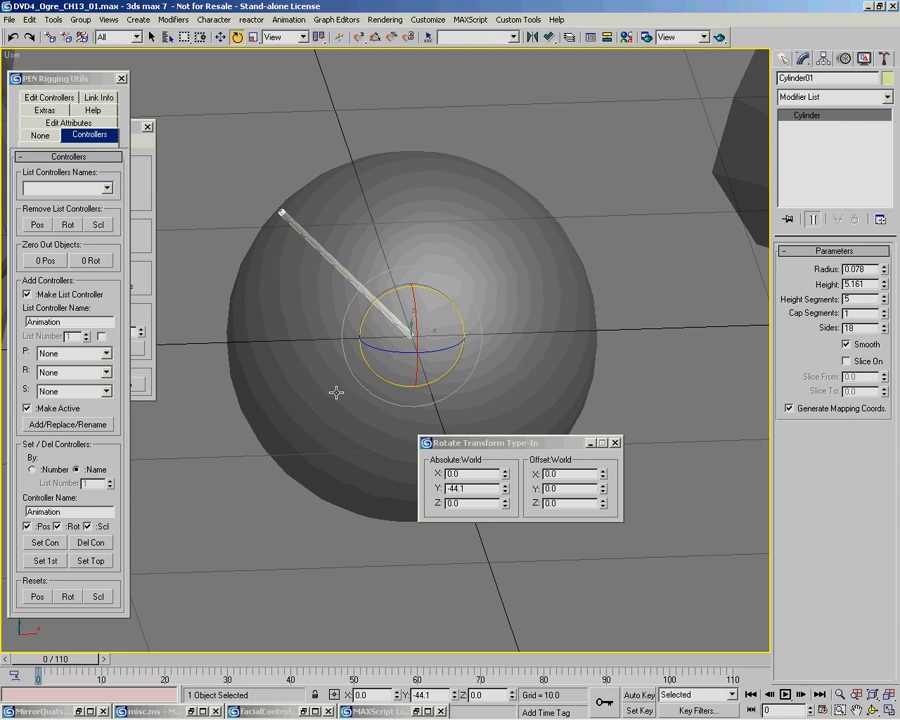
middle_click_drag(456, 330, 453, 290, "alt")
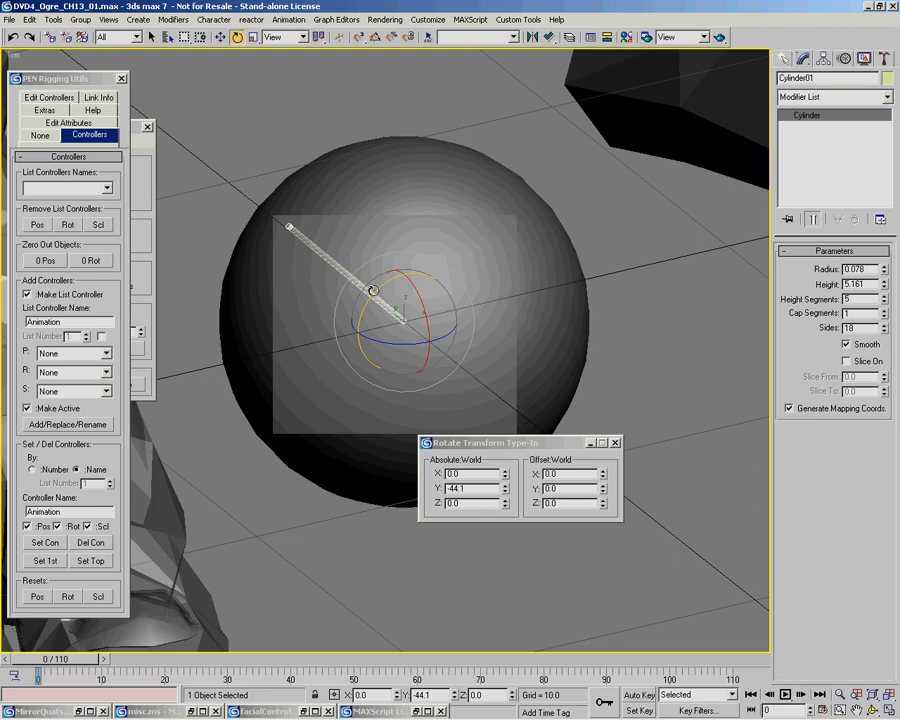
left_click_drag(389, 281, 278, 496)
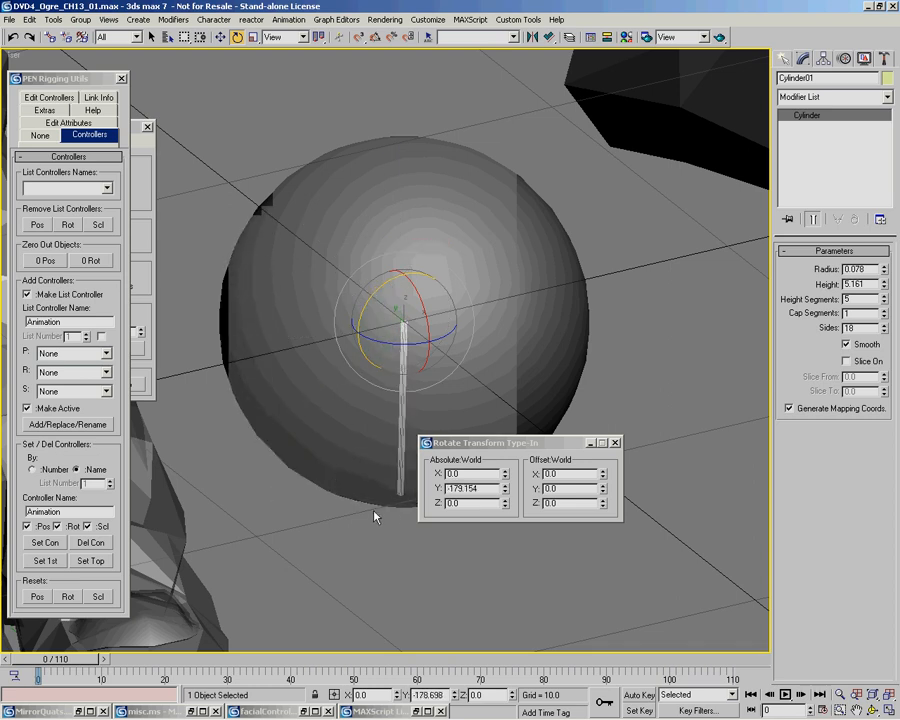
Rotate the cylinder on several axes to X 70.197, Y -14.476 and Z 37.243, swinging its tip along the sphere's inner surface
left_click_drag(389, 281, 431, 342)
middle_click_drag(508, 312, 466, 257)
key("ctrl+r")
left_click_drag(411, 278, 425, 263)
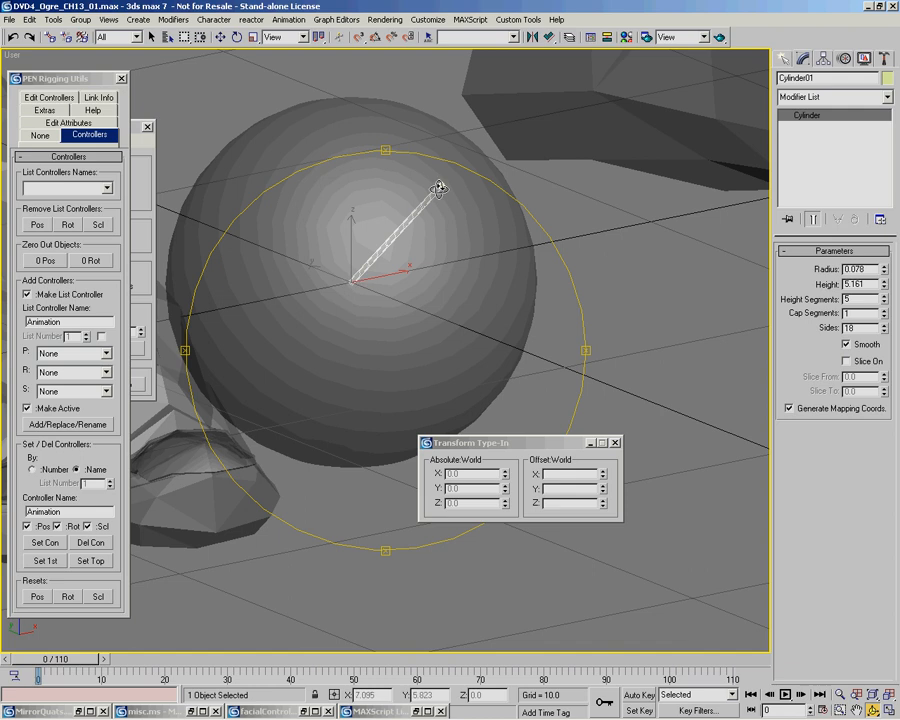
key("e")
left_click_drag(347, 263, 412, 286)
key("ctrl+r")
right_click(479, 271)
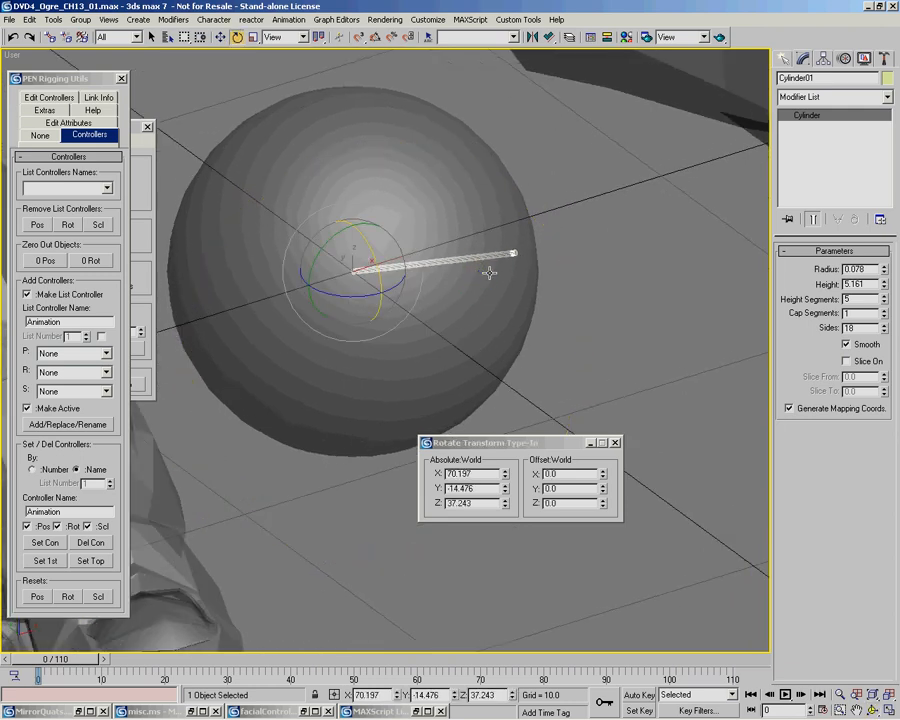
Set the reference coordinate system to Local and examine the cylinder's rotation axes inside the sphere
right_click(484, 310)
left_click(499, 293)
key("ctrl+r")
left_click_drag(438, 266, 416, 265)
right_click(416, 265)
left_click_drag(328, 247, 370, 101)
left_click_drag(401, 553, 373, 393)
left_click_drag(368, 339, 506, 145)
right_click(506, 145)
middle_click_drag(512, 315, 496, 321)
mouse_move(396, 282)
middle_mouse_down("alt")
mouse_move(374, 286)
mouse_move(394, 303)
middle_mouse_up("alt")
scroll(394, 303, "down", 6)
key("e")
left_click_drag(342, 147, 398, 379)
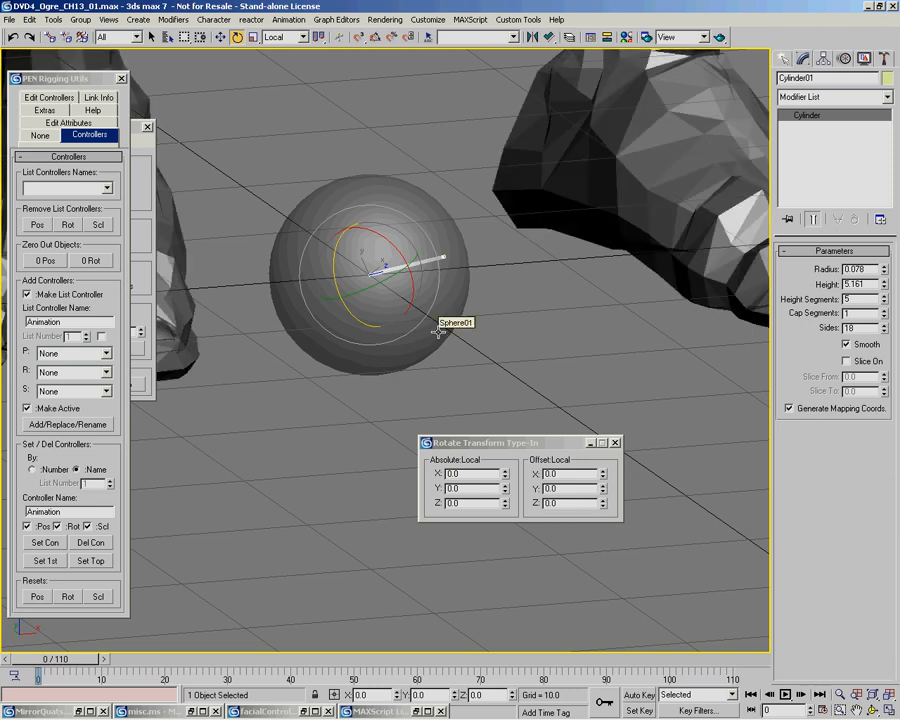
Select the demonstration sphere and cylinder together and delete both
scroll(430, 292, "up", 2)
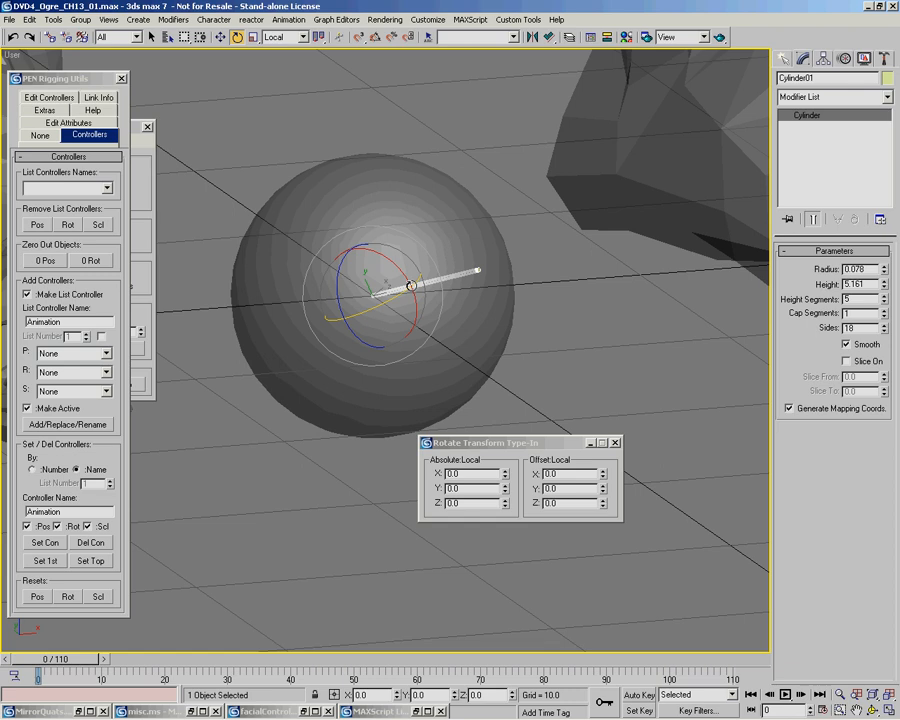
left_click_drag(263, 141, 336, 290)
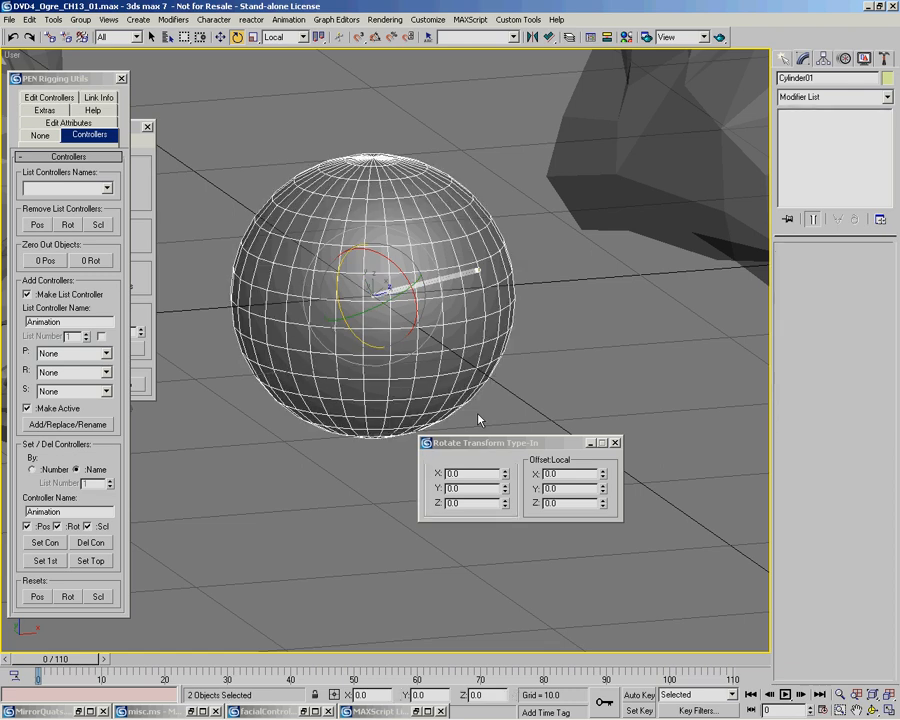
right_click(505, 340)
left_click(530, 358)
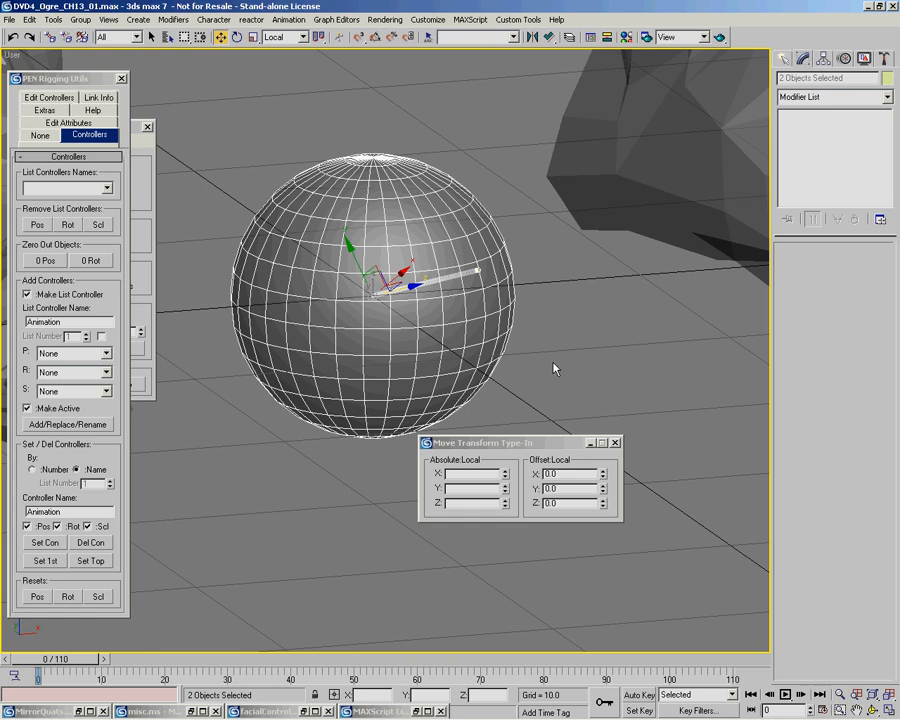
left_click_drag(500, 442, 596, 525)
middle_click_drag(520, 326, 420, 270, "alt")
scroll(392, 195, "down", 2)
left_click_drag(320, 162, 417, 402)
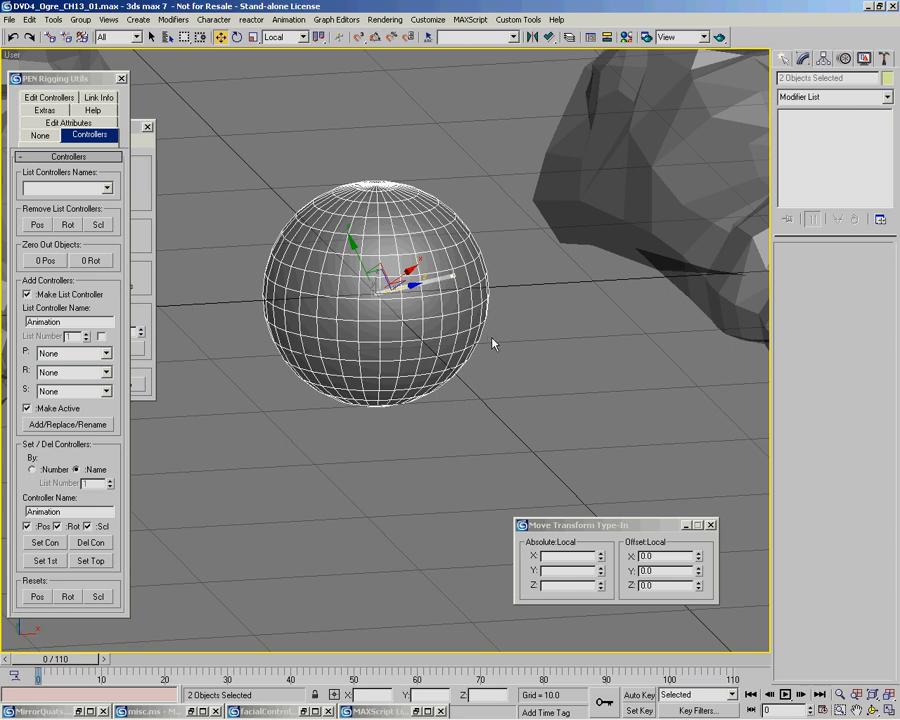
middle_click_drag(486, 332, 492, 359)
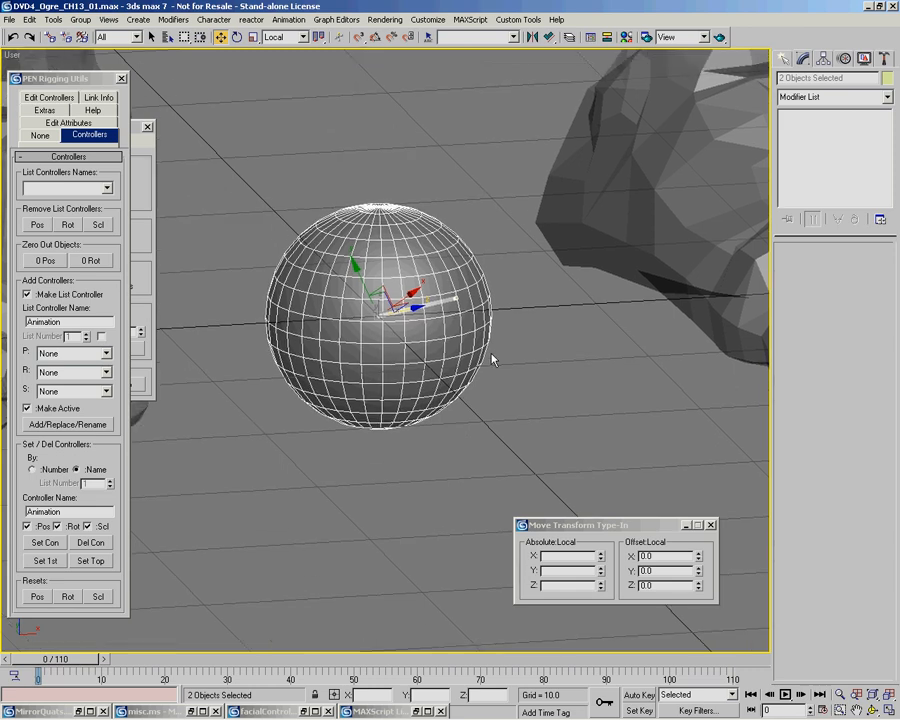
key("Delete")
Select the arrow controller at the centre of the ogre's upper lip and activate Scale with local axes to examine its orientation
middle_click_drag(484, 311, 443, 605)
scroll(433, 286, "up", 10)
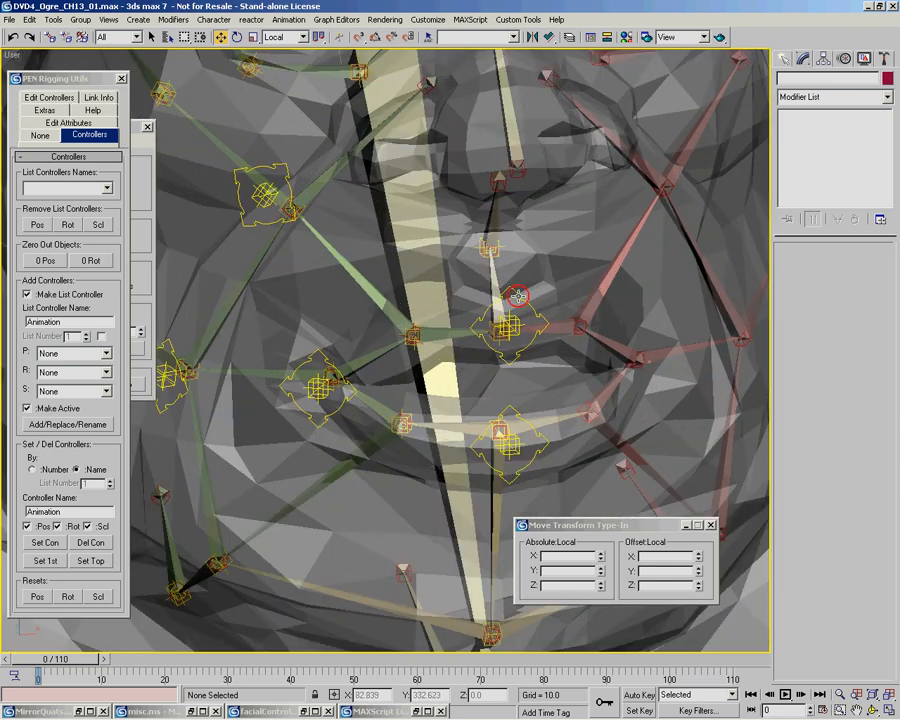
left_click(516, 296)
middle_click_drag(516, 296, 335, 272, "alt")
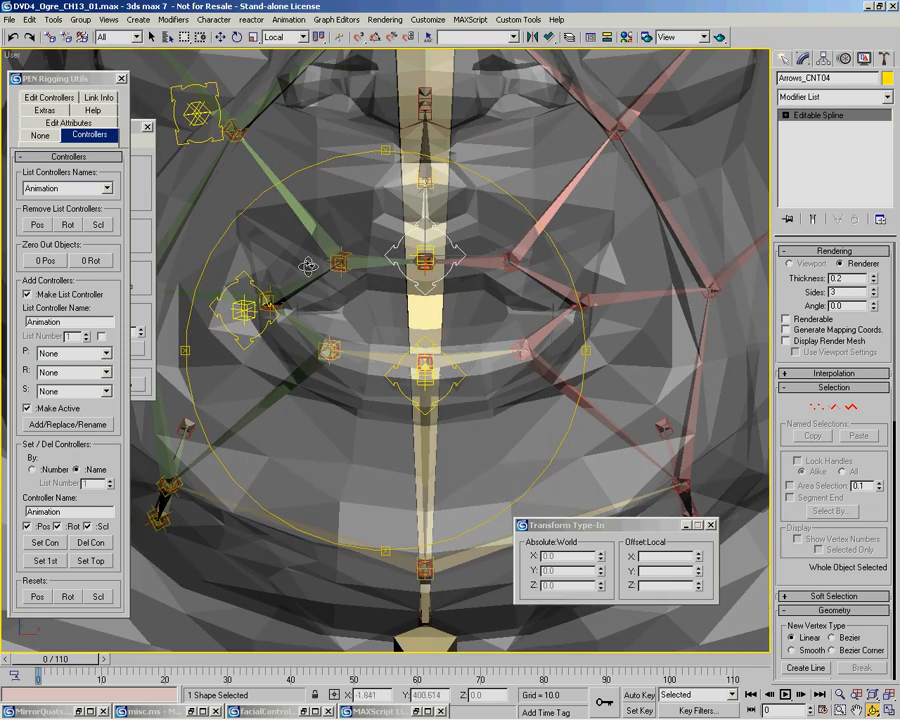
key("w")
right_click(547, 334)
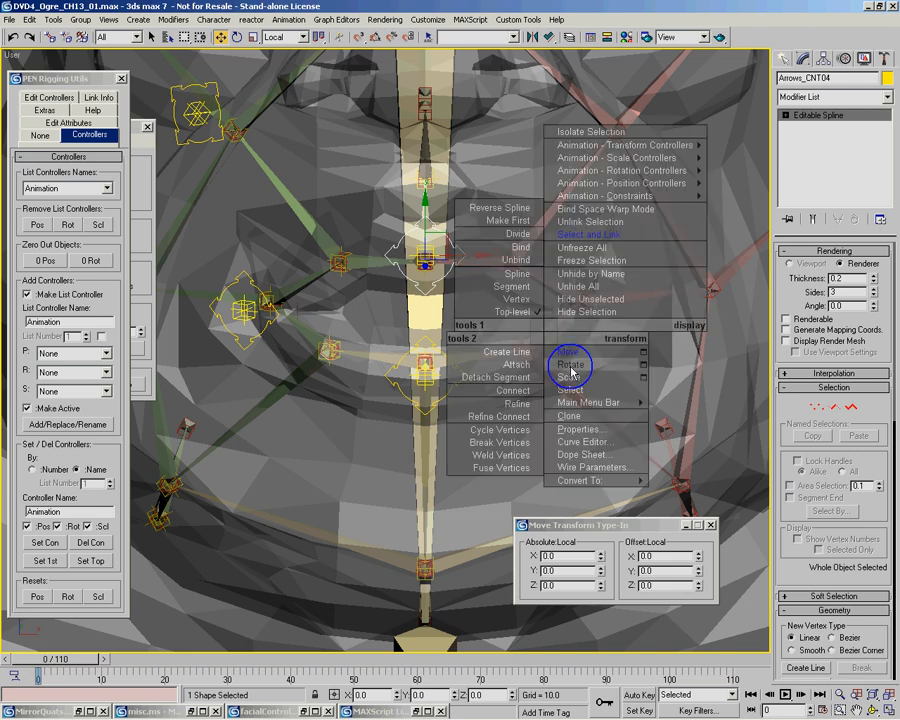
left_click(572, 392)
right_click(606, 394)
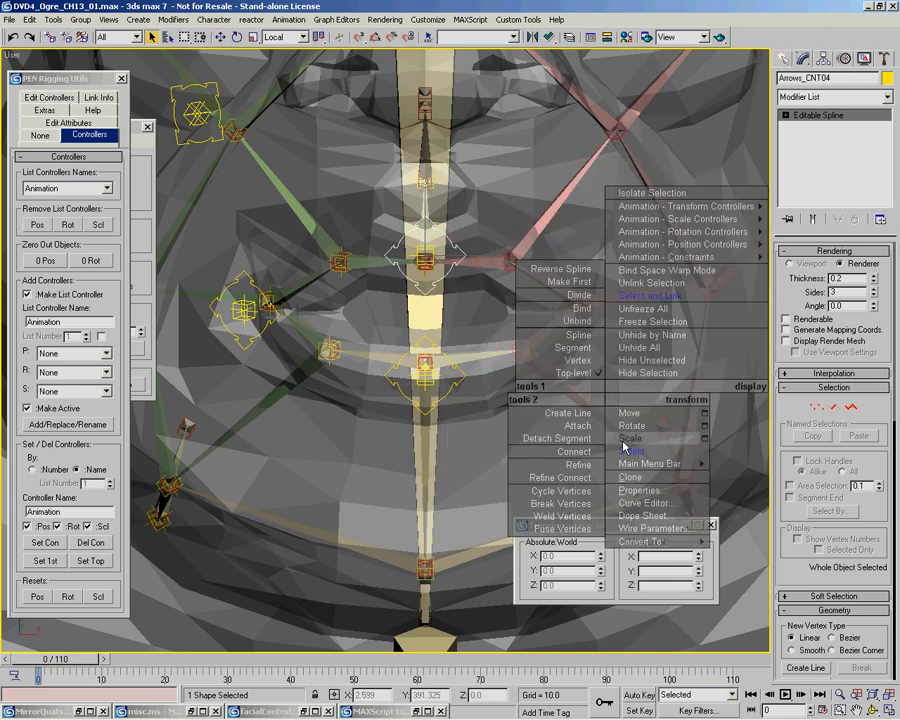
left_click(630, 438)
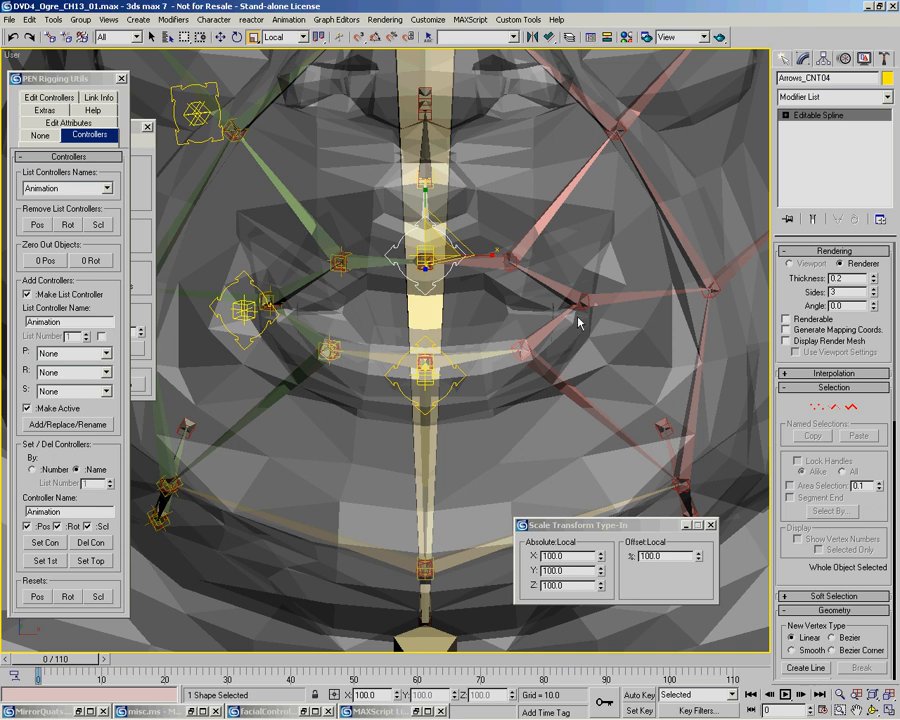
middle_click_drag(547, 326, 468, 317)
middle_click_drag(378, 314, 421, 387)
middle_click_drag(325, 387, 336, 366, "ctrl+alt")
middle_click_drag(433, 357, 420, 360, "alt")
key("r")
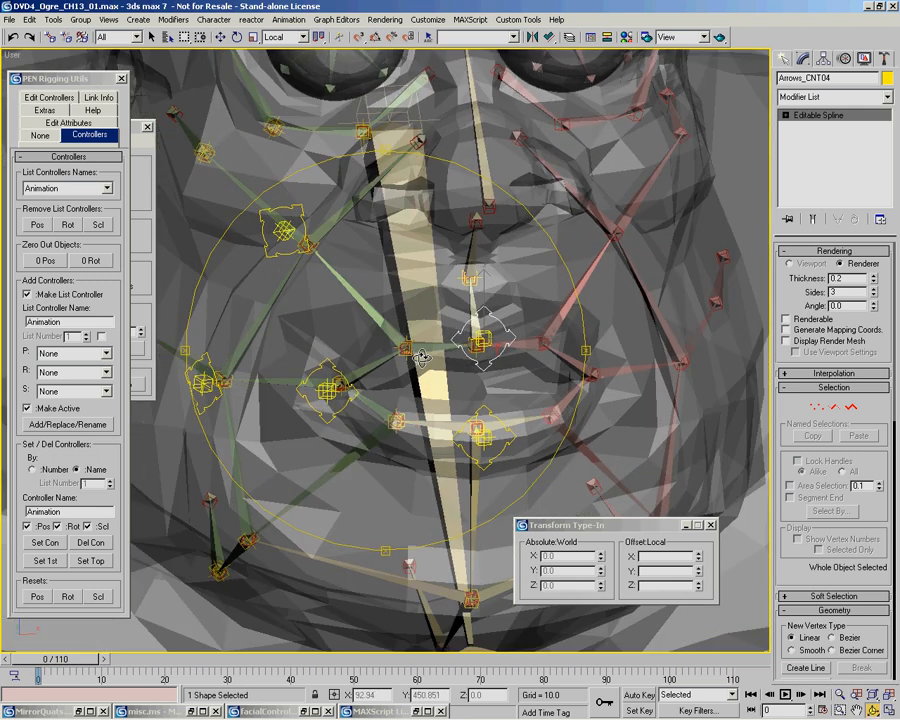
Select the right face bone beside the mouth corner, view the Mirror option in Bone Tools, and close the tools
left_click(289, 384)
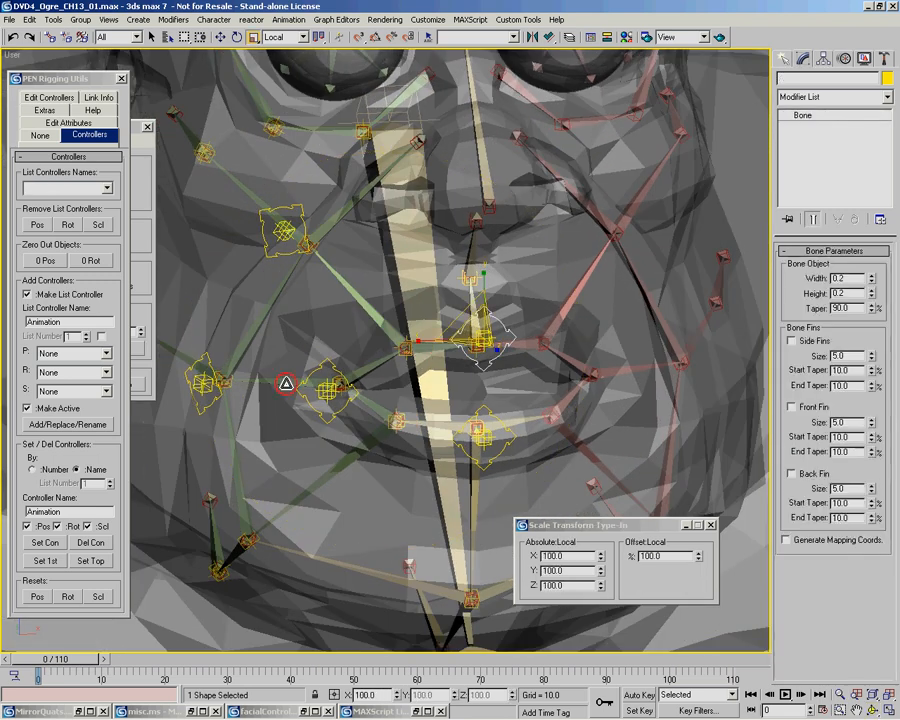
middle_click_drag(384, 375, 367, 358)
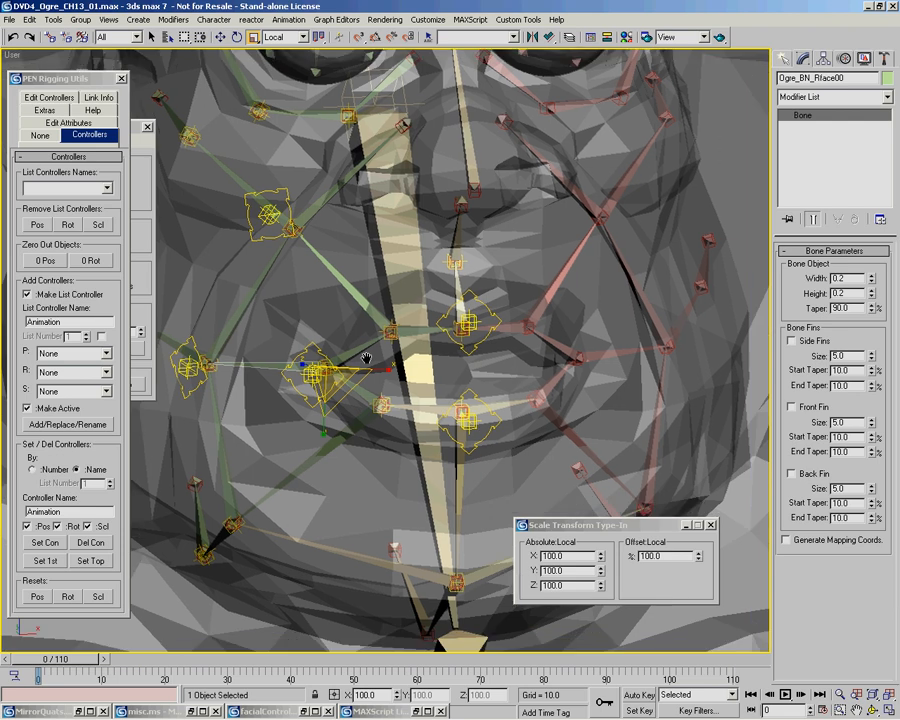
right_click(410, 326, "alt")
left_click(285, 293)
right_click(343, 330, "ctrl")
left_click(311, 311)
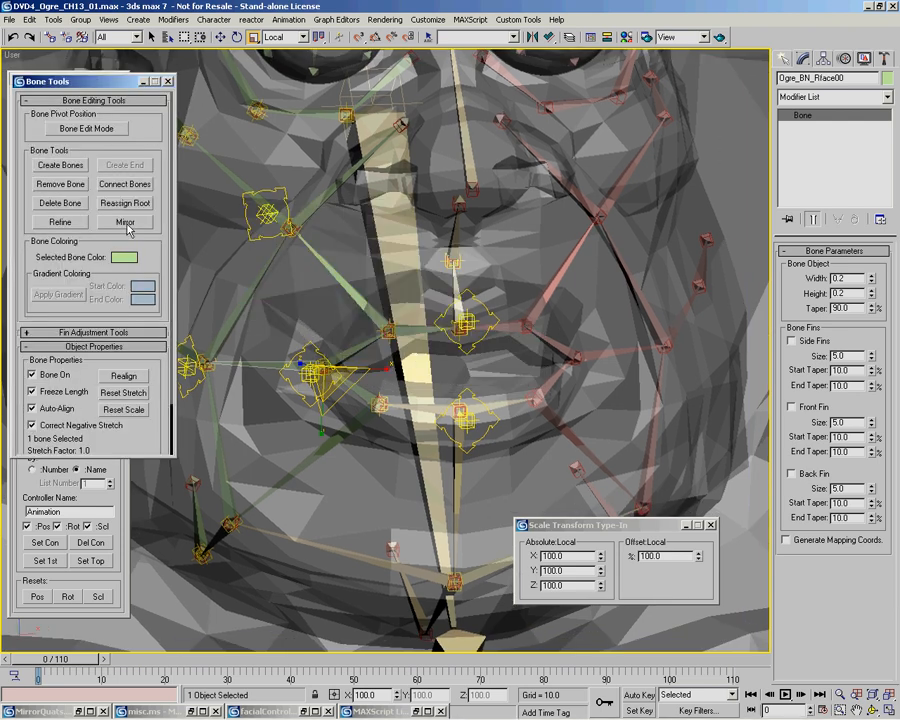
left_click(168, 81)
Compare the local Move axes of the right and left cheek bones above the upper lip
key("q")
scroll(442, 340, "up", 4)
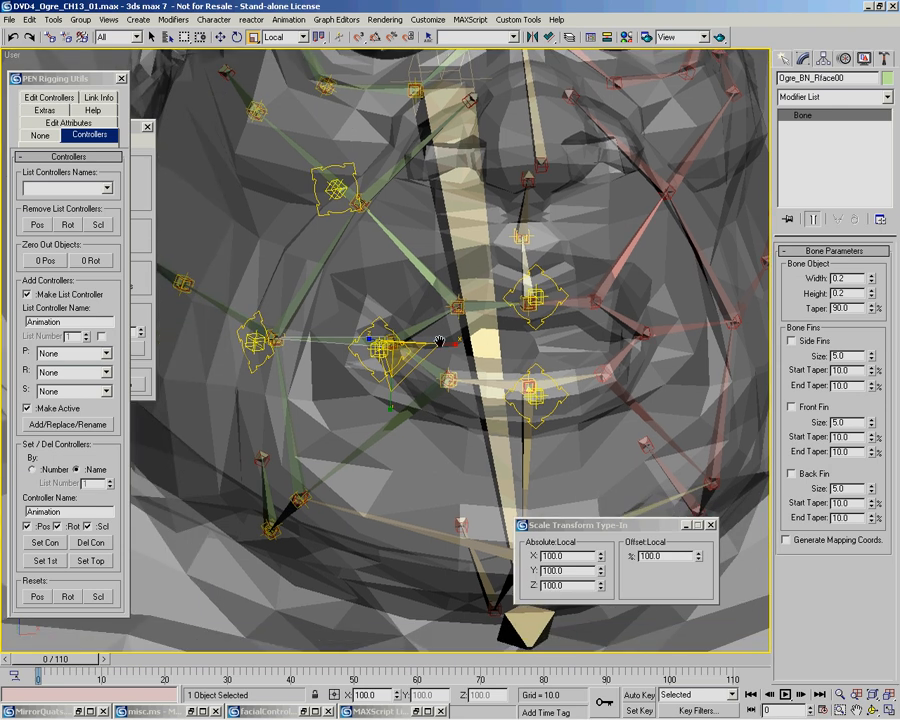
left_click(447, 325)
key("r")
scroll(355, 311, "up", 3)
left_click(617, 321)
right_click(655, 336)
left_click(681, 352)
middle_click_drag(542, 326, 545, 312, "alt")
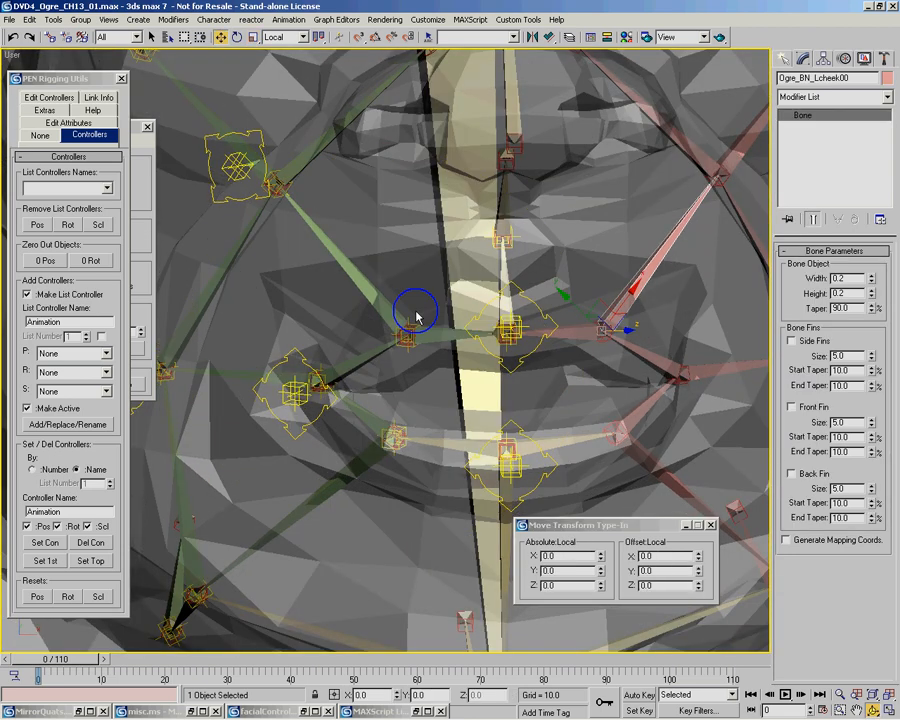
left_click(381, 298)
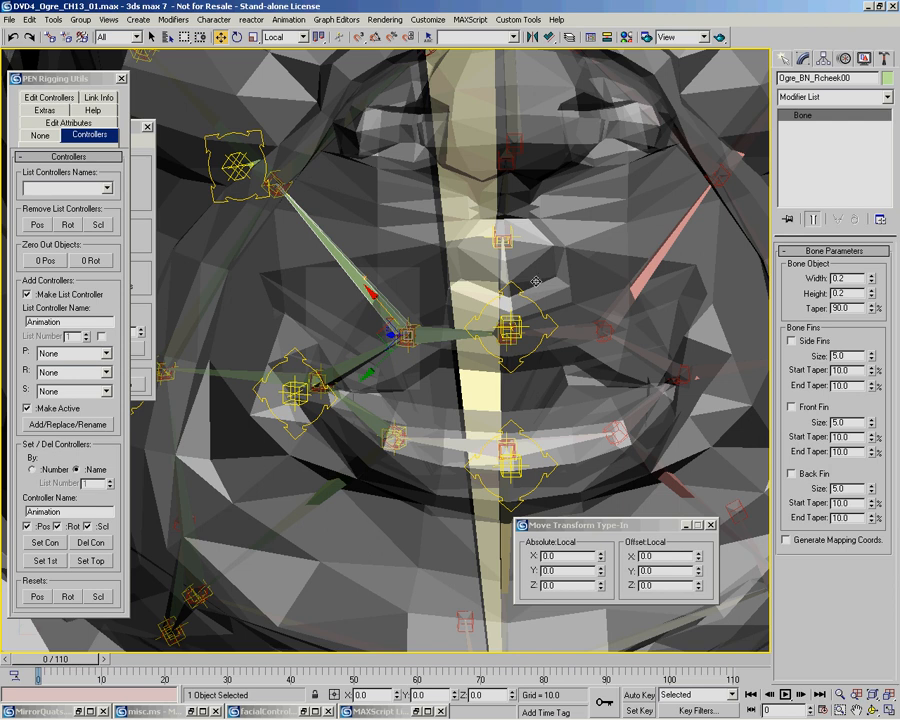
left_click(634, 289)
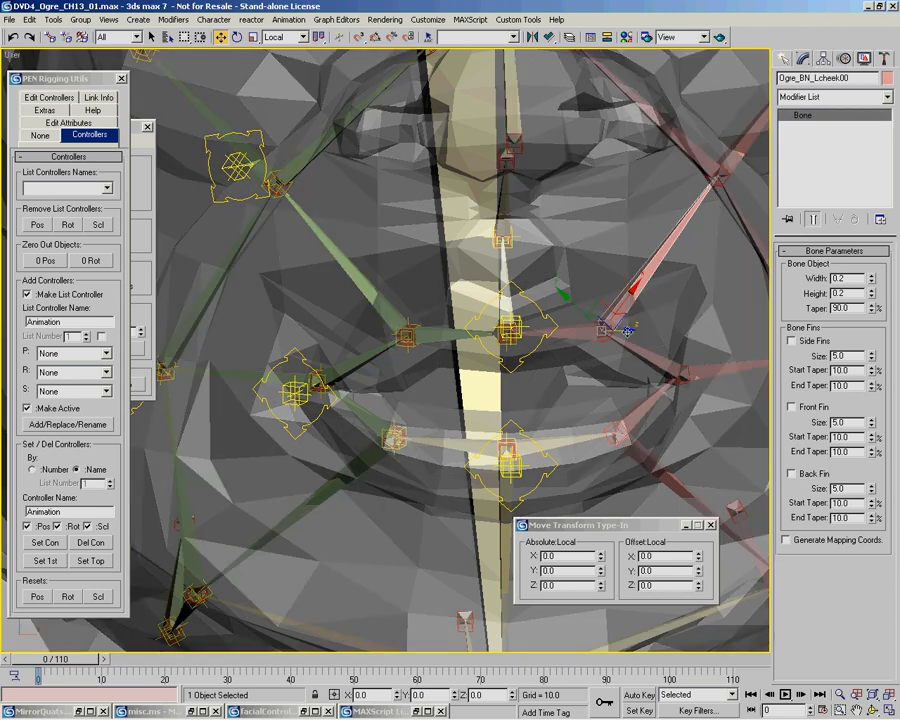
left_click(368, 298)
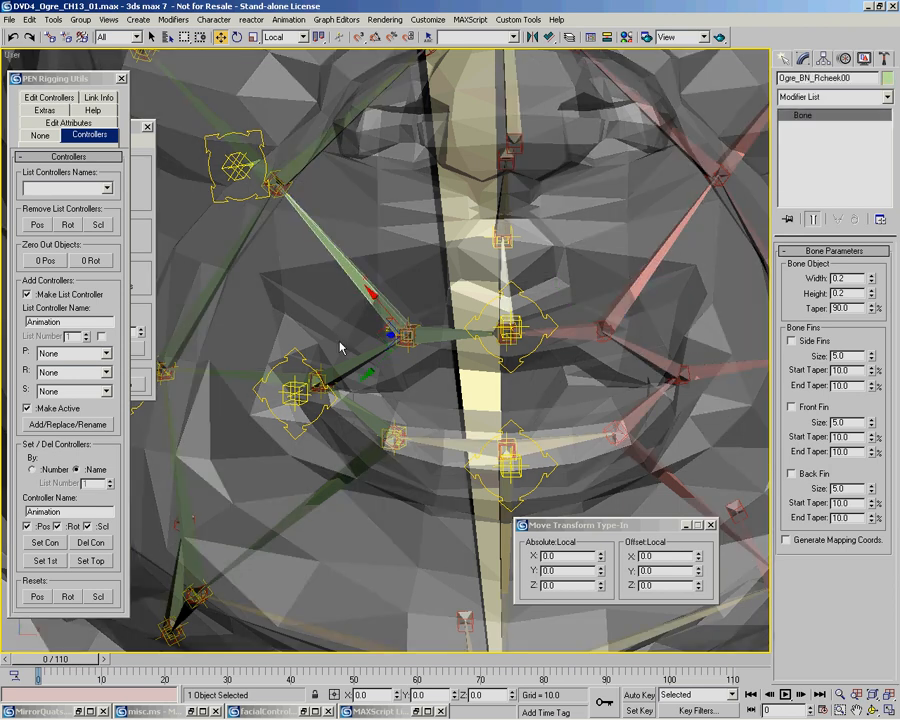
left_click(637, 289)
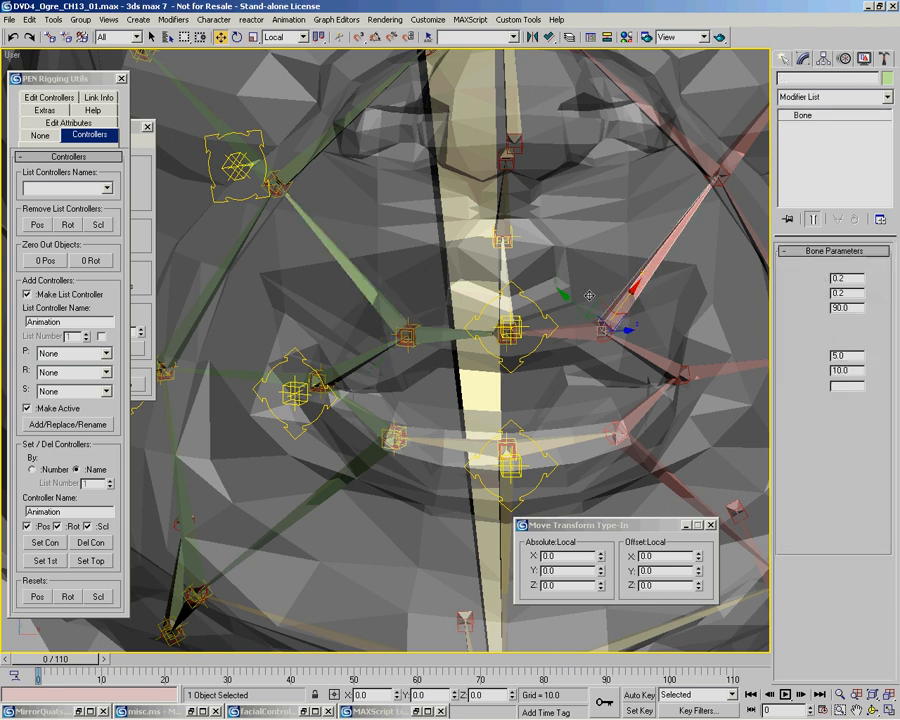
left_click(379, 297)
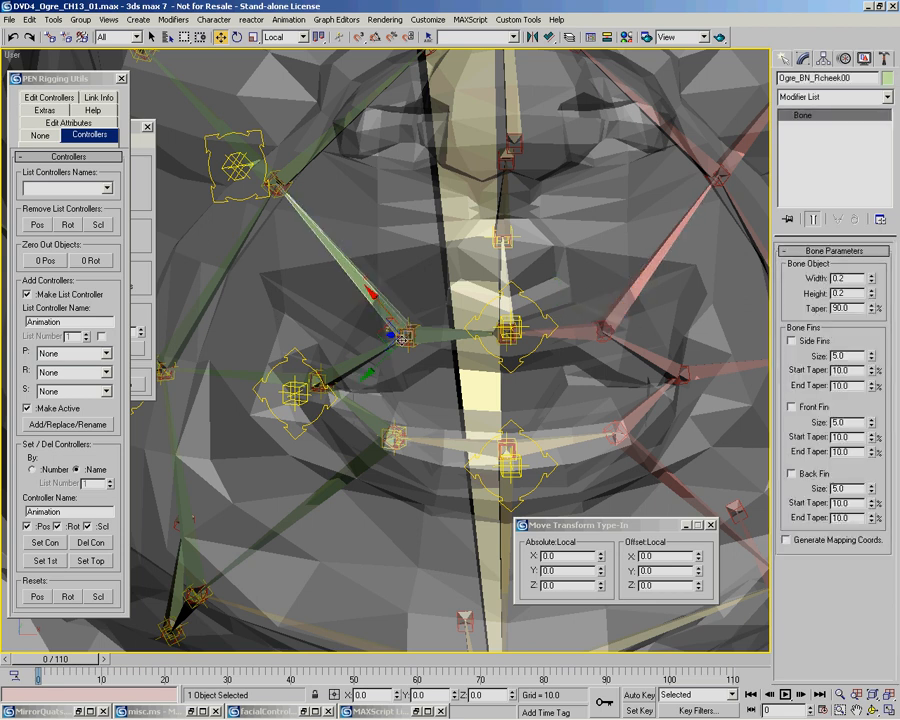
left_click(628, 298)
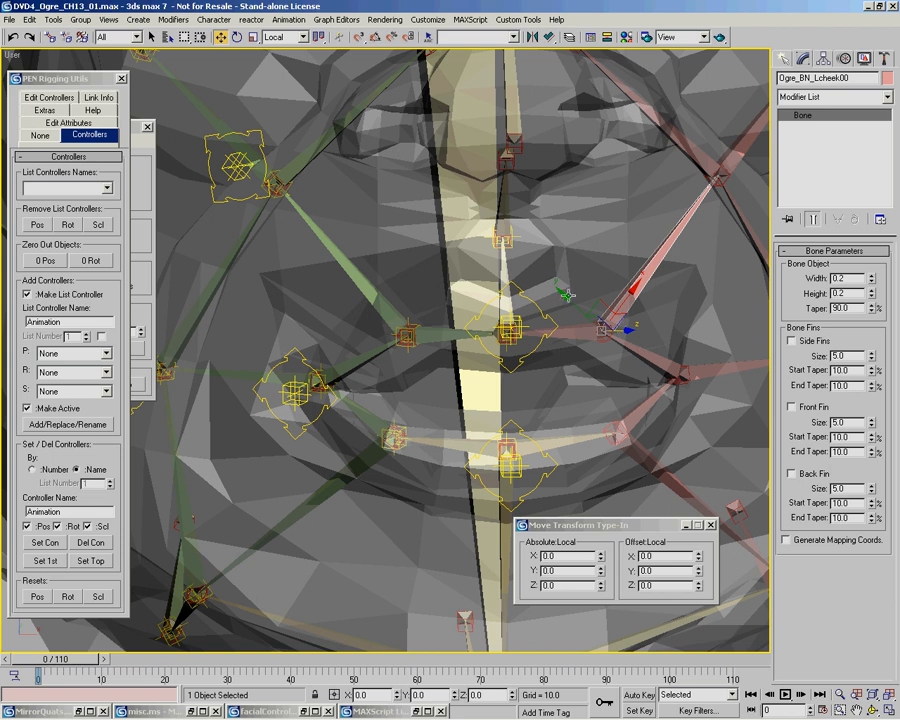
Select the right mouth-corner arrow controller with its point helper and duplicate both along local X toward the mouth's centre
middle_click_drag(594, 295, 613, 291)
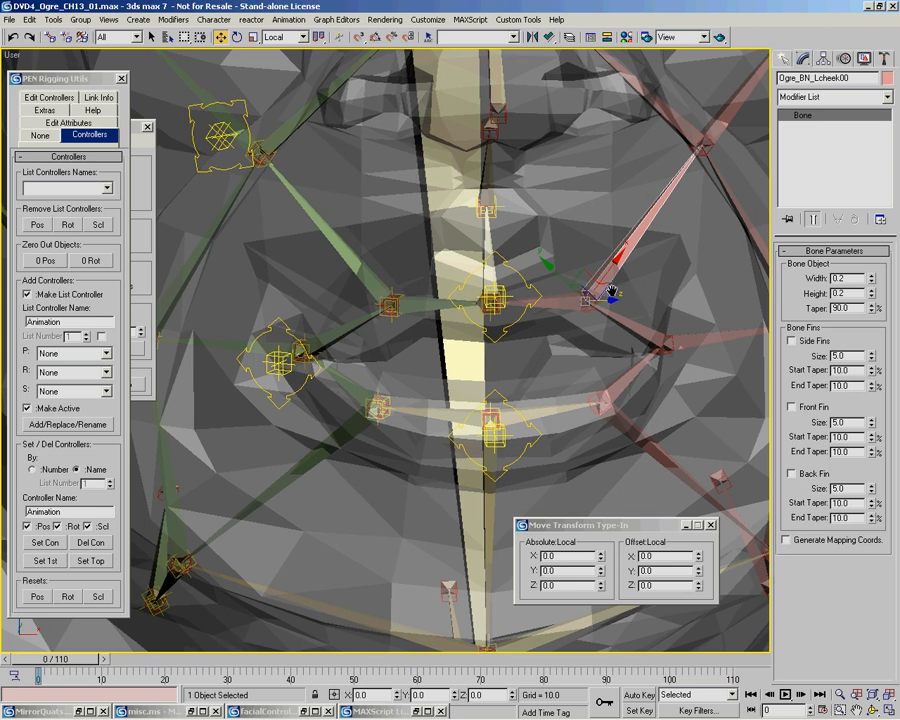
left_click(285, 330)
left_click(279, 374, "ctrl")
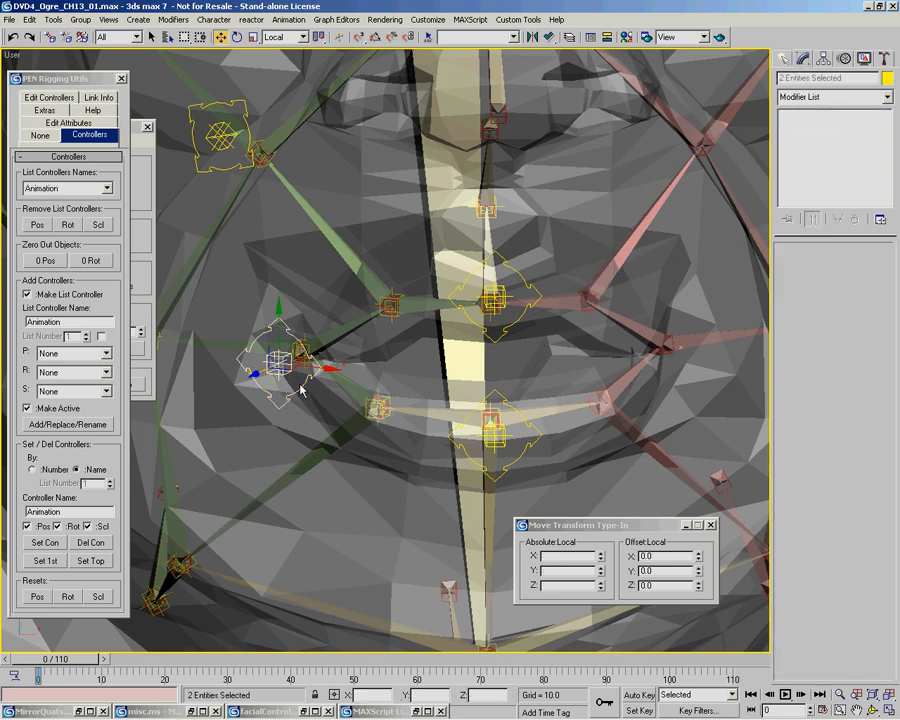
left_click_drag(340, 370, 428, 374, "shift")
key("Return")
scroll(258, 406, "up", 2)
mouse_move(258, 406)
middle_mouse_down()
mouse_move(350, 389)
mouse_move(358, 378)
middle_mouse_up()
scroll(358, 378, "up", 2)
middle_click_drag(556, 376, 509, 366)
scroll(517, 371, "down", 2)
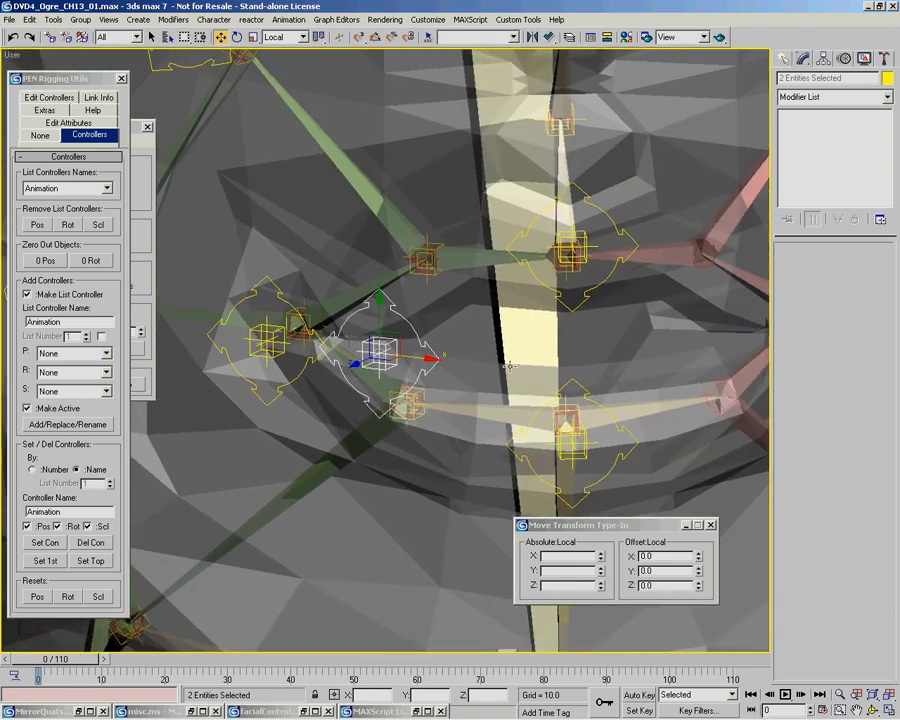
left_click(291, 425)
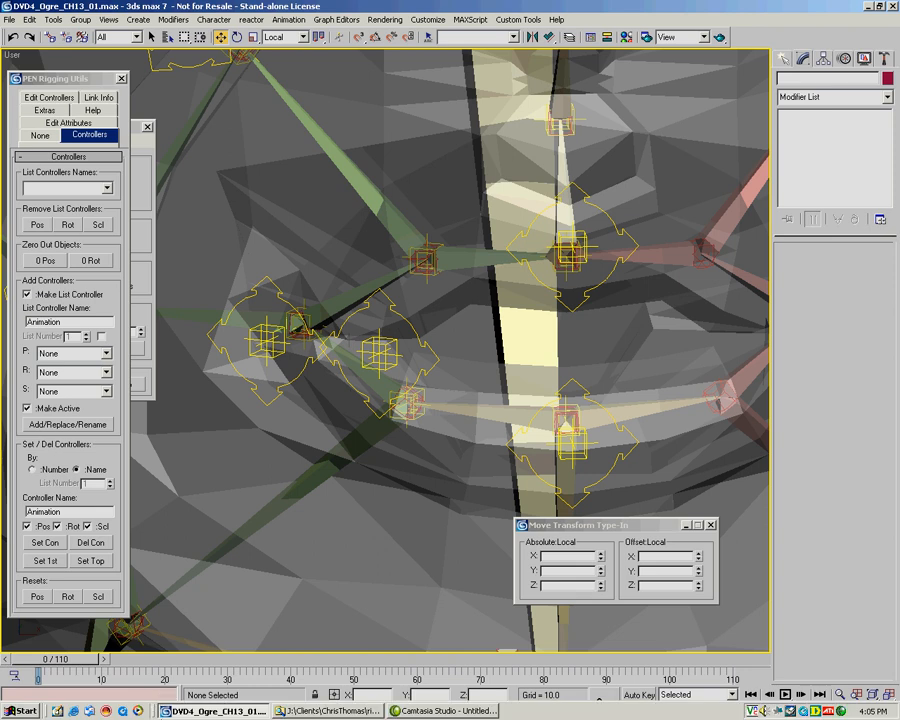
Open the MAXScript Listener and a new empty script, placing the script window clear of the mouth controllers
right_click(149, 693)
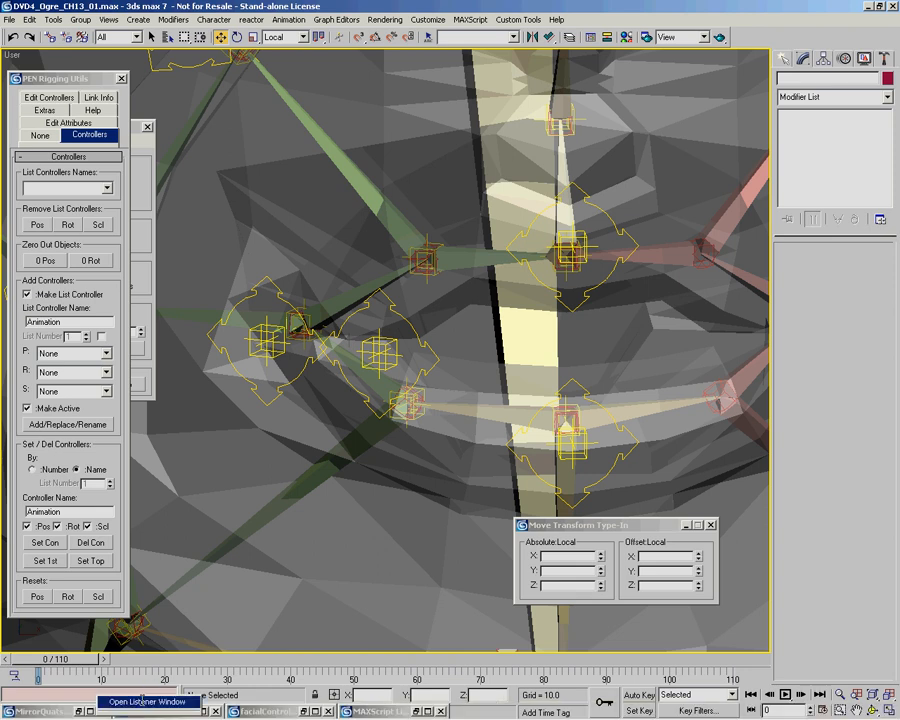
left_click(143, 701)
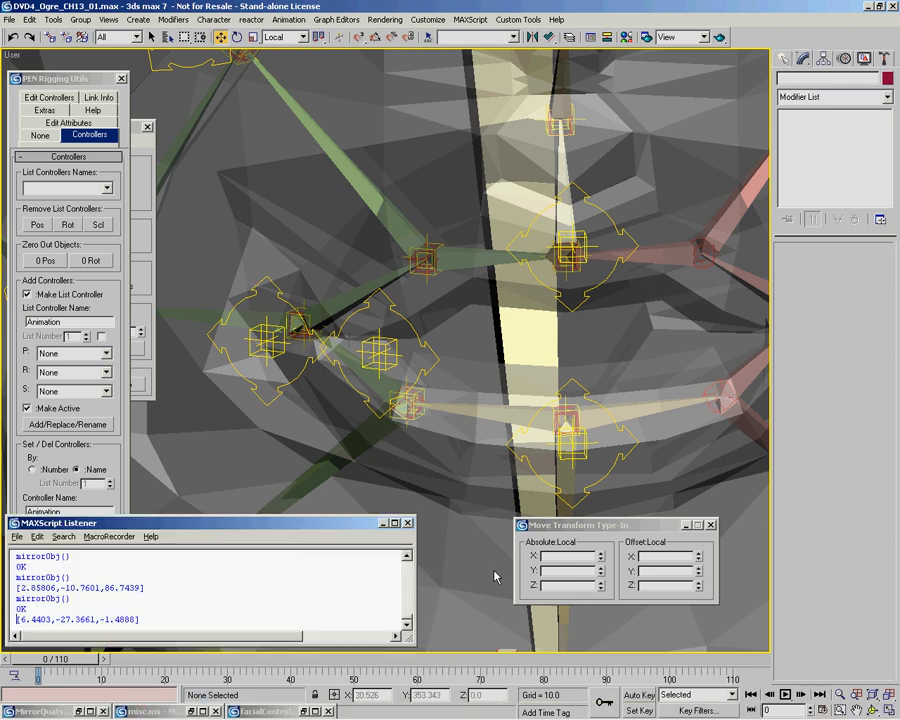
left_click(470, 19)
left_click(478, 32)
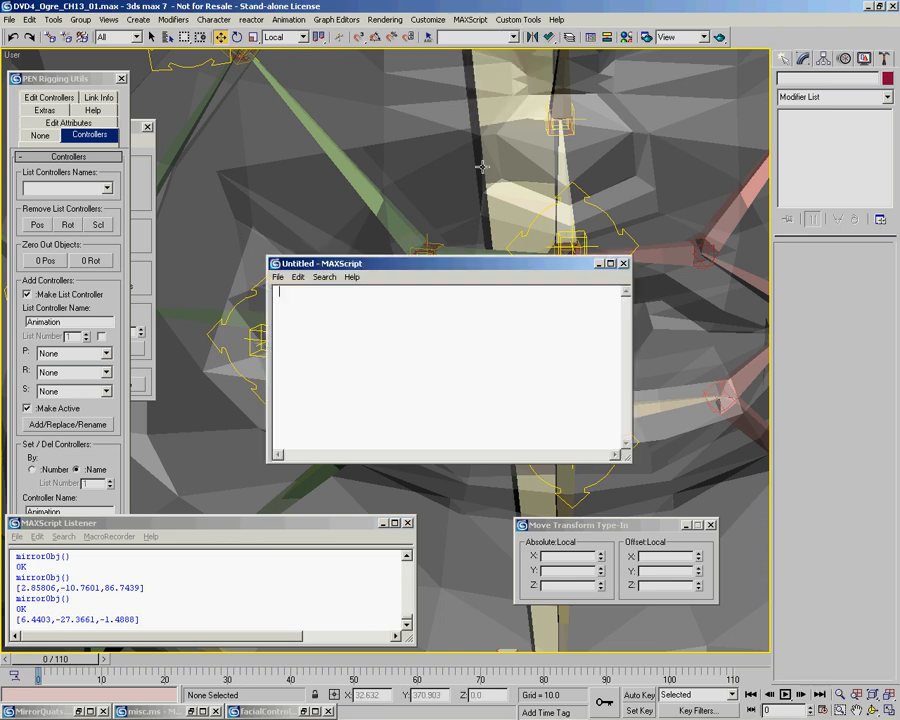
left_click_drag(485, 257, 709, 400)
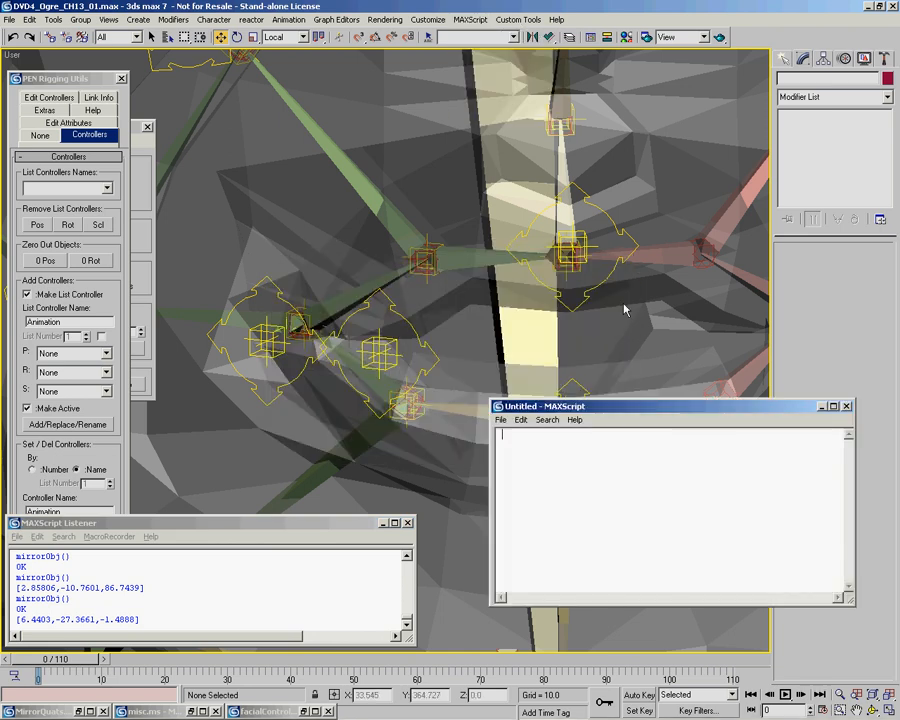
Select the point helper of the right mouth-corner arrow controller and store its position by writing and evaluating pos=$.pos in the script
middle_click_drag(653, 322, 619, 266)
left_click(591, 508)
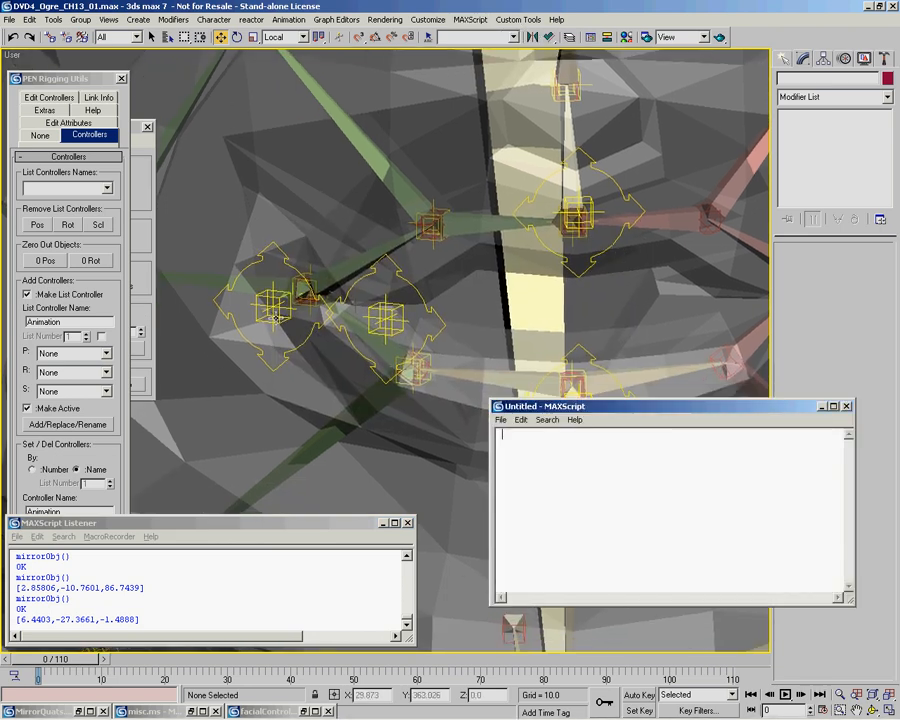
left_click(279, 320)
left_click(588, 507)
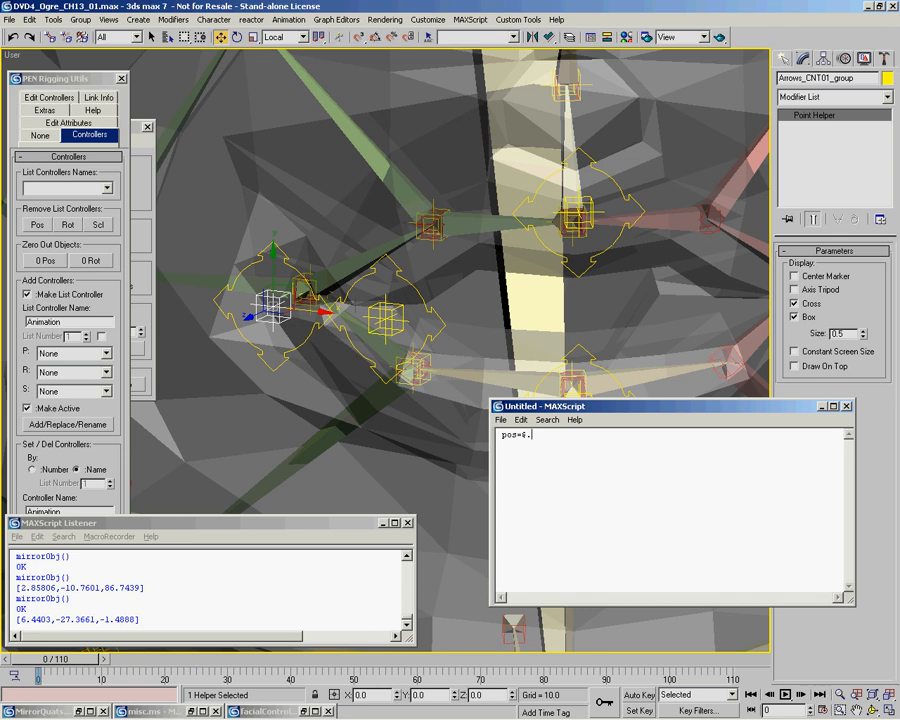
key("ctrl+e")
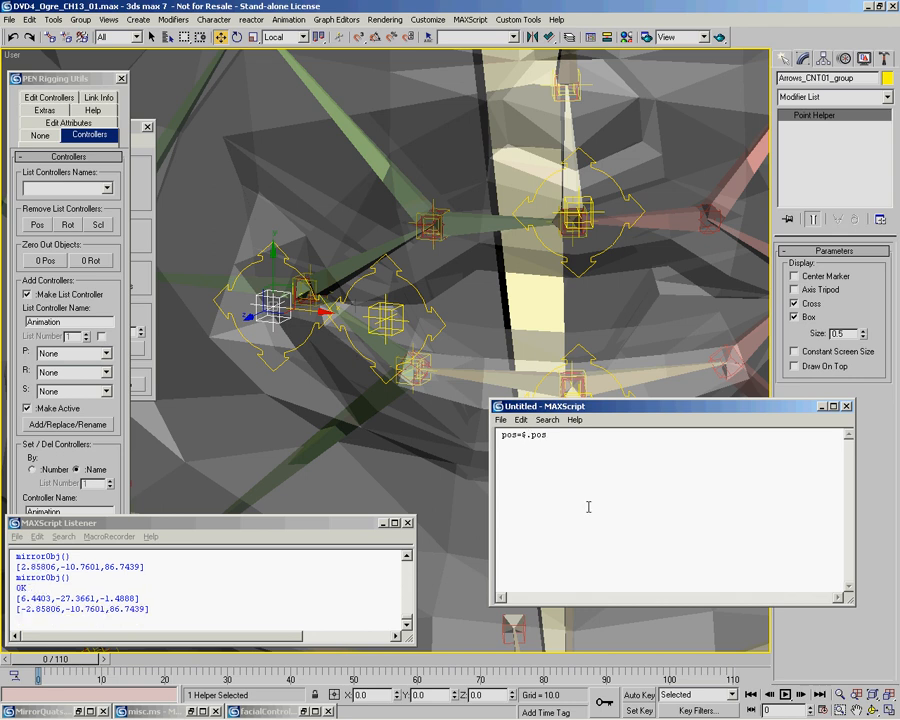
left_click(166, 624)
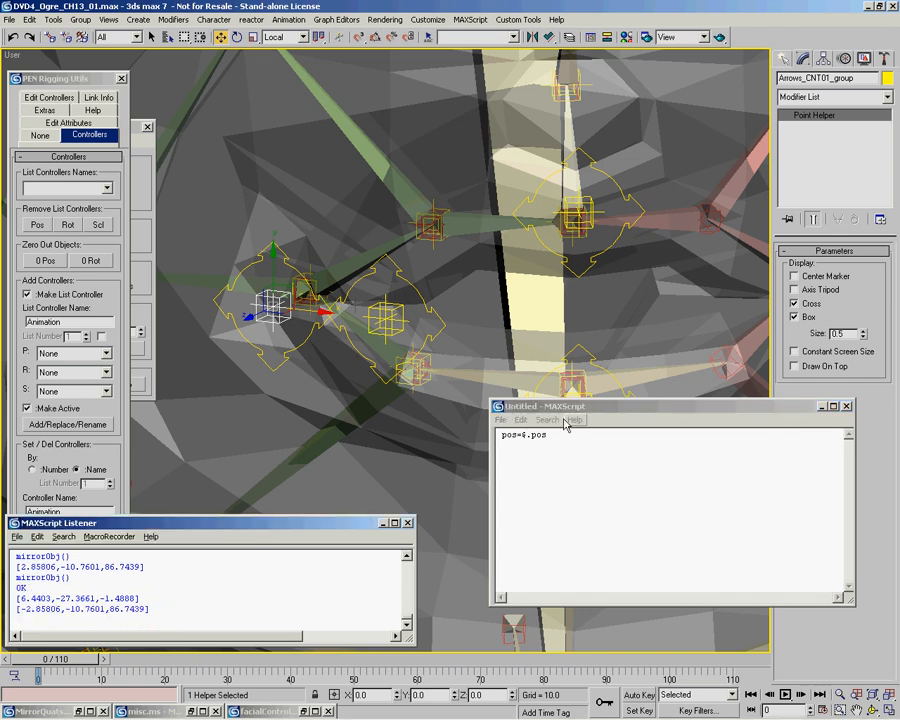
Add the line rot=$.rotation to the script, evaluate it, and examine the quaternion's individual components in the Listener
left_click(664, 470)
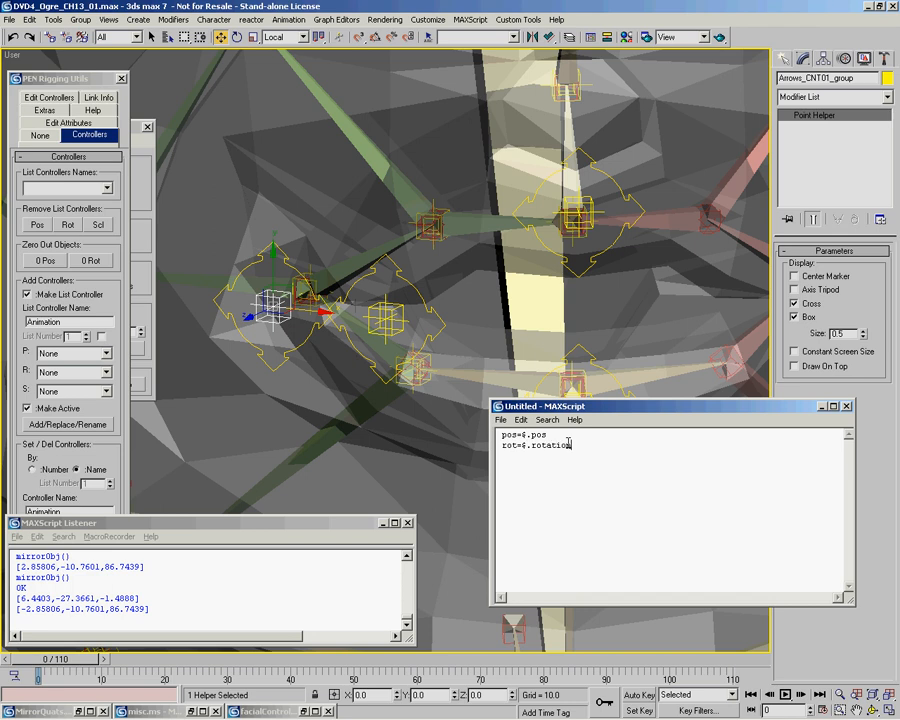
key("shift+Return")
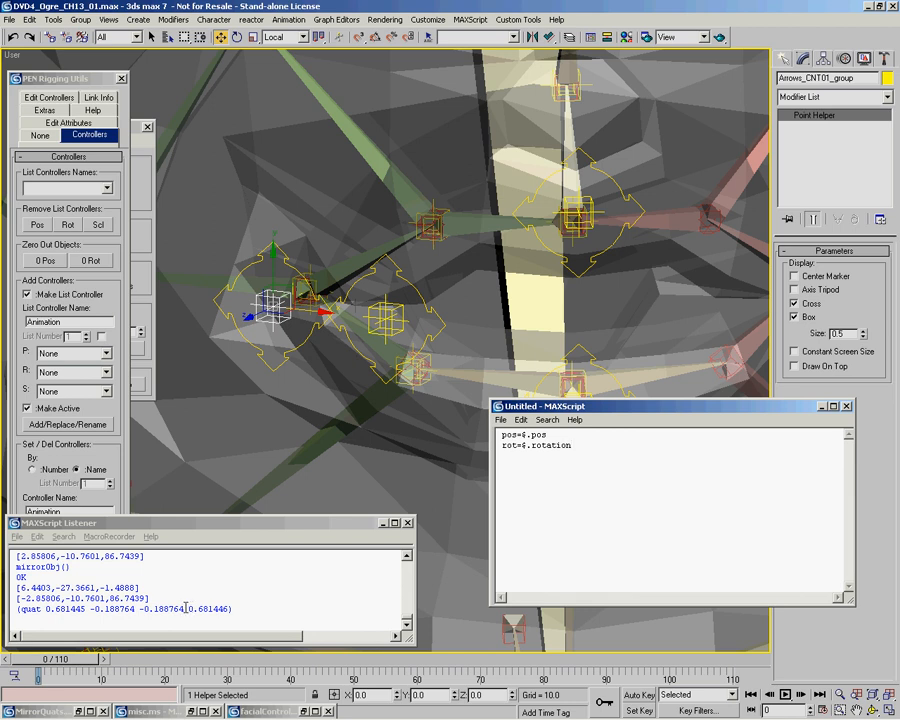
left_click_drag(188, 609, 214, 609)
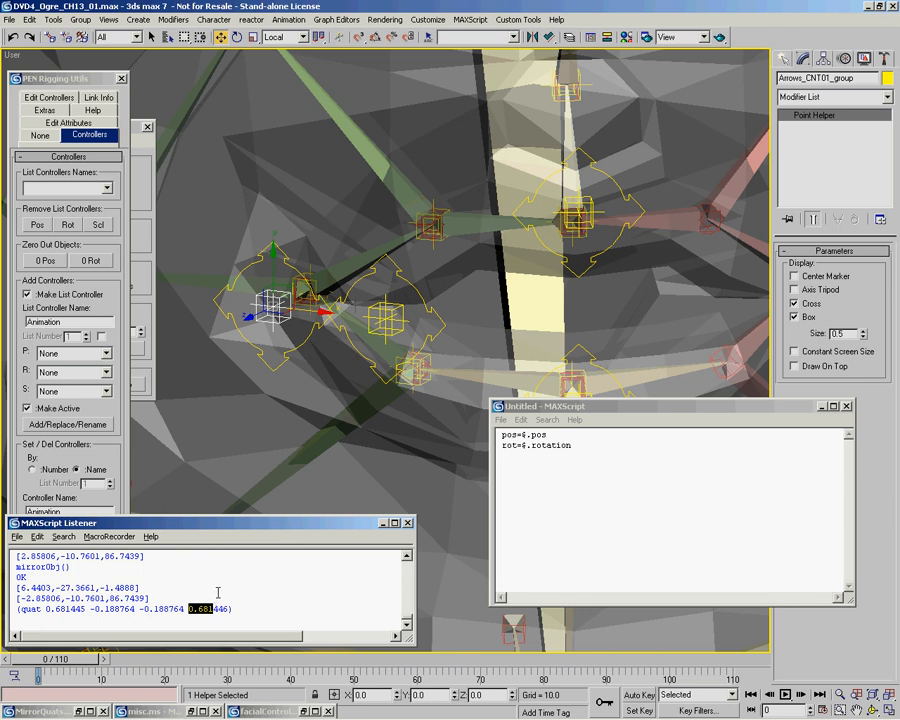
middle_click_drag(338, 279, 336, 342, "alt")
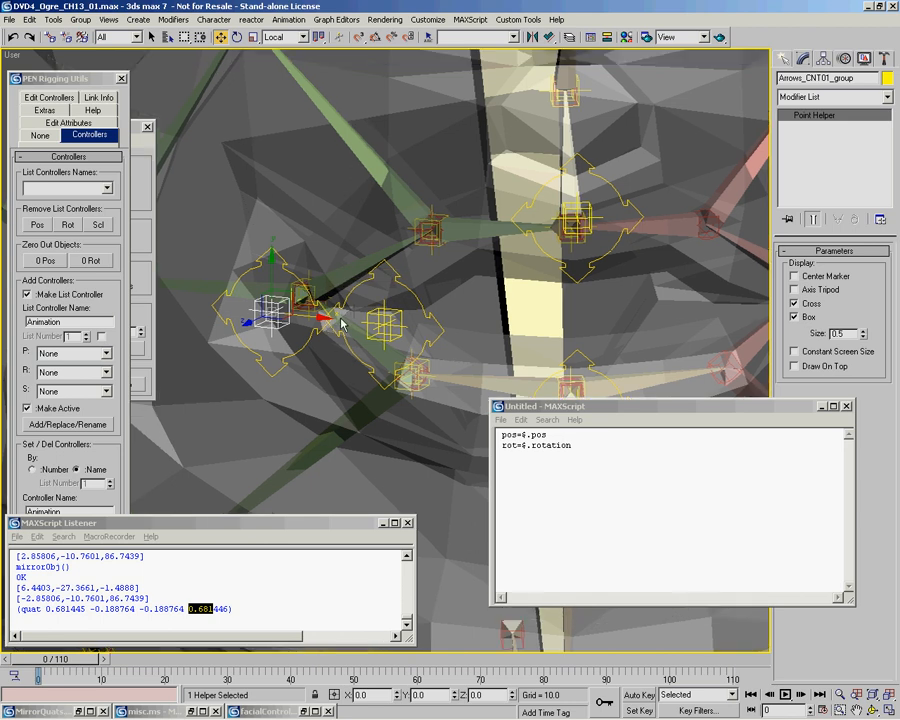
left_click(563, 498)
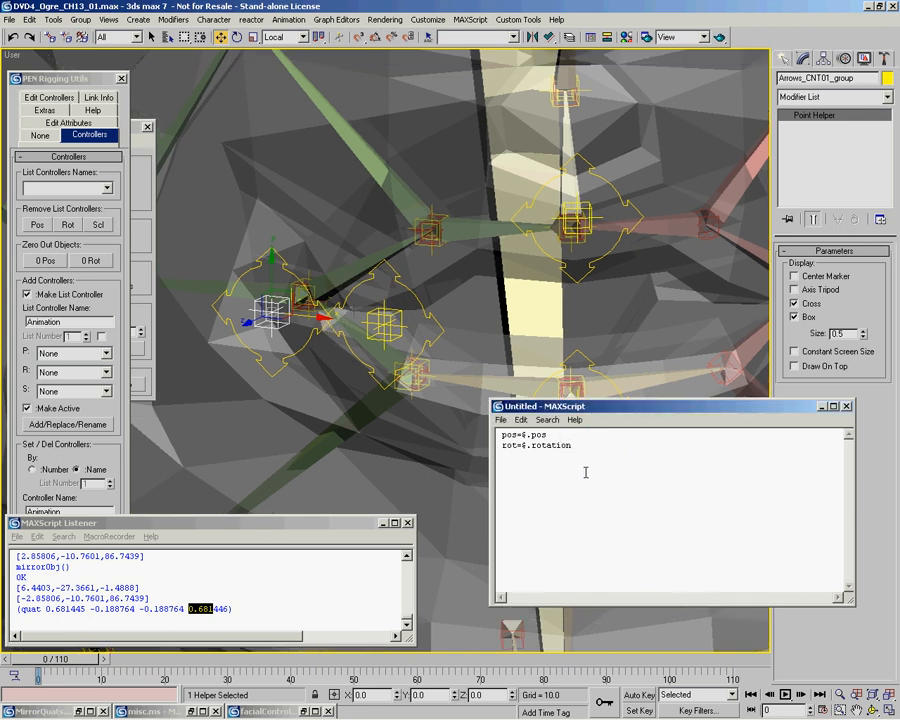
left_click_drag(49, 608, 87, 611)
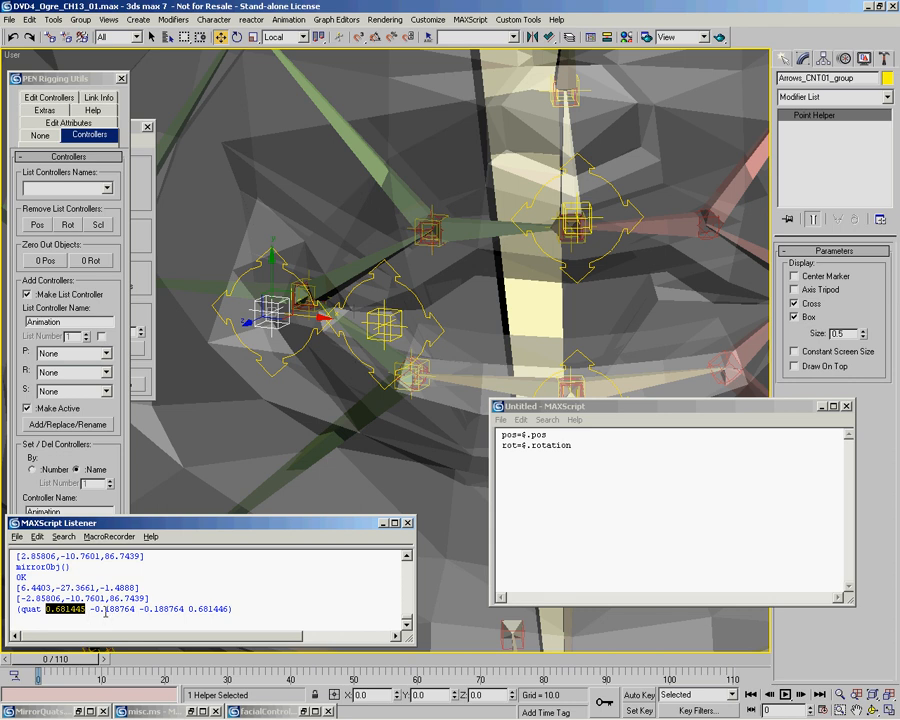
left_click_drag(146, 609, 139, 609)
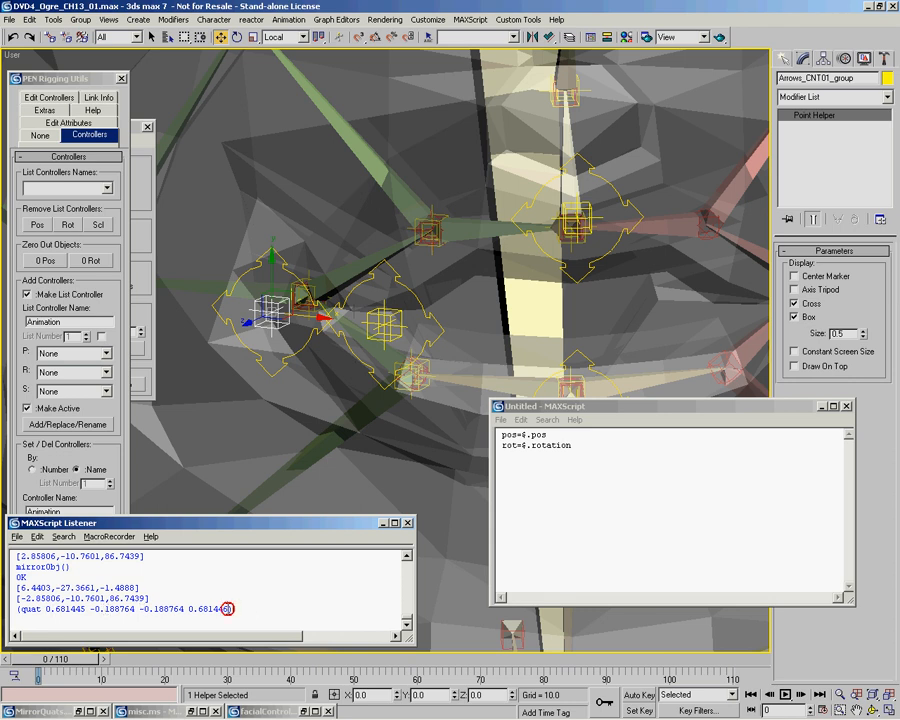
Copy the quaternion from the Listener into a new script line reading $.rotation=(quat 0.681445 -0.188764 -0.188764 0.681446)
left_click_drag(229, 608, 3, 616)
key("ctrl+c")
left_click(566, 472)
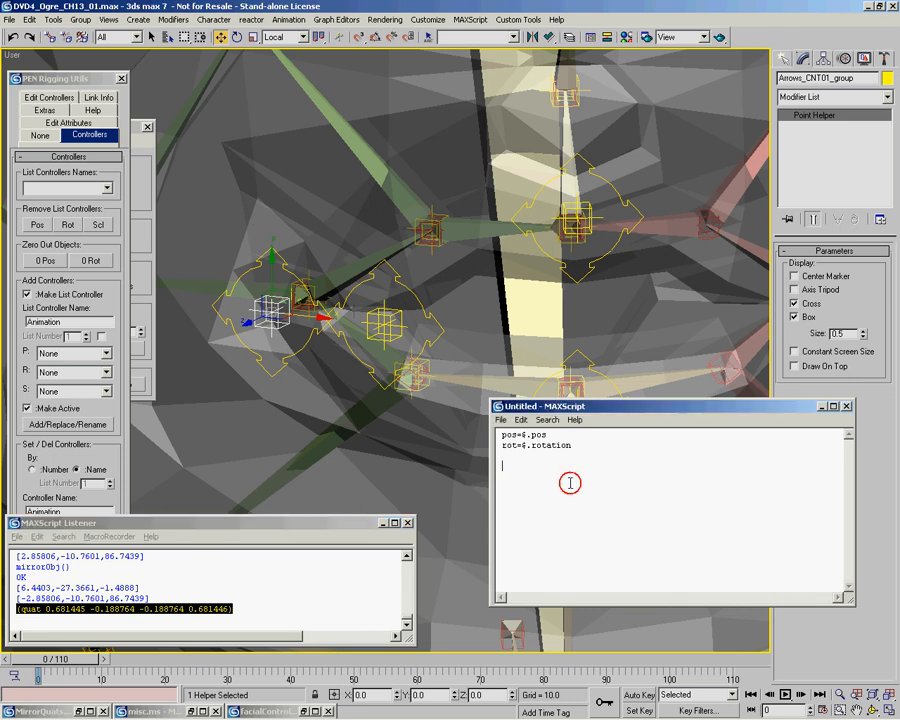
type("$.rotation=")
key("ctrl+v")
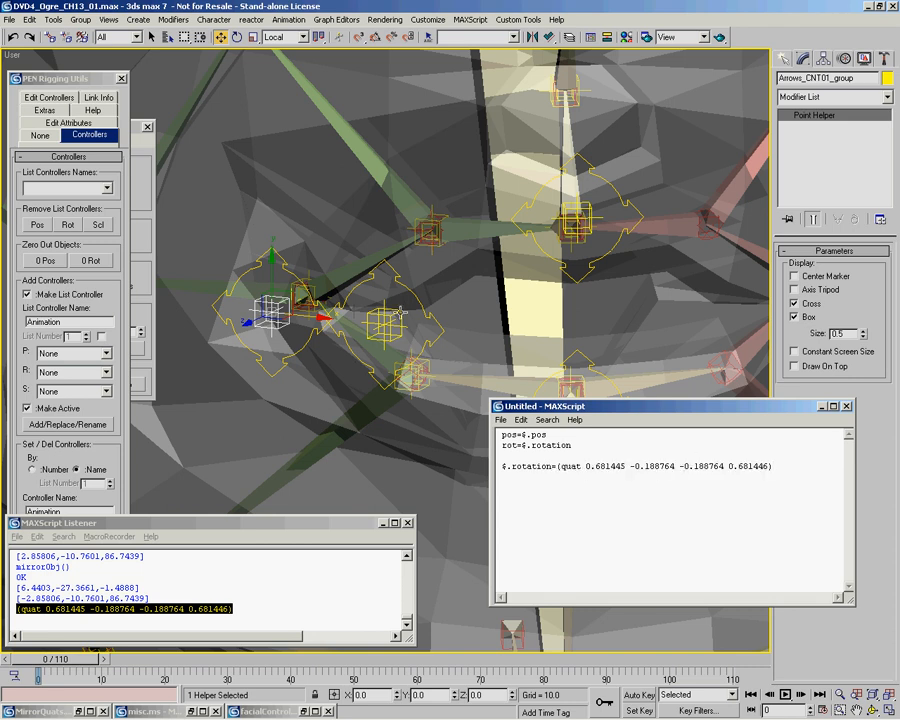
Select the duplicated controller's point helper, then add and evaluate $.pos=pos*[-1,1,1] to mirror its position across the face
left_click(400, 313)
middle_click_drag(484, 317, 455, 303)
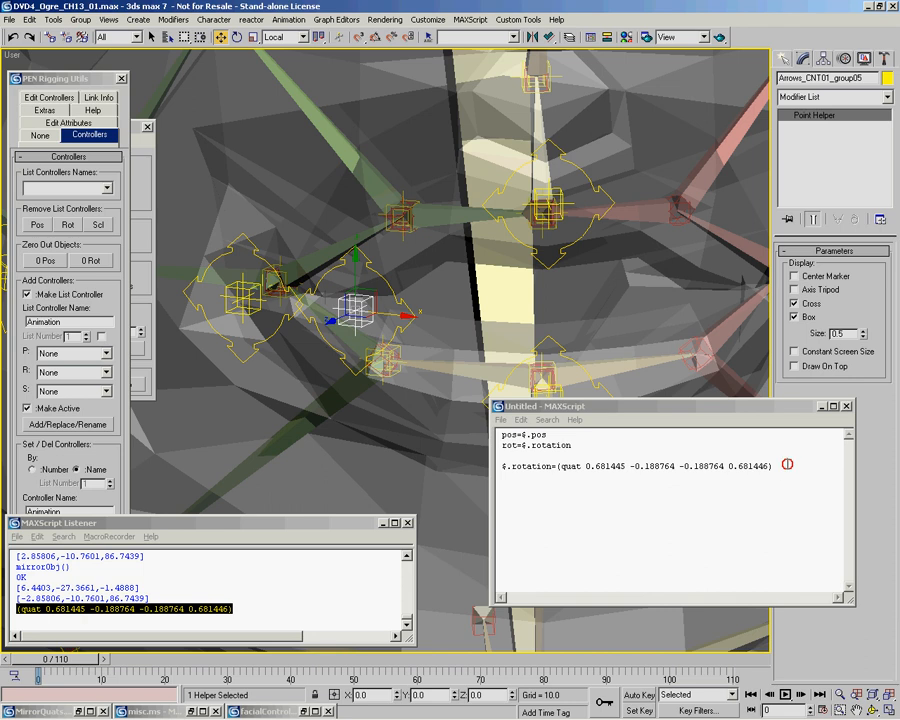
key("Return")
type("$")
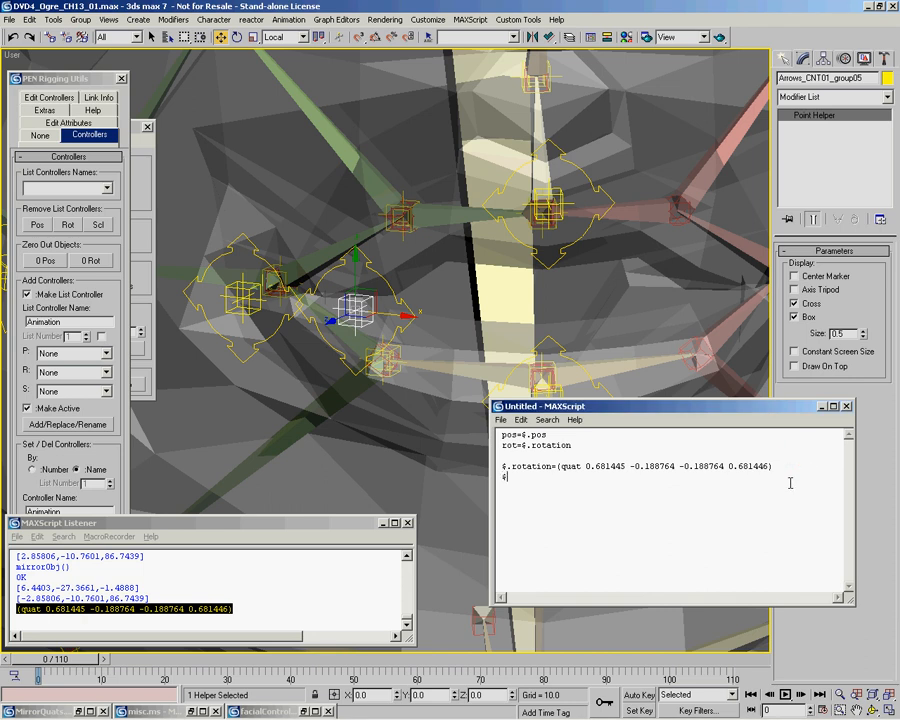
type(".pos=pos")
type("*")
type("[]")
type("-1")
type(",-")
type("1,1")
key("ctrl+e")
middle_click_drag(510, 277, 435, 194)
scroll(435, 194, "down", 3)
mouse_move(476, 243)
middle_mouse_down("alt")
mouse_move(466, 275)
mouse_move(480, 264)
middle_mouse_up("alt")
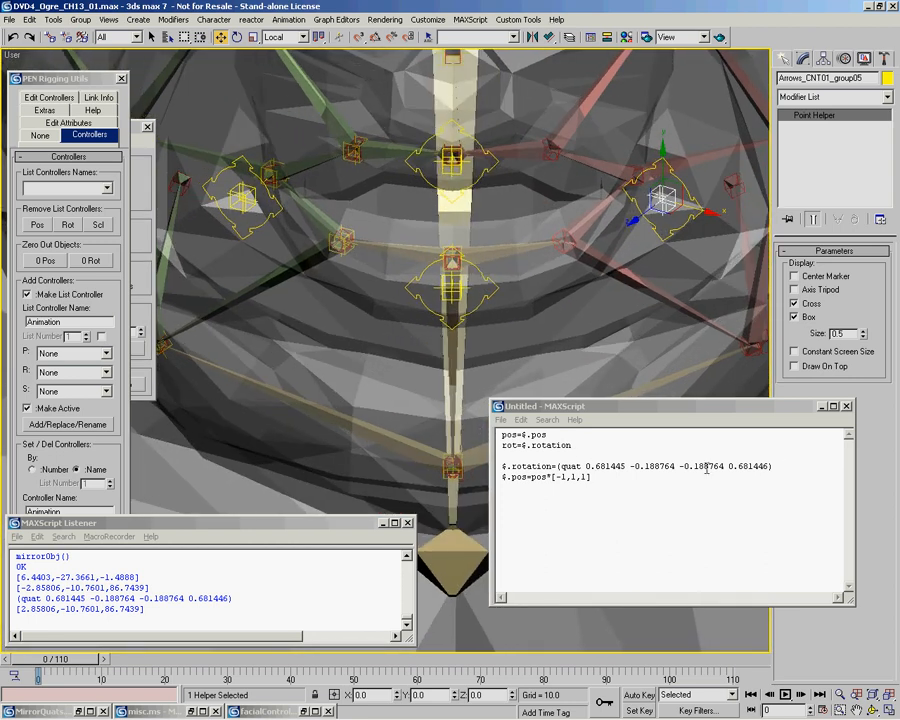
Remove the minus signs from the second and third quaternion values and evaluate the rotation line on the duplicated helper
left_click_drag(630, 467, 680, 467)
key("Delete")
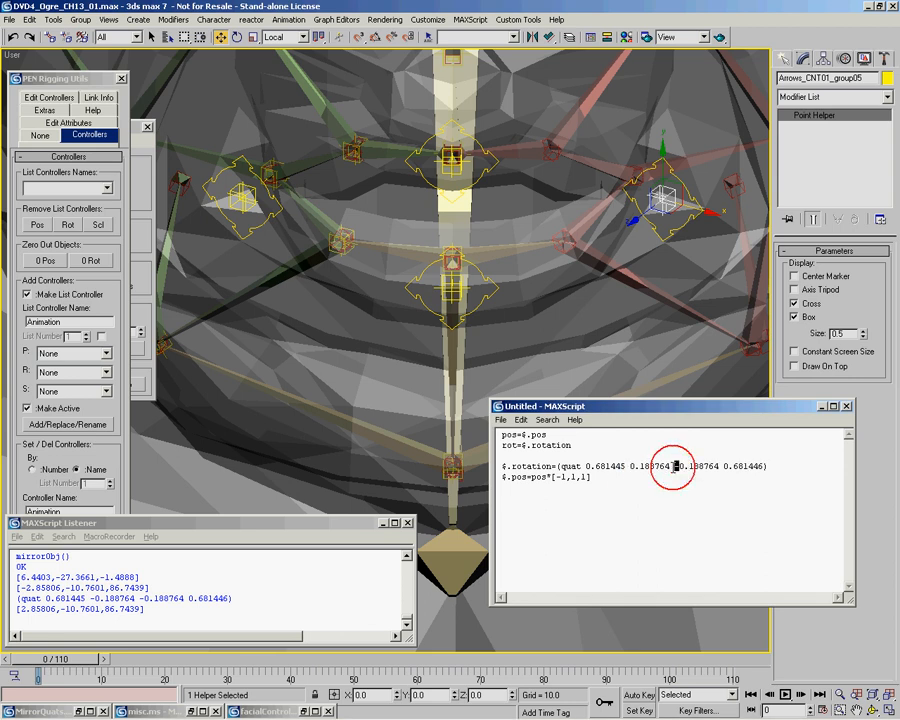
key("Delete")
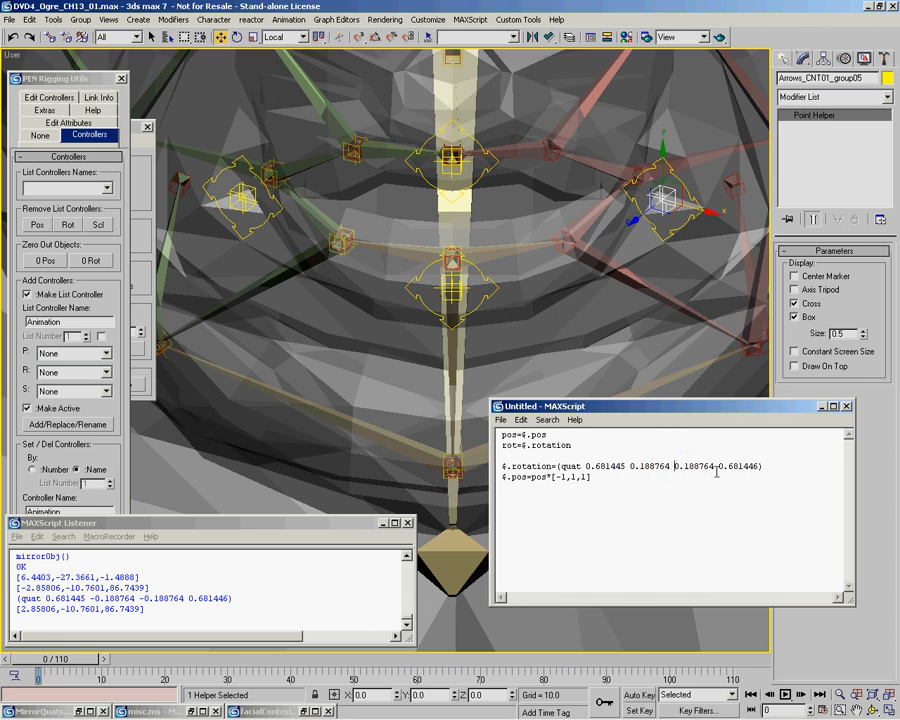
left_click(769, 465)
key("shift+Return")
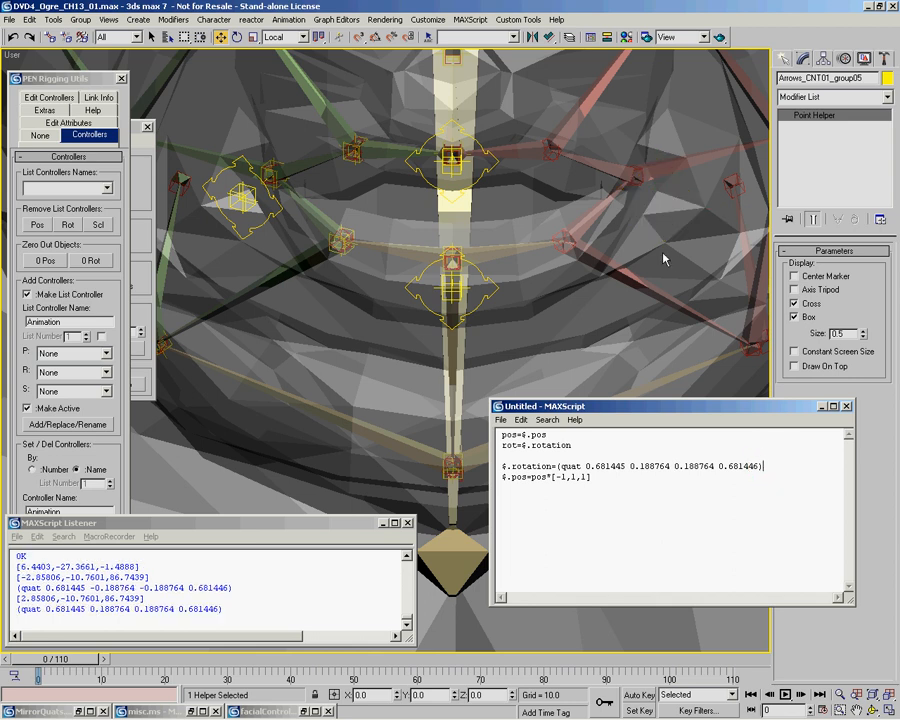
Re-evaluate the $.pos=pos*[-1,1,1] line to place the rotated helper at the left mouth corner
middle_click_drag(676, 255, 560, 275)
scroll(552, 277, "down", 5)
scroll(545, 275, "up", 6)
scroll(540, 283, "up", 2)
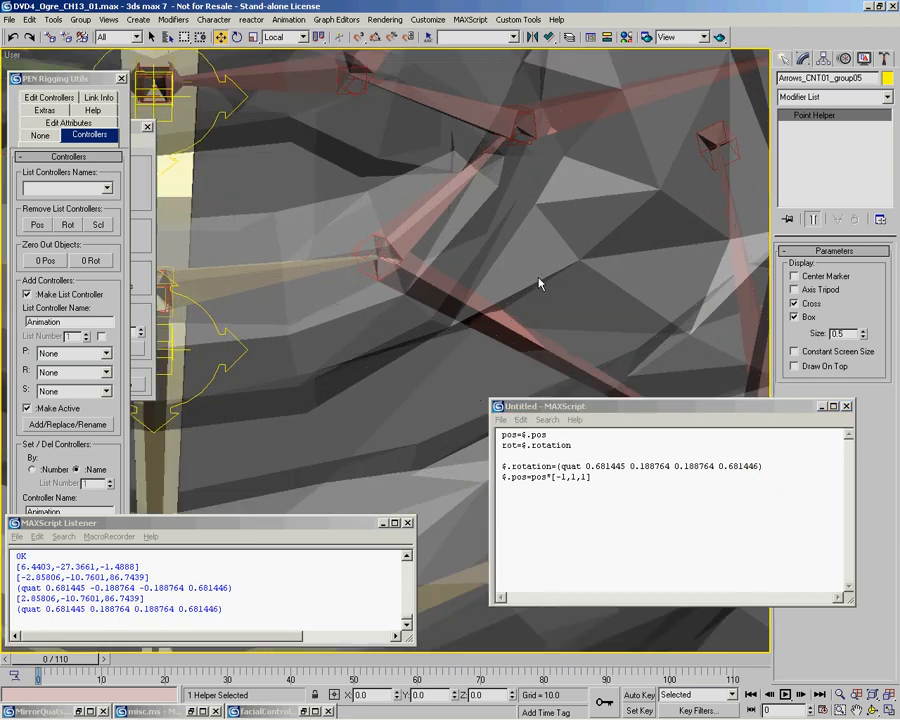
left_click(599, 478)
key("shift+Return")
middle_click_drag(465, 260, 547, 244)
scroll(548, 270, "down", 3)
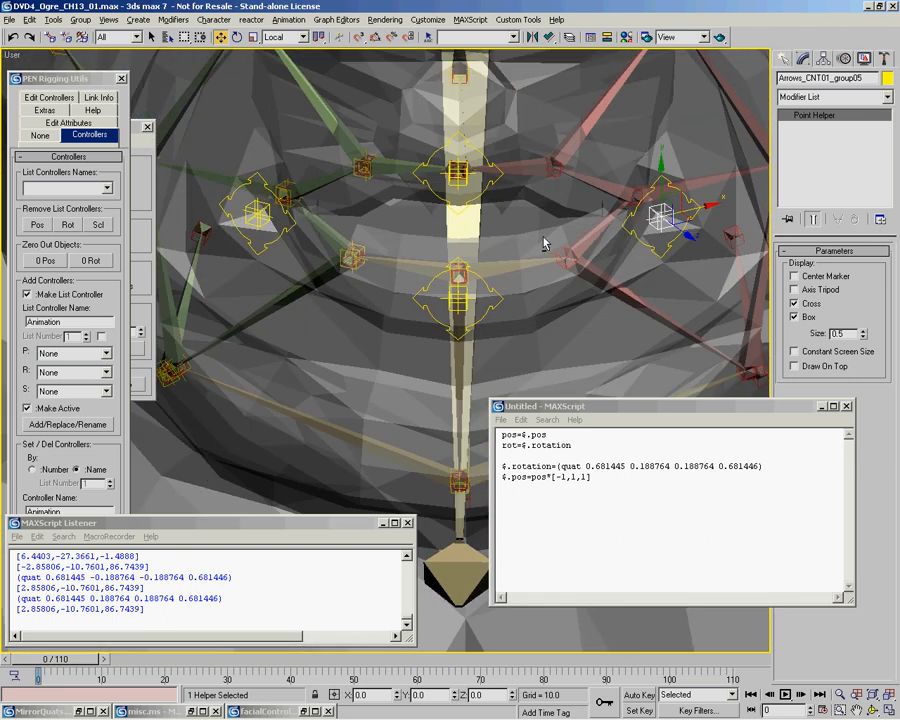
Compare the local Move axes of the arrow controllers at the right and left mouth corners
left_click(285, 230)
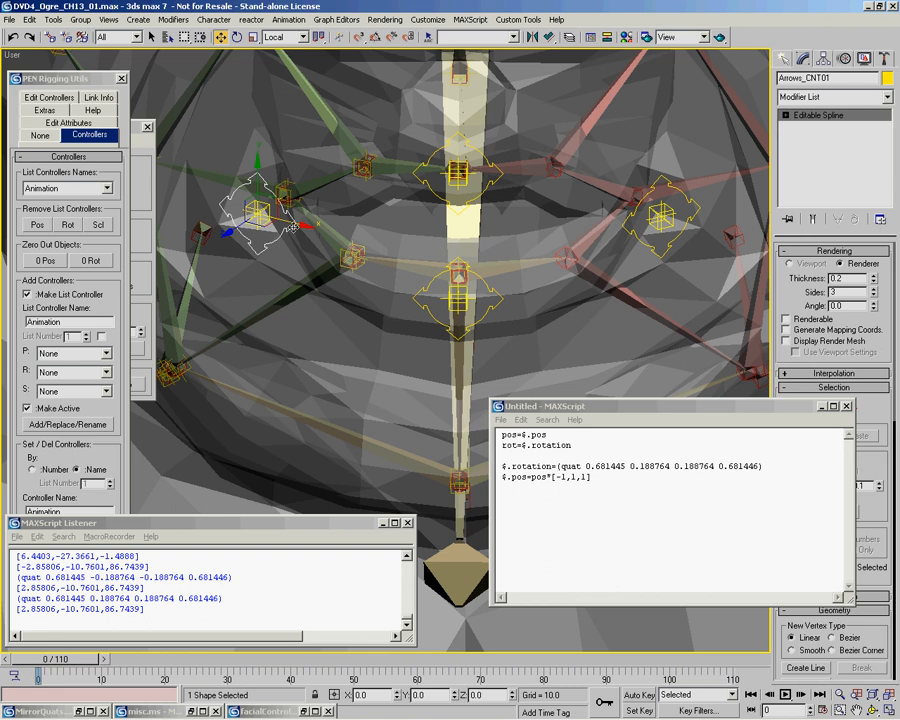
left_click(660, 212)
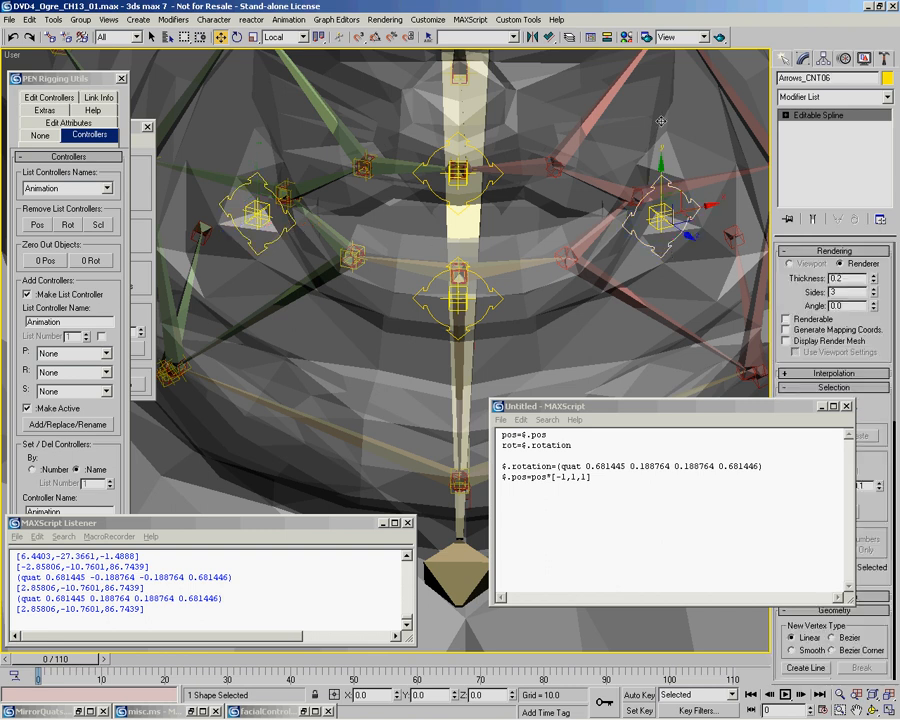
mouse_move(435, 221)
middle_mouse_down("alt")
mouse_move(440, 197)
mouse_move(440, 206)
middle_mouse_up("alt")
left_click(271, 235)
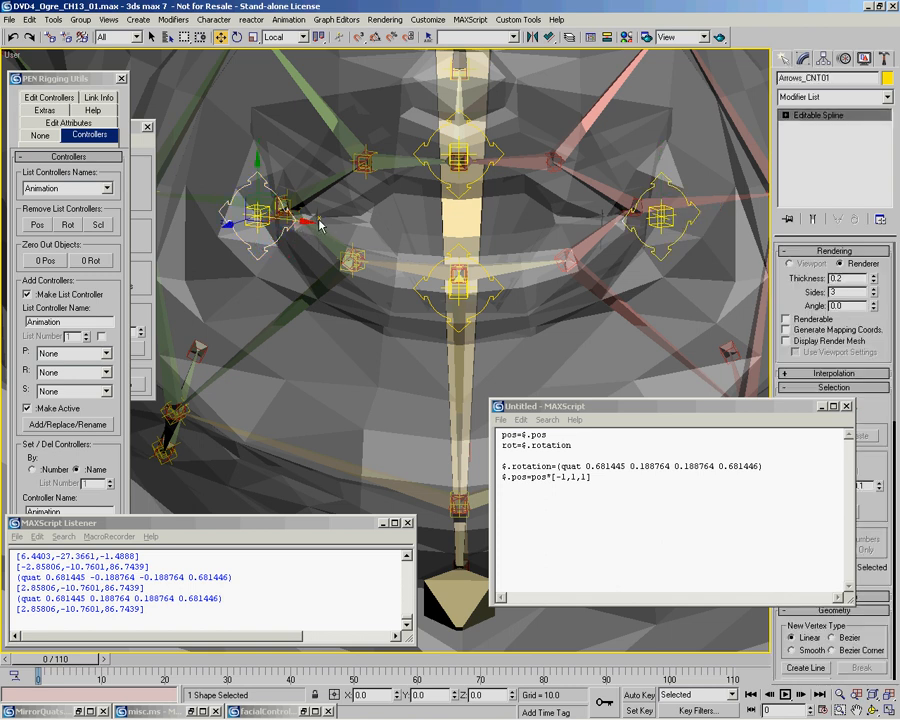
left_click(698, 214)
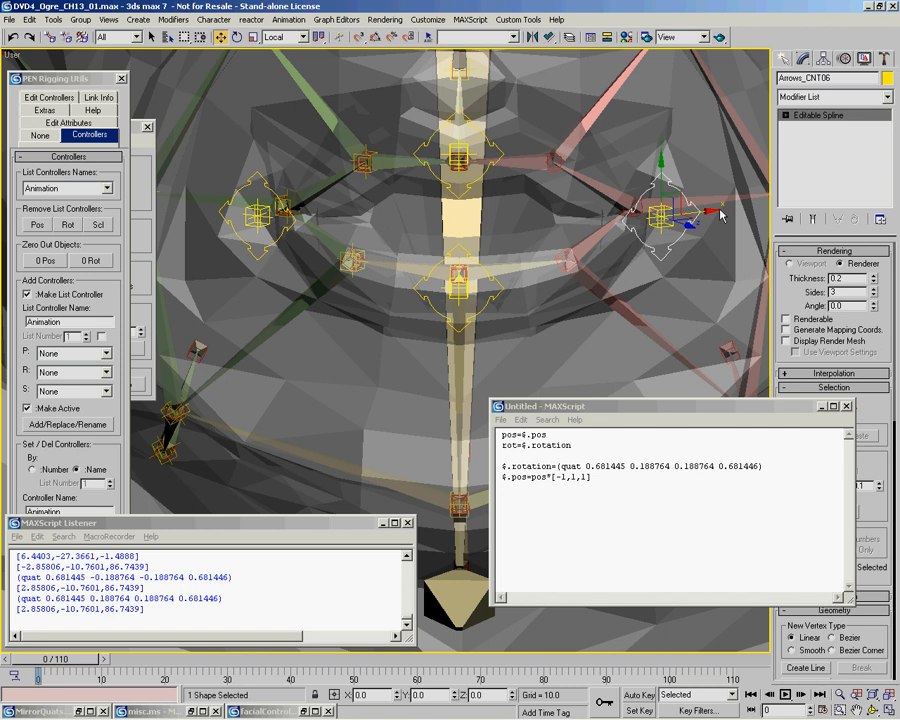
left_click(259, 172)
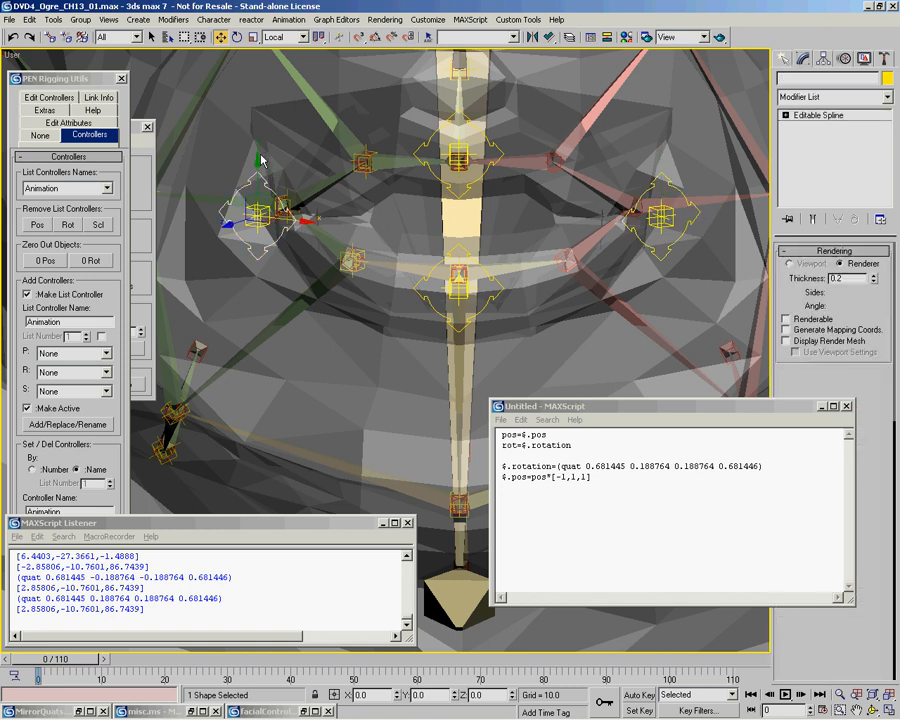
left_click(668, 230)
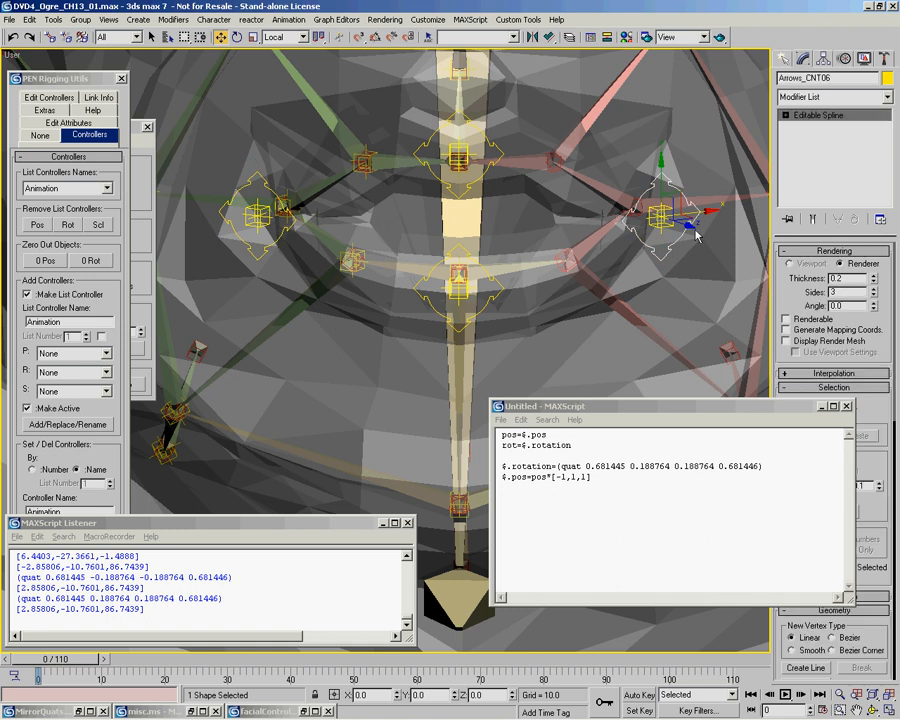
middle_click_drag(670, 250, 617, 292, "alt")
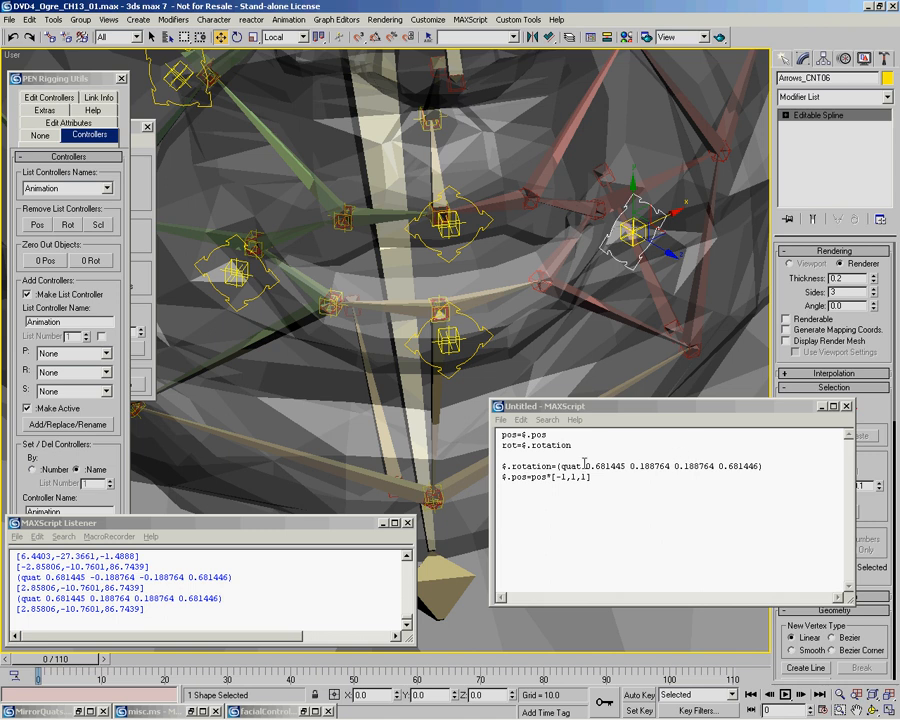
Move the script window clear of the mouth, replace the first quaternion value with rot.x, and evaluate that expression
left_click_drag(641, 406, 627, 446)
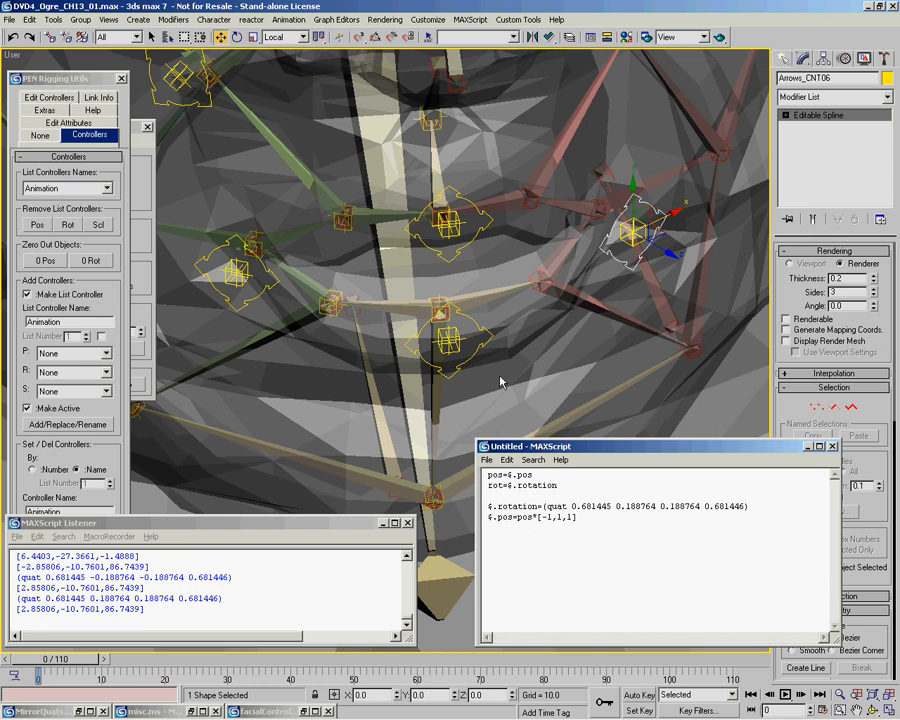
middle_click_drag(474, 369, 519, 309, "alt")
scroll(487, 290, "down", 1)
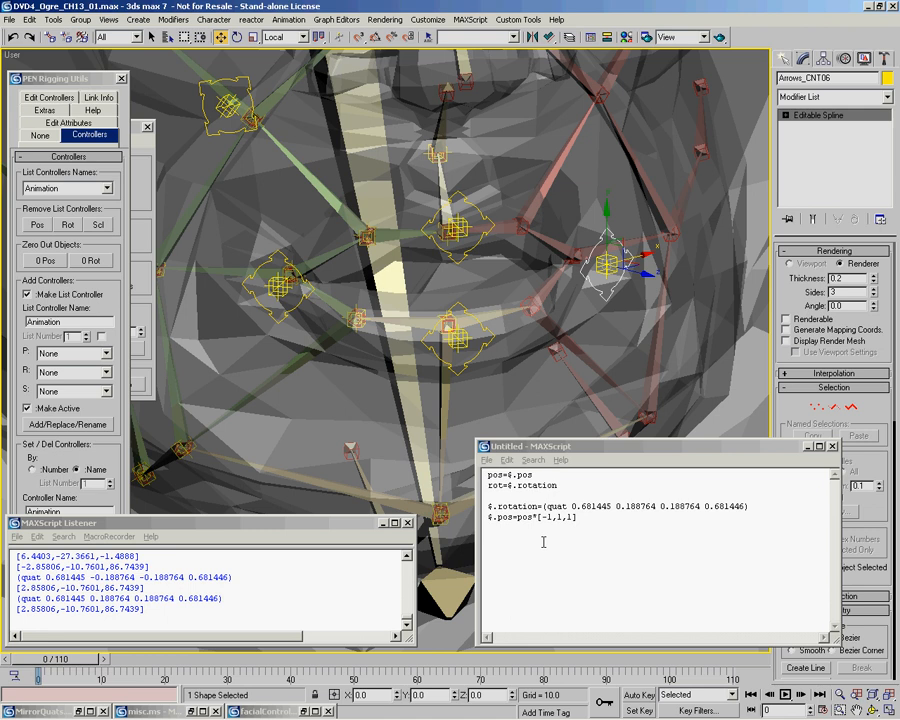
double_click(502, 486)
key("ctrl+c")
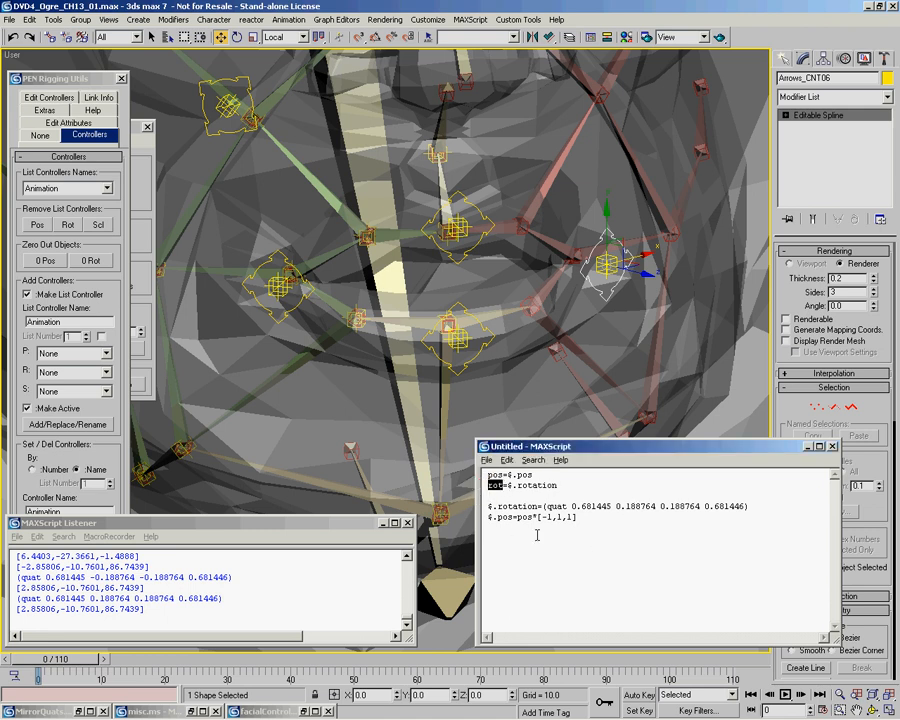
left_click_drag(573, 506, 612, 506)
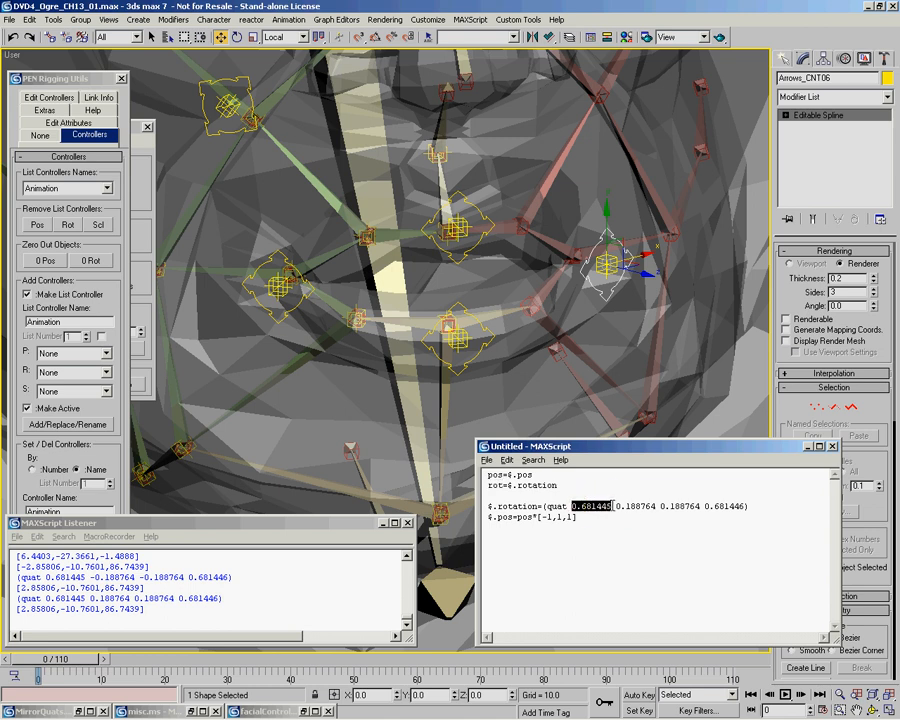
key("ctrl+v")
type(".x")
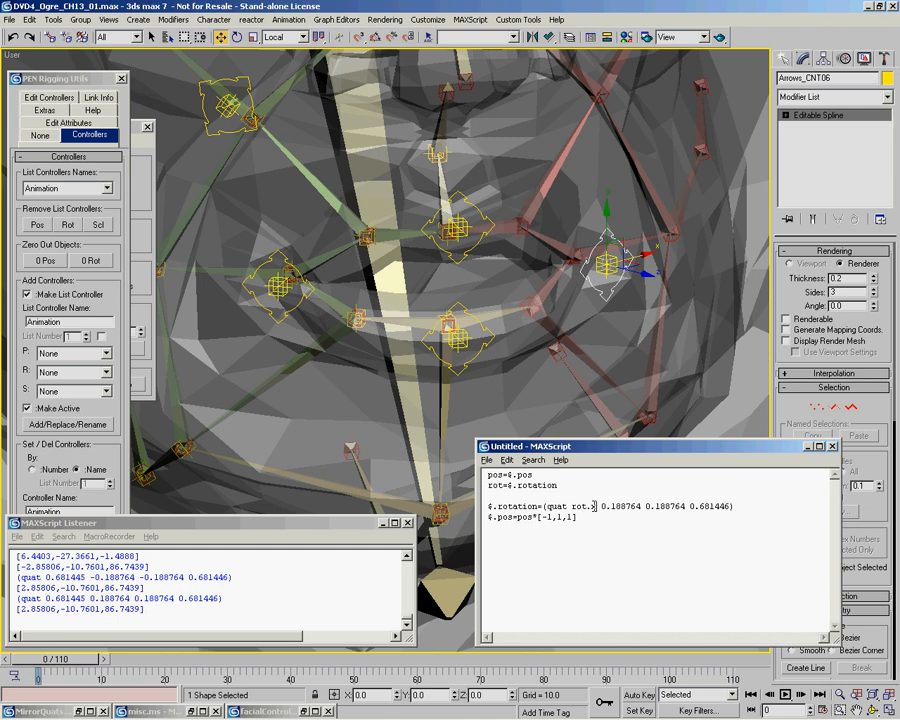
left_click_drag(596, 506, 570, 506)
key("shift+Return")
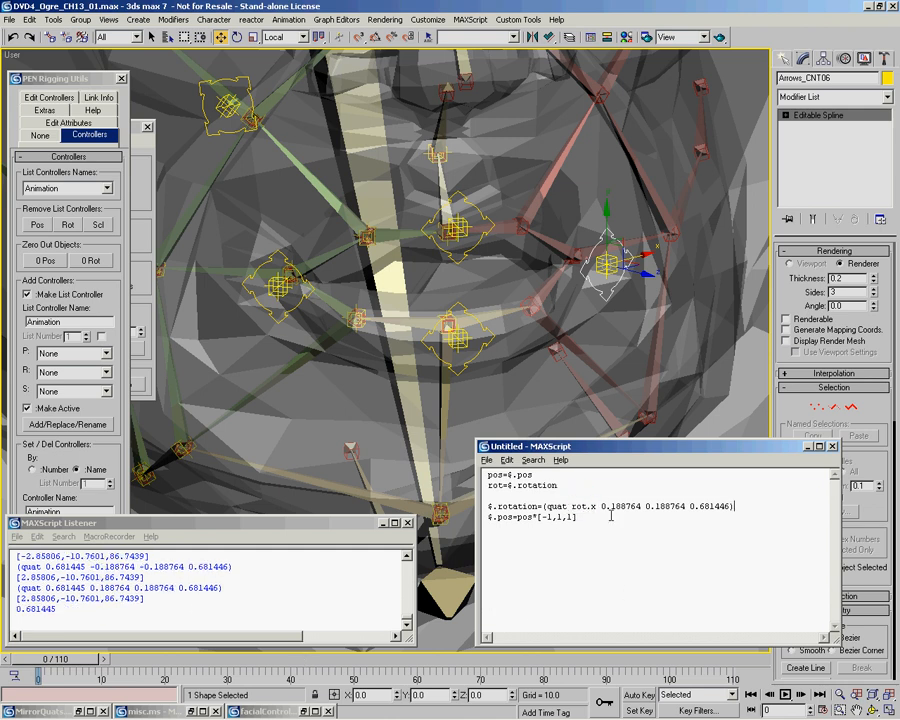
Replace the second quaternion value with (rot.y*-1) and evaluate rot.y by itself and the complete parenthesised expression
left_click_drag(601, 507, 642, 507)
type("()")
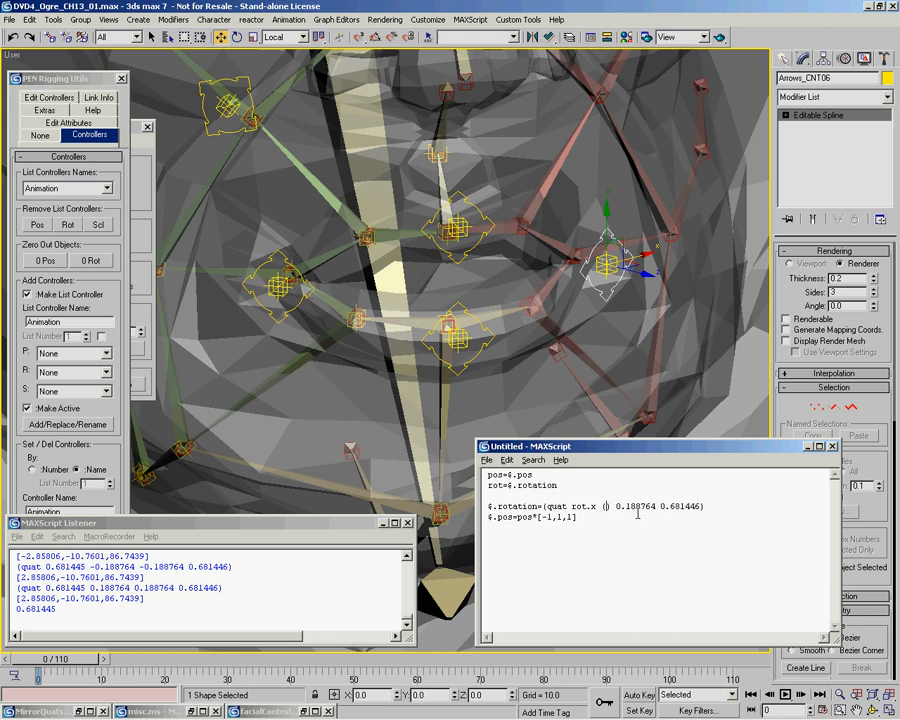
type("rot.")
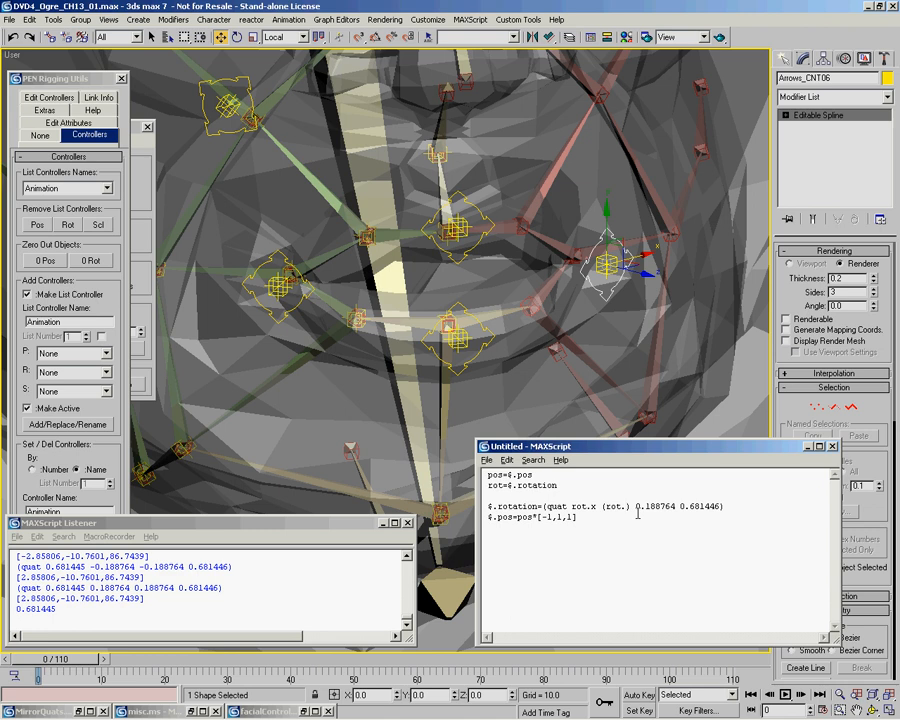
type("y*")
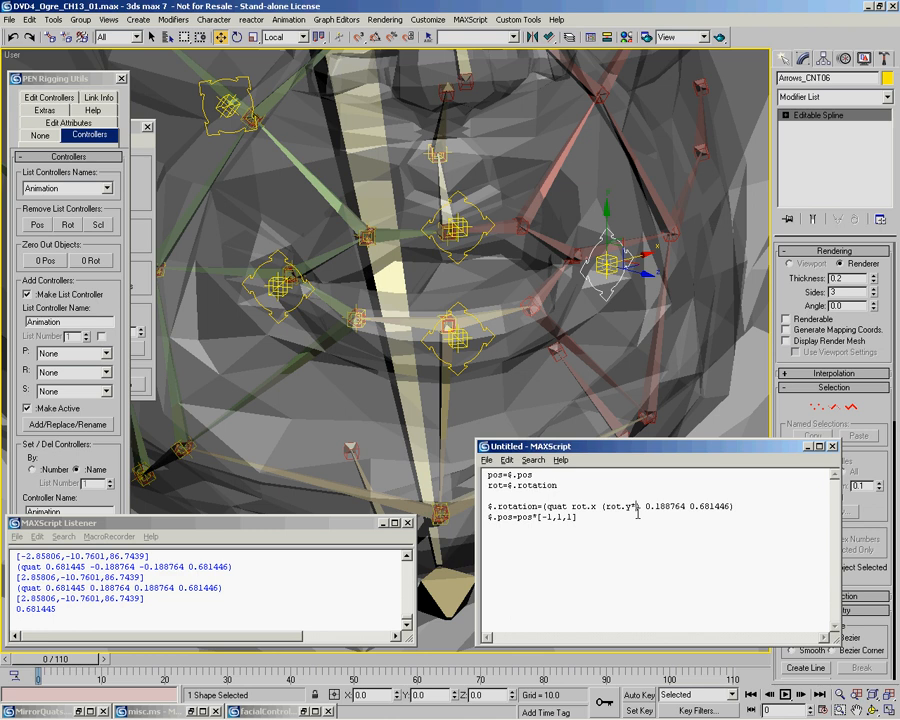
type("-1")
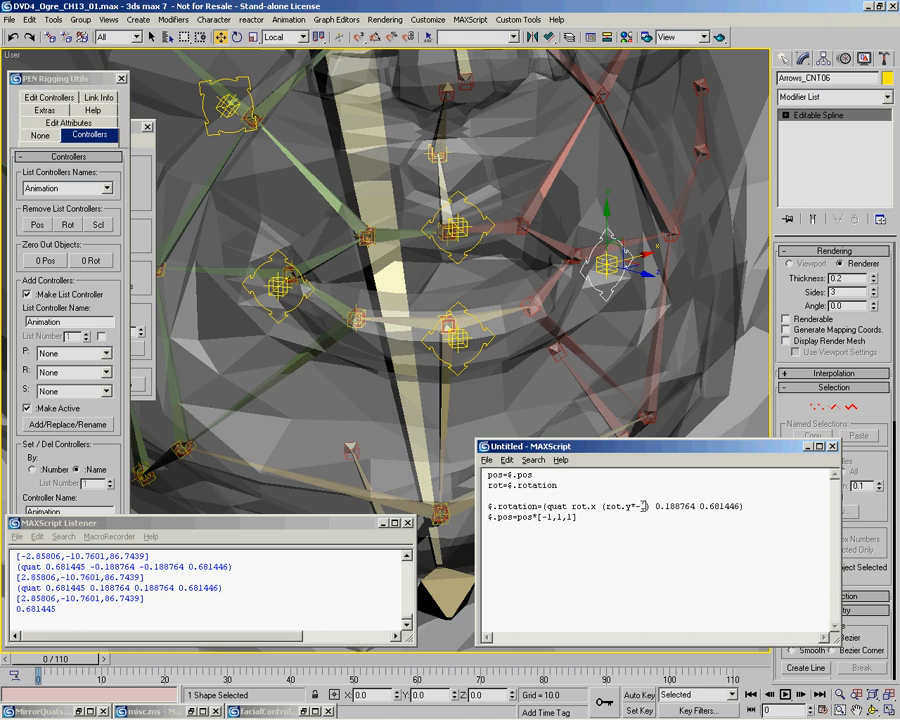
left_click_drag(631, 506, 604, 506)
key("shift+Return")
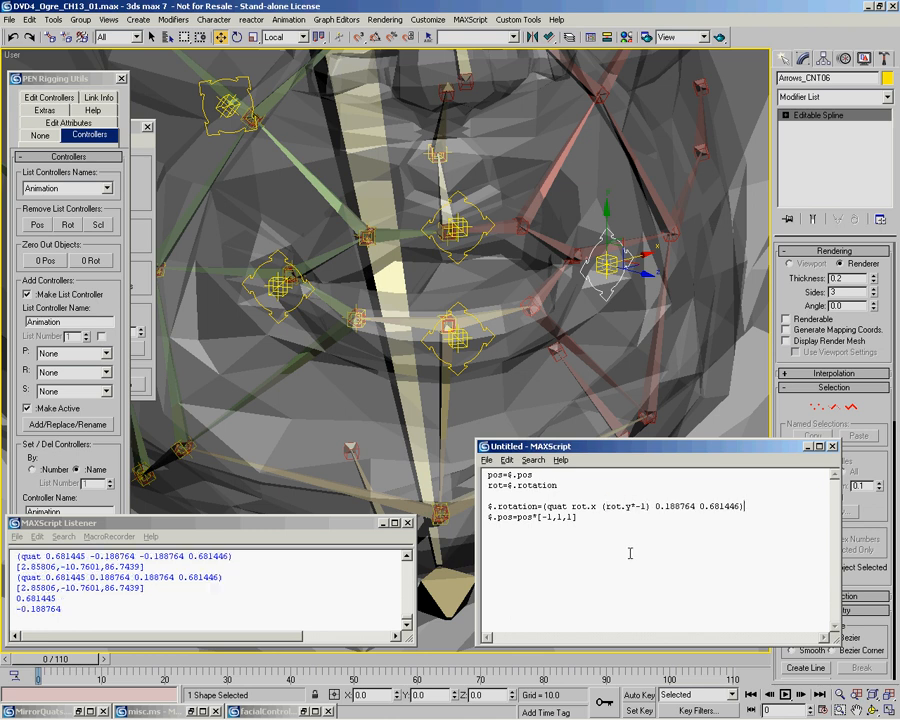
left_click_drag(649, 509, 602, 512)
key("shift+Return")
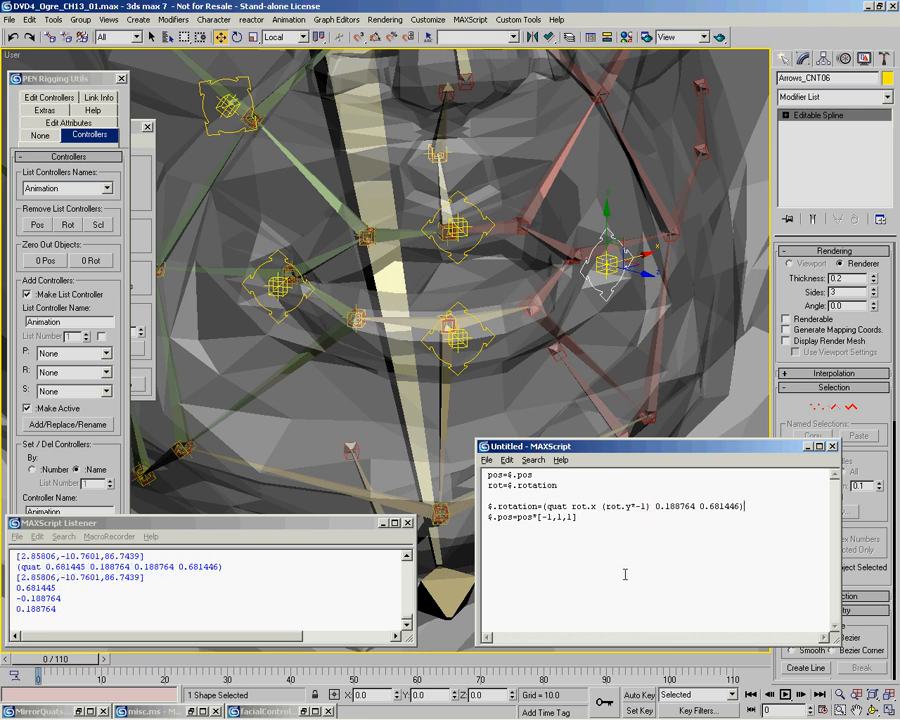
Replace the third quaternion value with (rot.z*-1) and the fourth with rot.w in the rotation line
left_click_drag(657, 508, 696, 507)
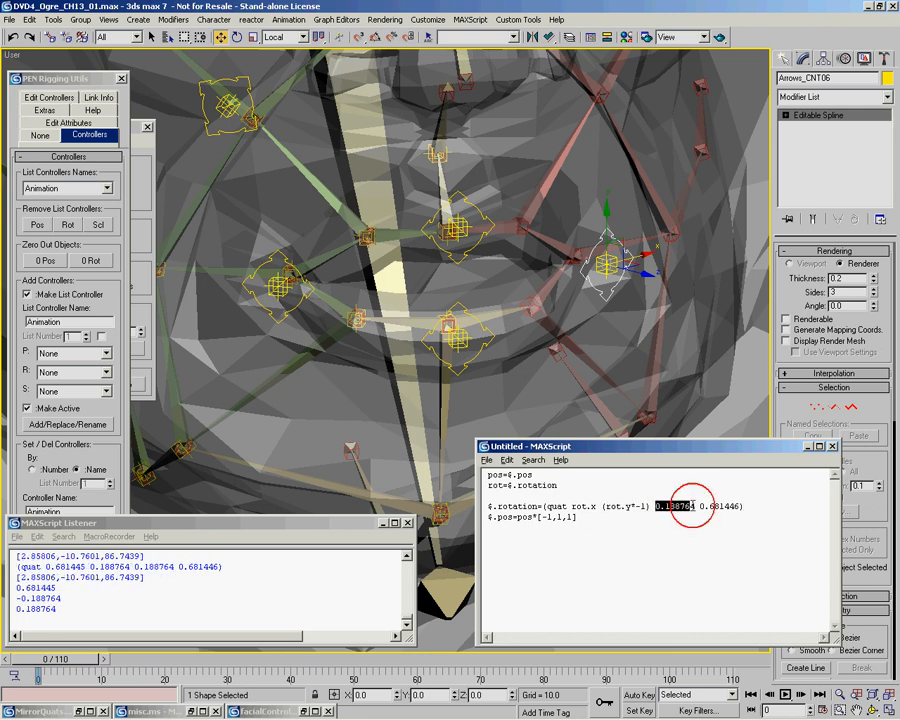
type("(rot.y*-1) (")
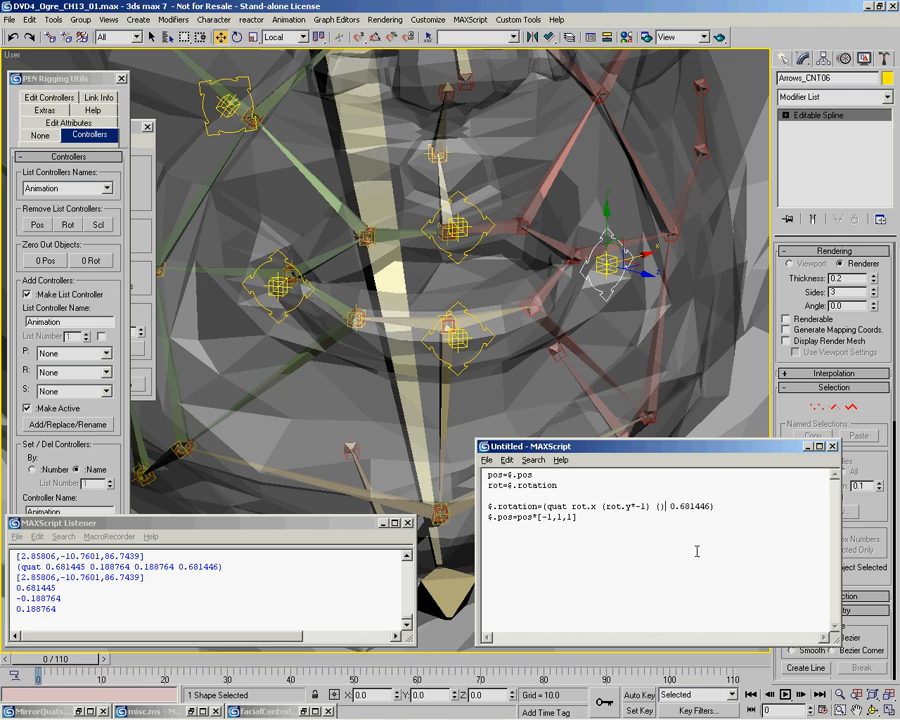
type("rot.z*-1")
left_click_drag(709, 506, 753, 505)
type("rot")
Duplicate the upper right cheek's arrow controller together with its point helper, placing the copy just beside the original
middle_click_drag(735, 425, 414, 285)
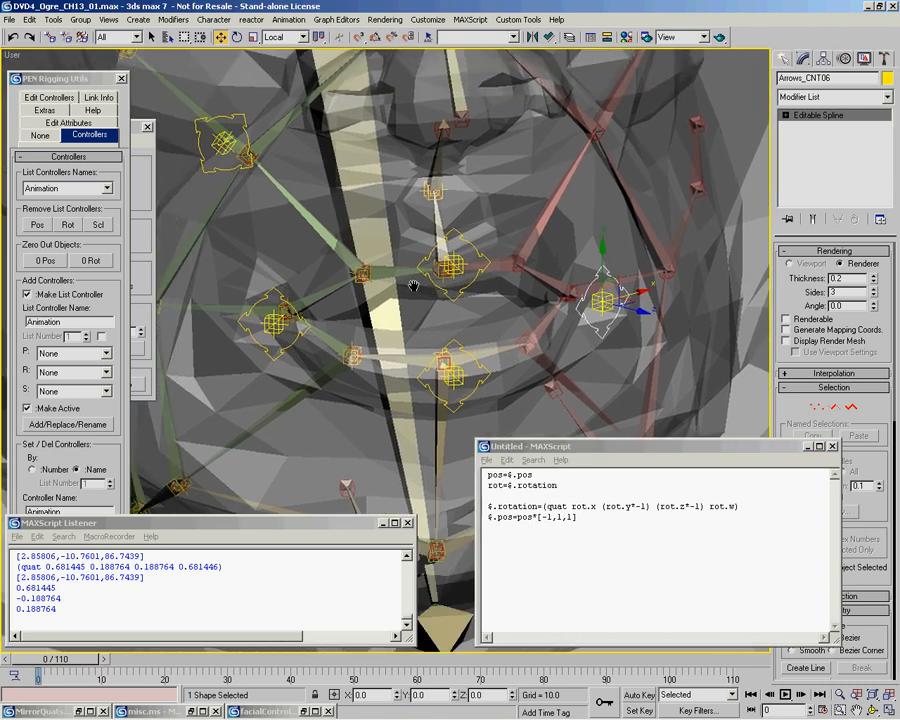
double_click(222, 152)
left_click_drag(253, 140, 301, 151, "shift")
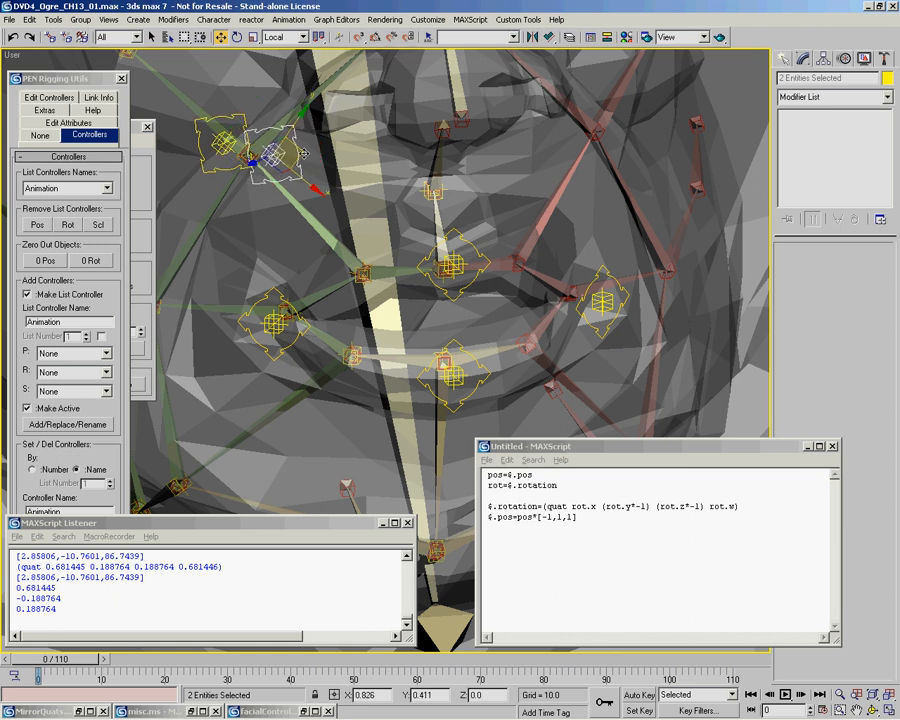
key("Return")
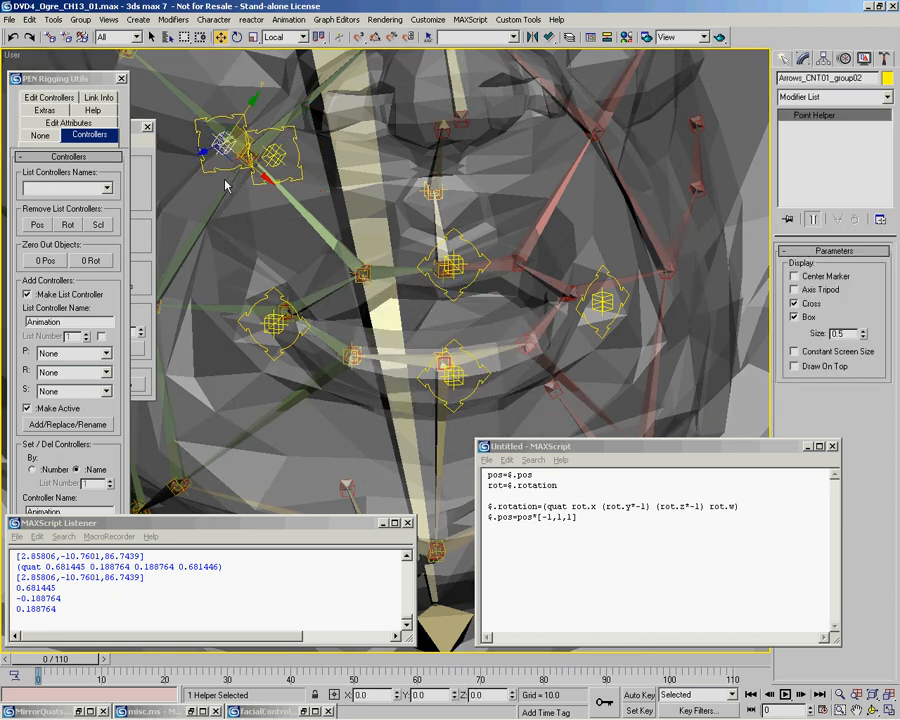
Evaluate the pos and rot lines on the original upper cheek helper, and the $.rotation and $.pos lines on its duplicate
left_click_drag(488, 475, 558, 486)
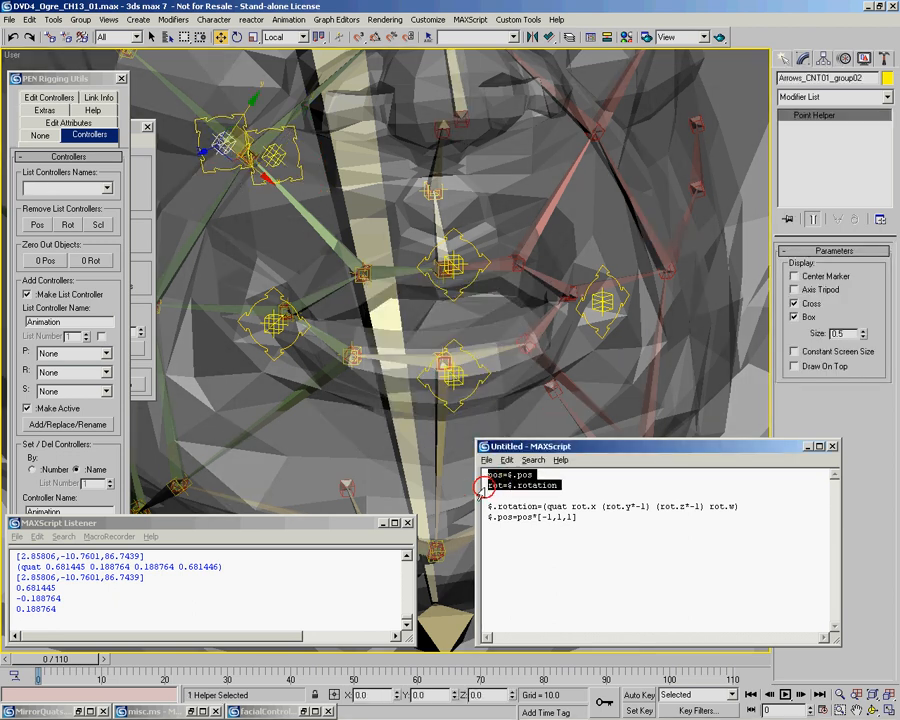
key("shift+Return")
left_click(275, 154)
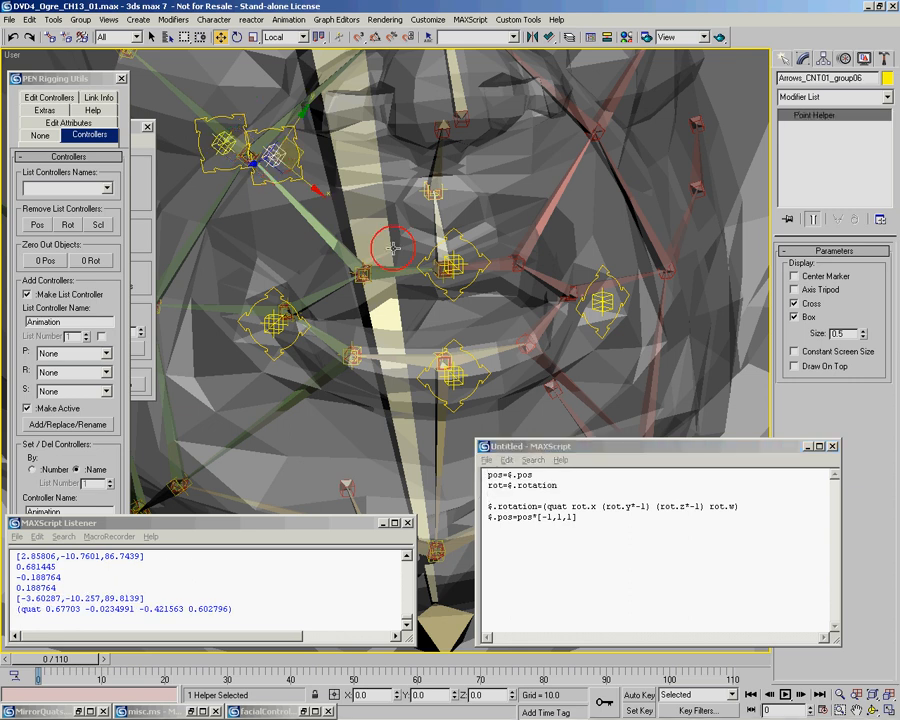
left_click_drag(484, 506, 484, 516)
key("shift+Return")
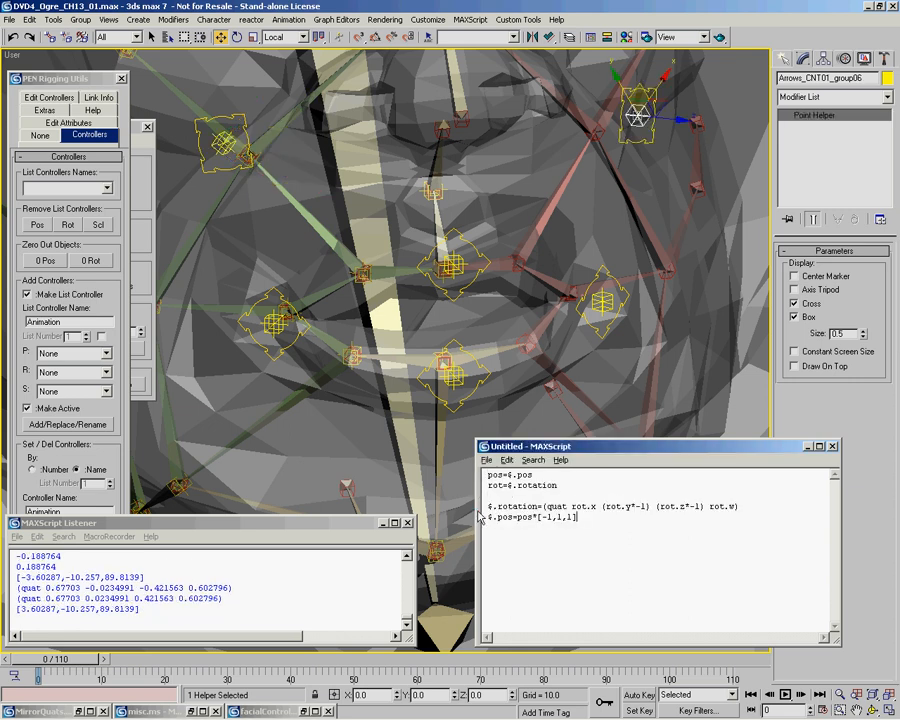
middle_click_drag(556, 240, 484, 269)
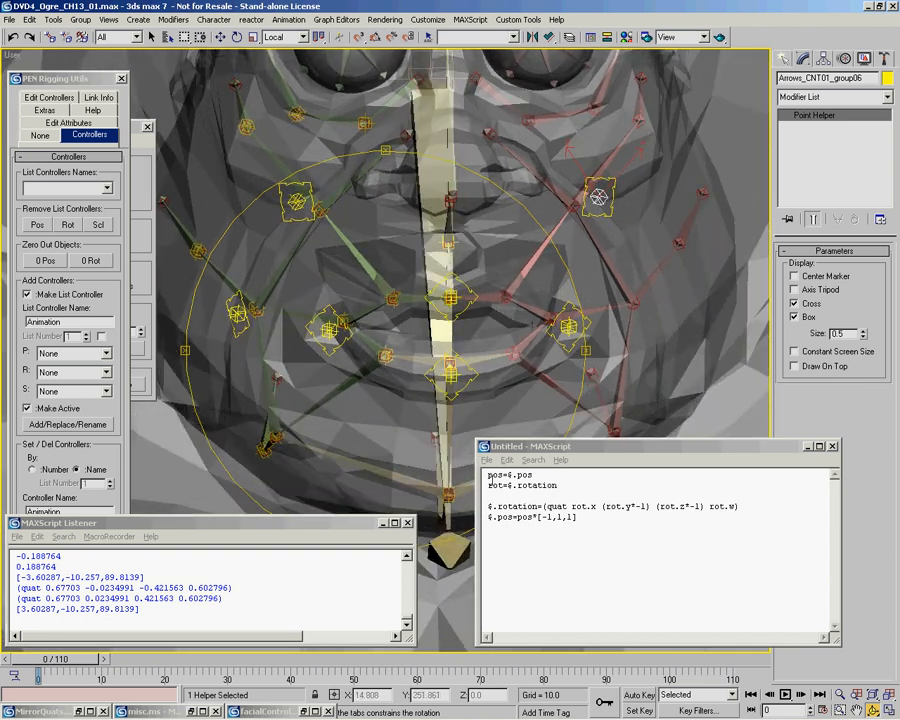
Insert the line getObj=selection[1] at the start of the script, followed by a blank line
left_click(509, 475)
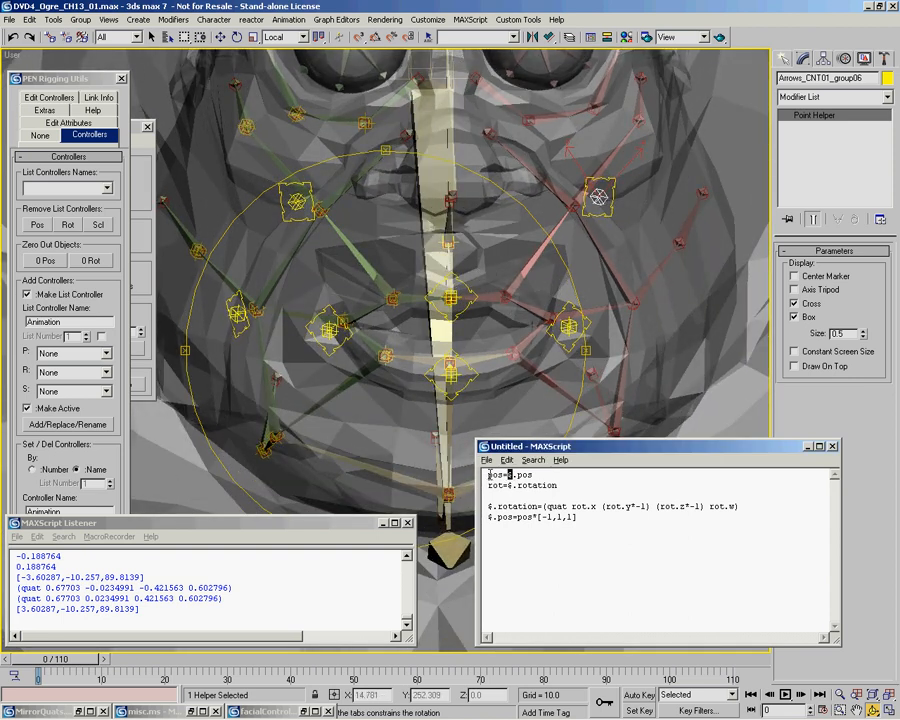
key("Return")
key("Return")
key("Up")
key("Up")
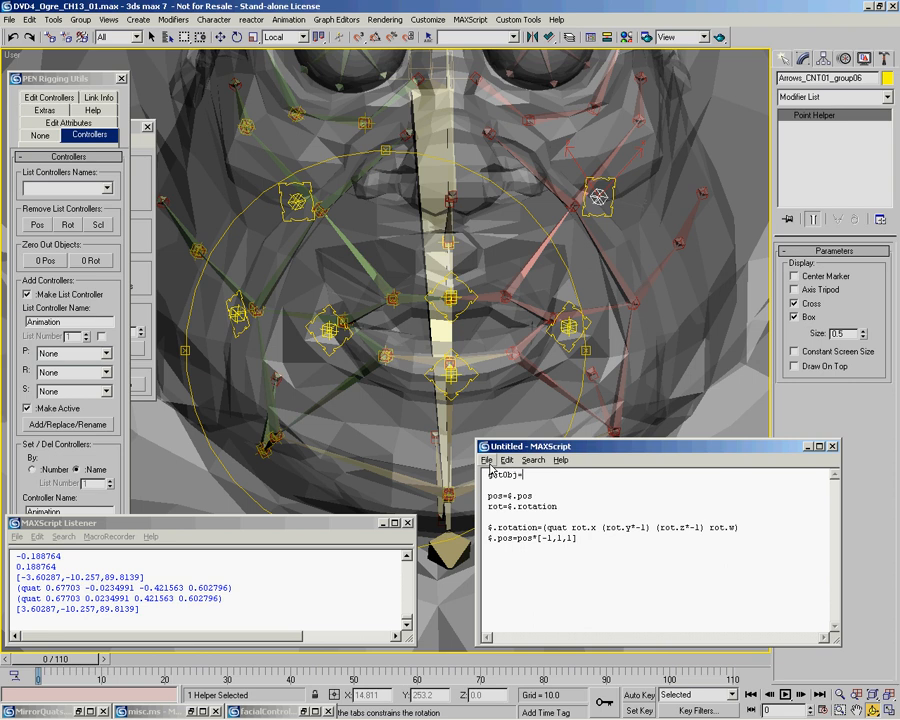
type("getObj=selection[1]")
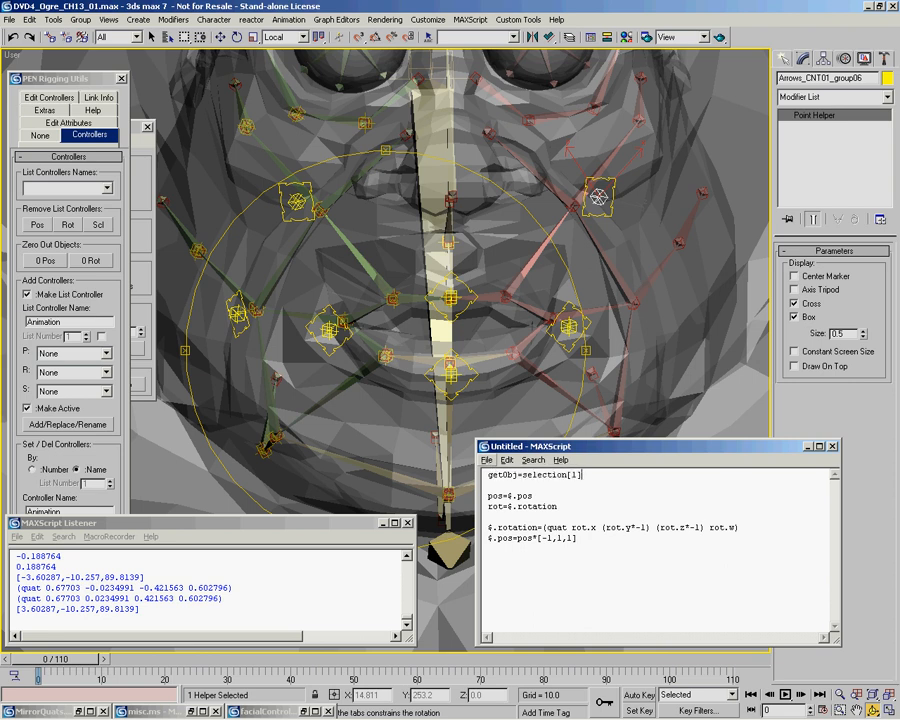
Duplicate the getObj line below itself and edit the copy to read setObj=selection[2]
left_click(485, 476)
left_click_drag(488, 479, 579, 489, "ctrl")
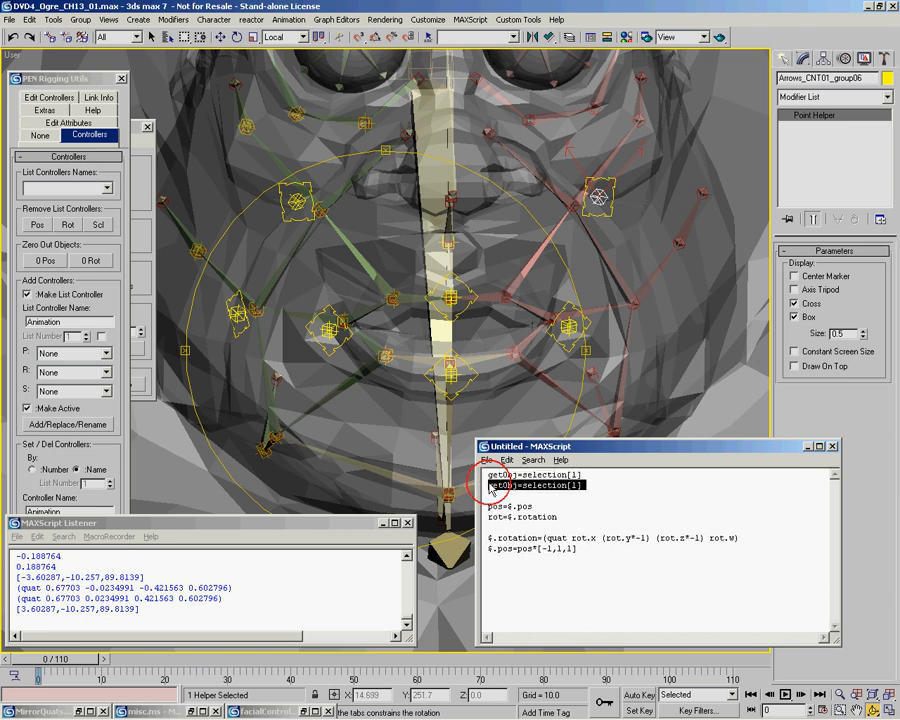
left_click(503, 485)
left_click_drag(503, 485, 484, 489)
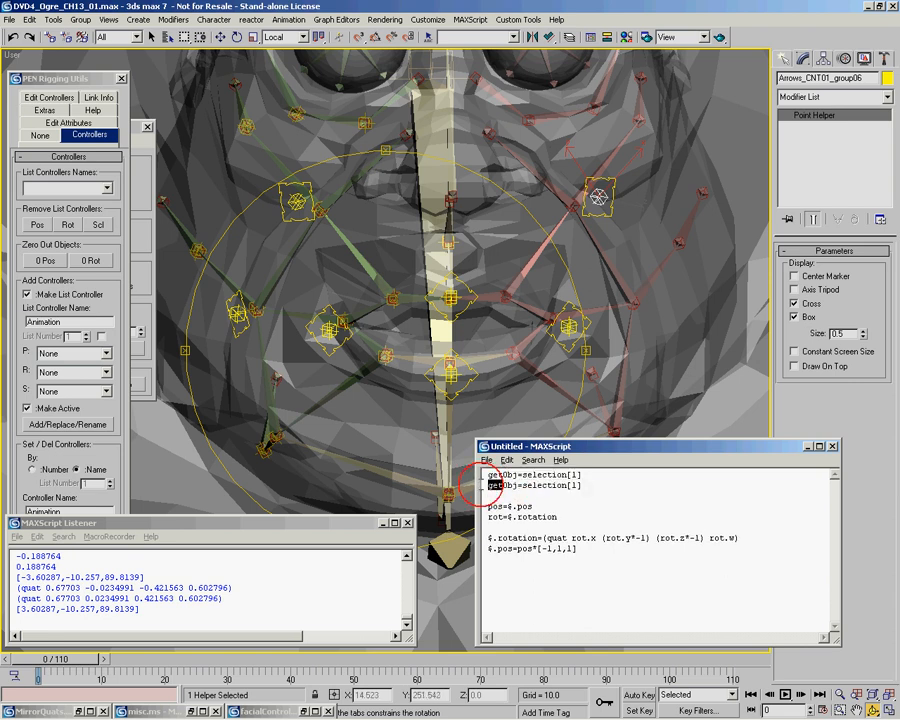
type("set")
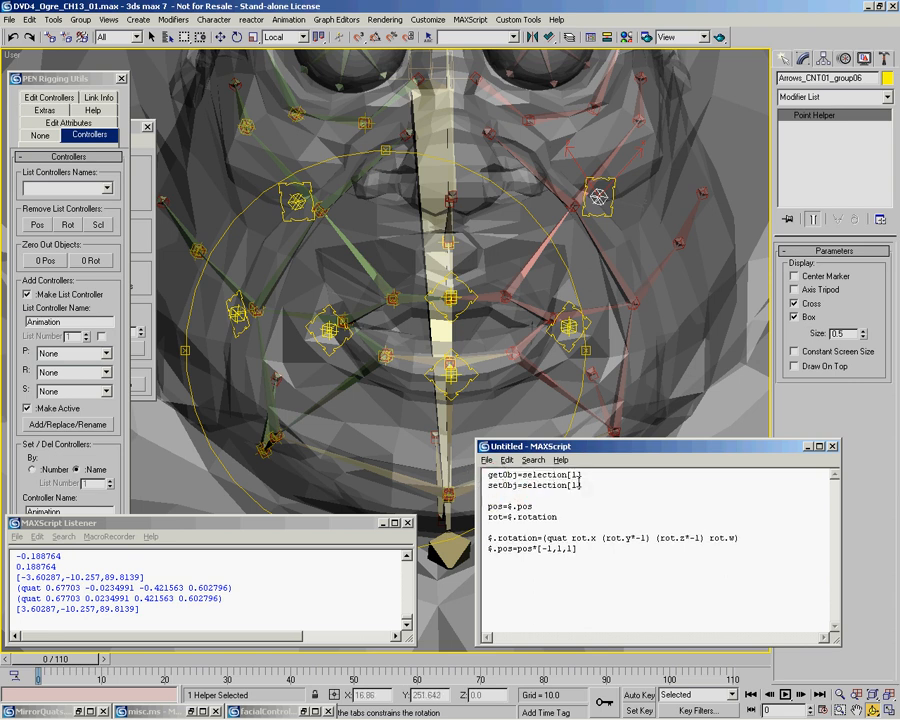
double_click(573, 485)
type("2")
Replace $ with getObj in the pos and rot lines, and with setObj in the rotation and position assignments
double_click(499, 475)
key("ctrl+c")
left_click_drag(513, 507, 488, 548)
key("ctrl+v")
key("ctrl+v")
double_click(502, 486)
type("setObj")
type("setObj")
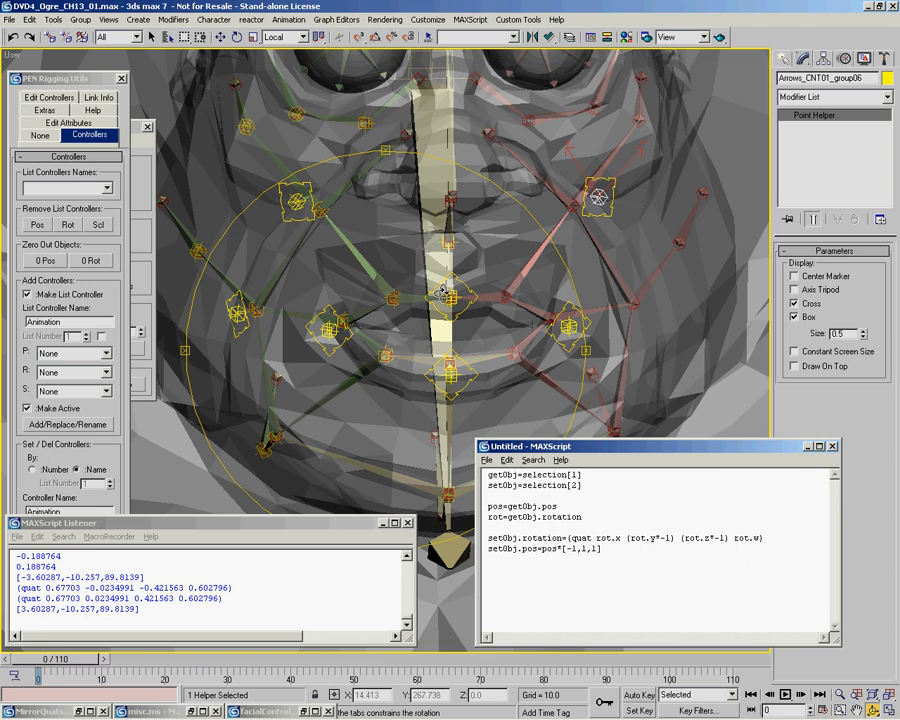
Duplicate the outer right cheek's arrow controller together with its point helper, placing the copy slightly above the original
right_click(242, 331)
left_click(237, 317)
left_click(237, 316, "ctrl")
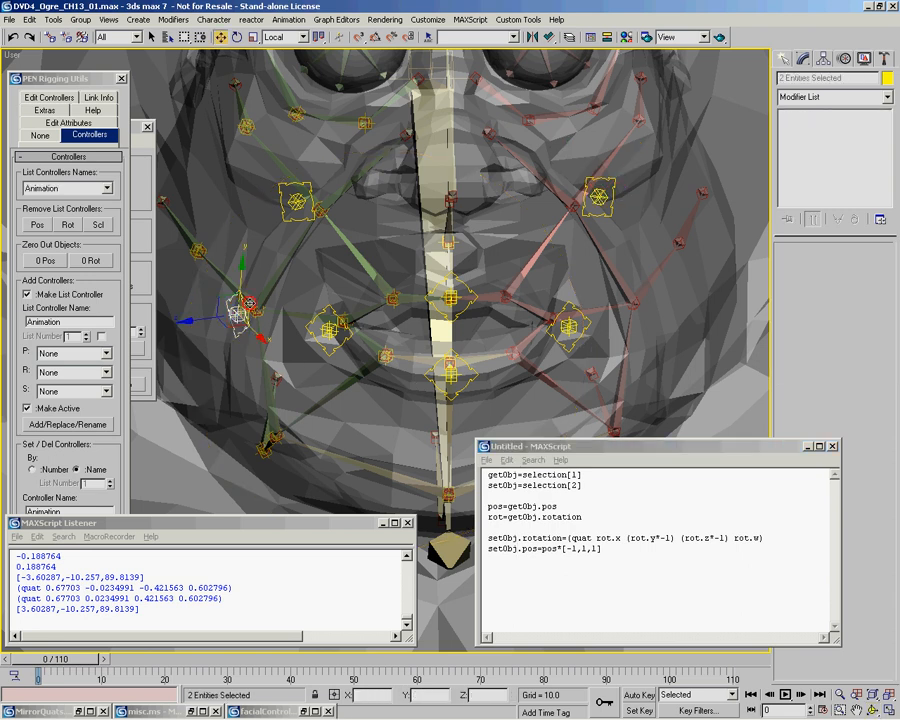
left_click_drag(248, 303, 245, 277, "shift")
left_click(404, 422)
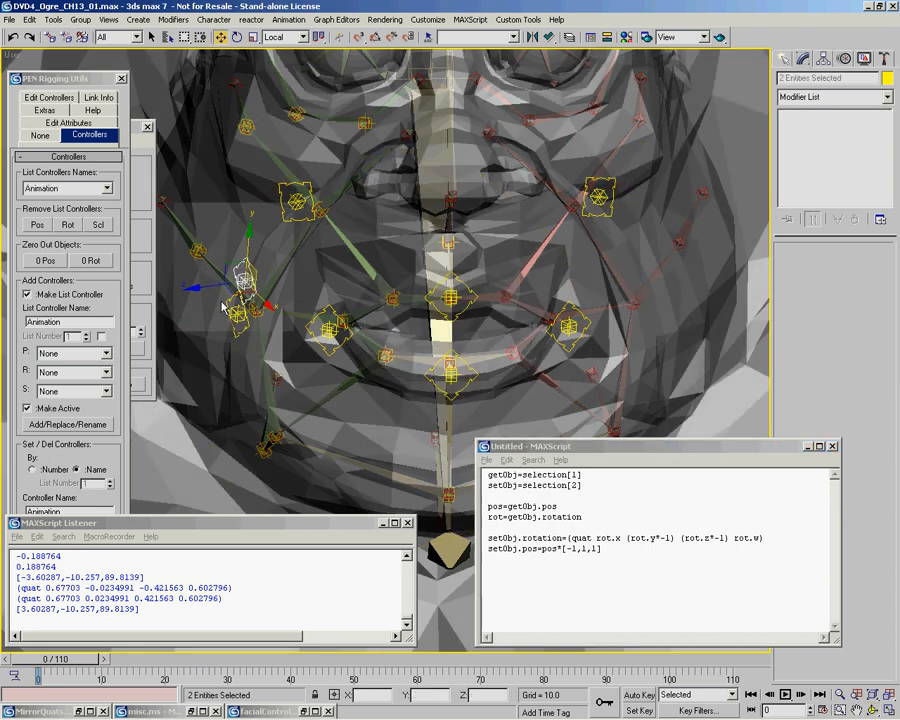
Select the original outer cheek helper first and its duplicate second, and evaluate the whole script to mirror the duplicate
scroll(226, 303, "up", 3)
left_click(246, 322)
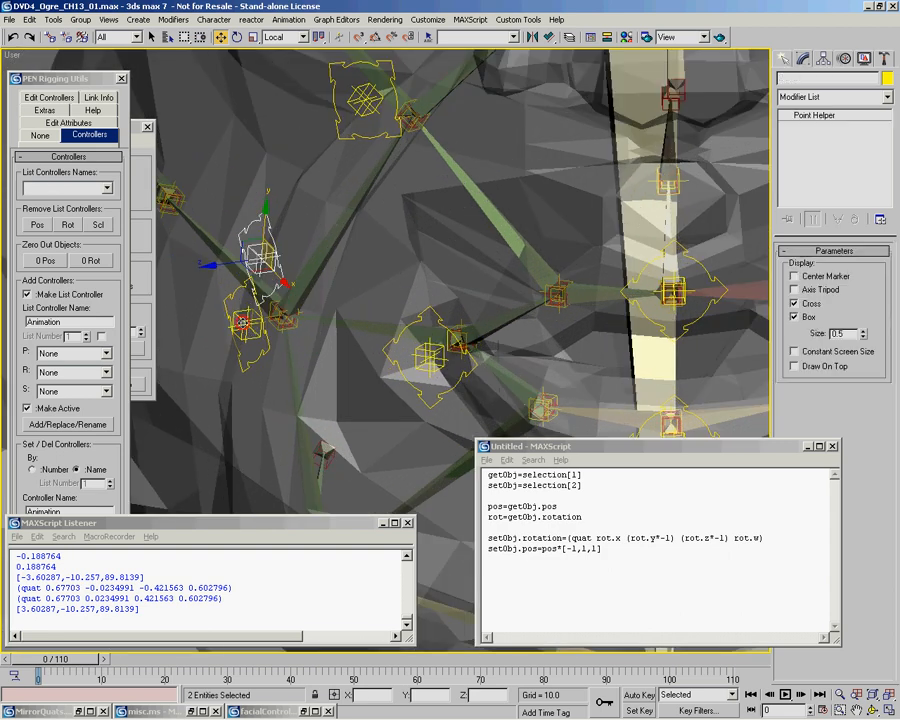
left_click(260, 258, "ctrl")
left_click(266, 386)
left_click(247, 324)
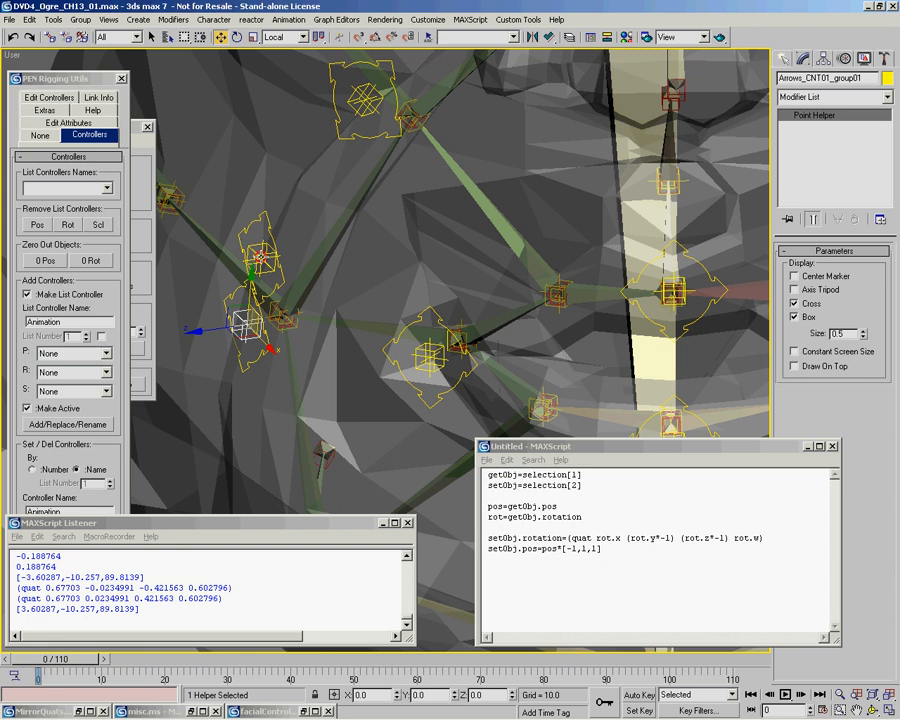
left_click(260, 258, "ctrl")
left_click(553, 447)
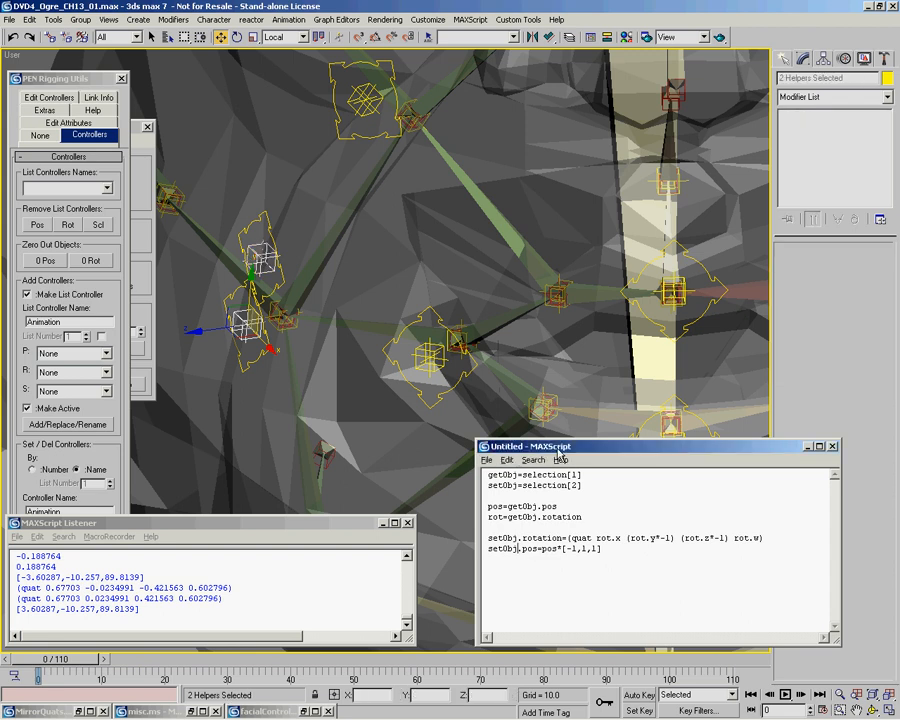
key("ctrl+e")
middle_click_drag(528, 374, 394, 349)
scroll(394, 349, "down", 3)
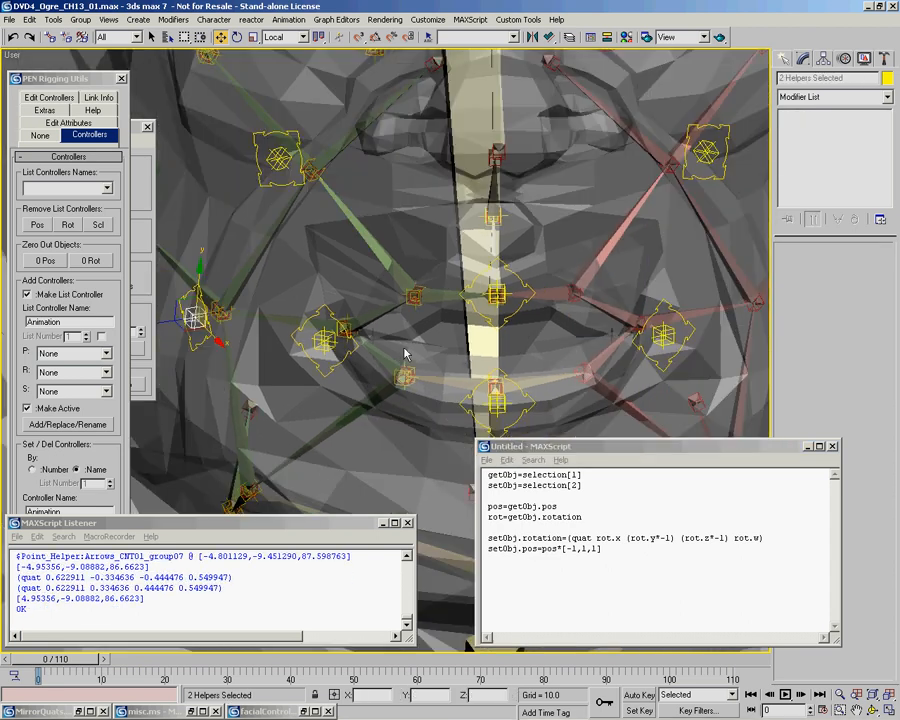
middle_click_drag(543, 327, 485, 298)
scroll(487, 235, "down", 2)
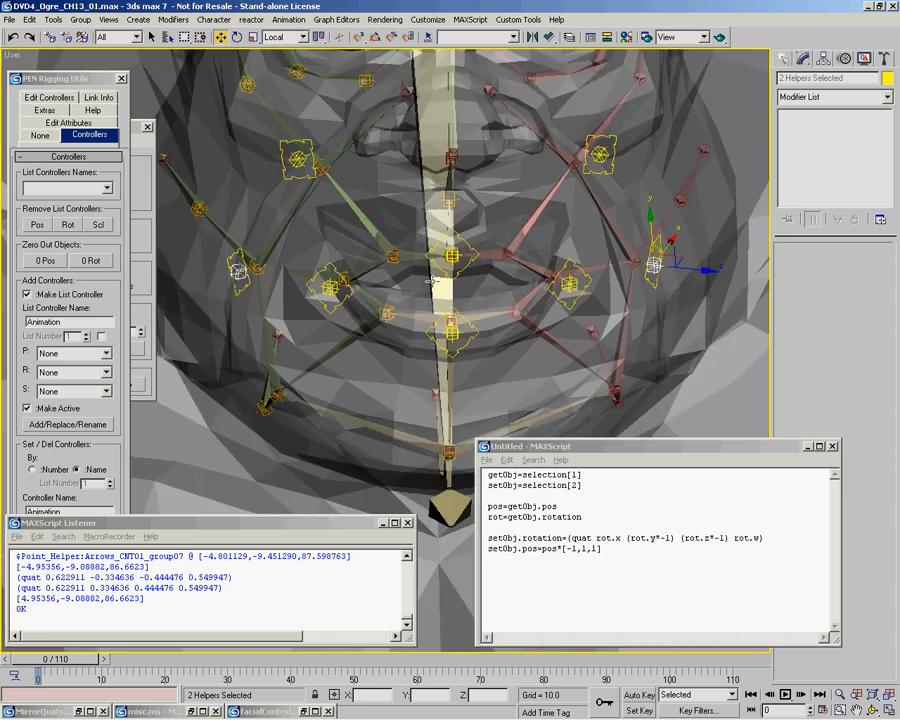
Examine the mirrored arrow controllers around the ogre's mouth and cheeks from several angles, keeping the script window clear of them
left_click(587, 483)
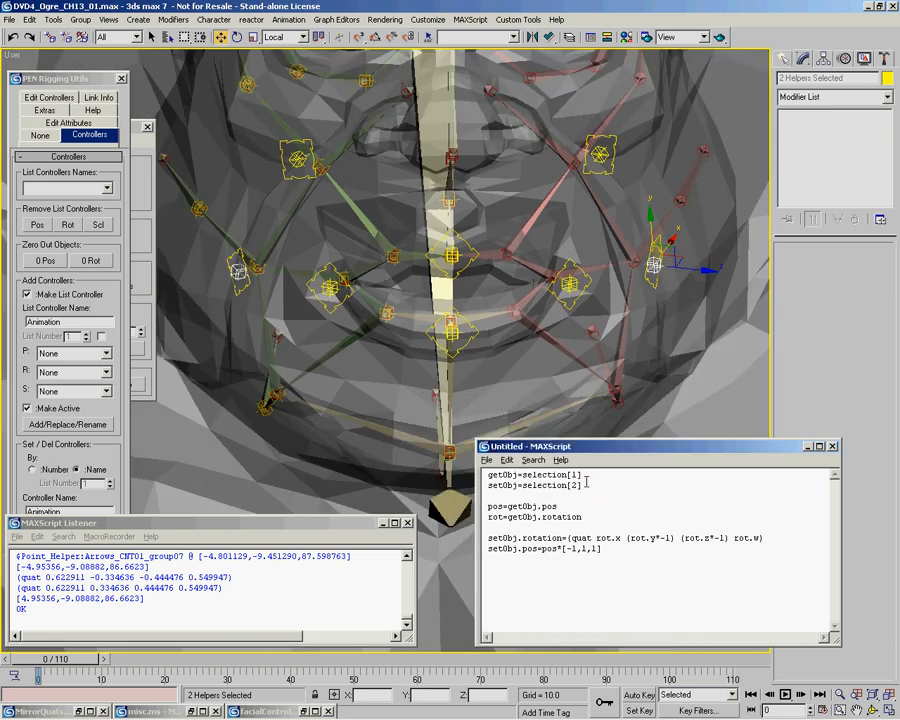
middle_click_drag(478, 292, 424, 295, "alt")
middle_click_drag(555, 253, 483, 269)
scroll(483, 269, "up", 2)
left_click_drag(620, 446, 632, 480)
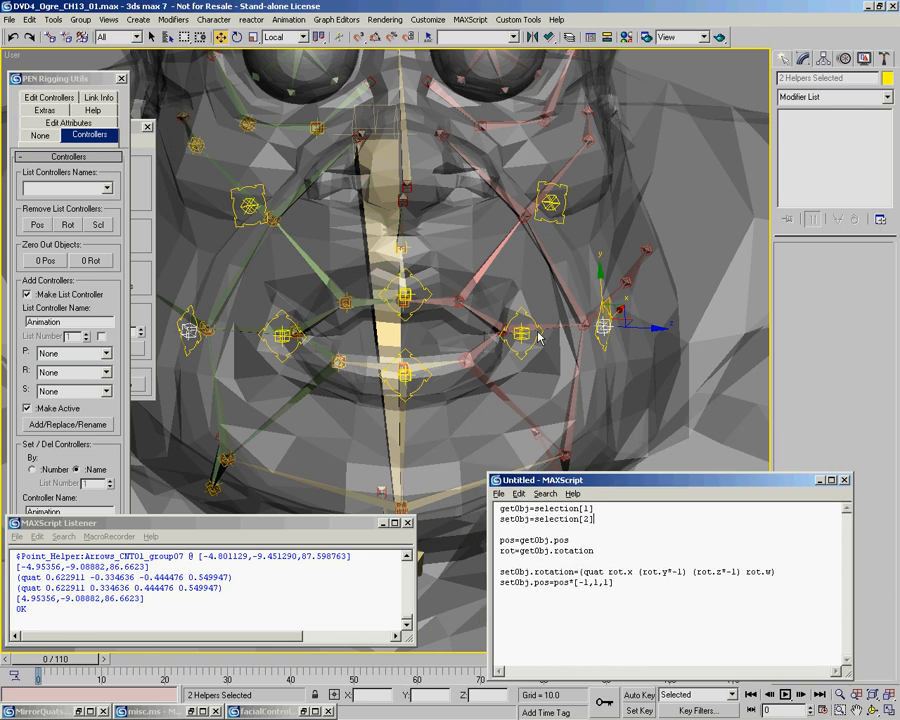
middle_click_drag(340, 385, 513, 403, "alt")
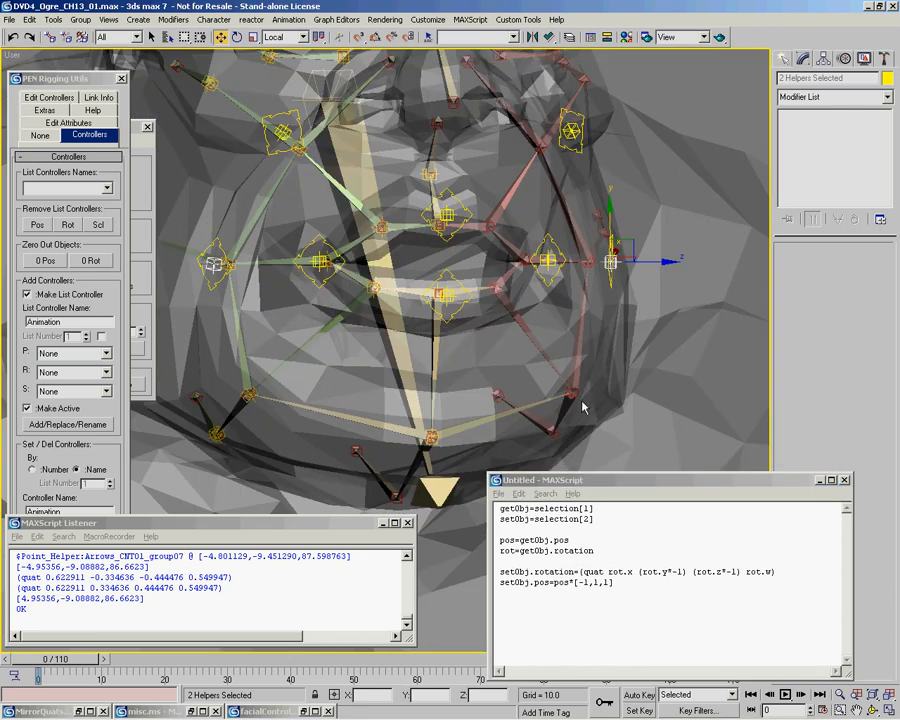
left_click(135, 196)
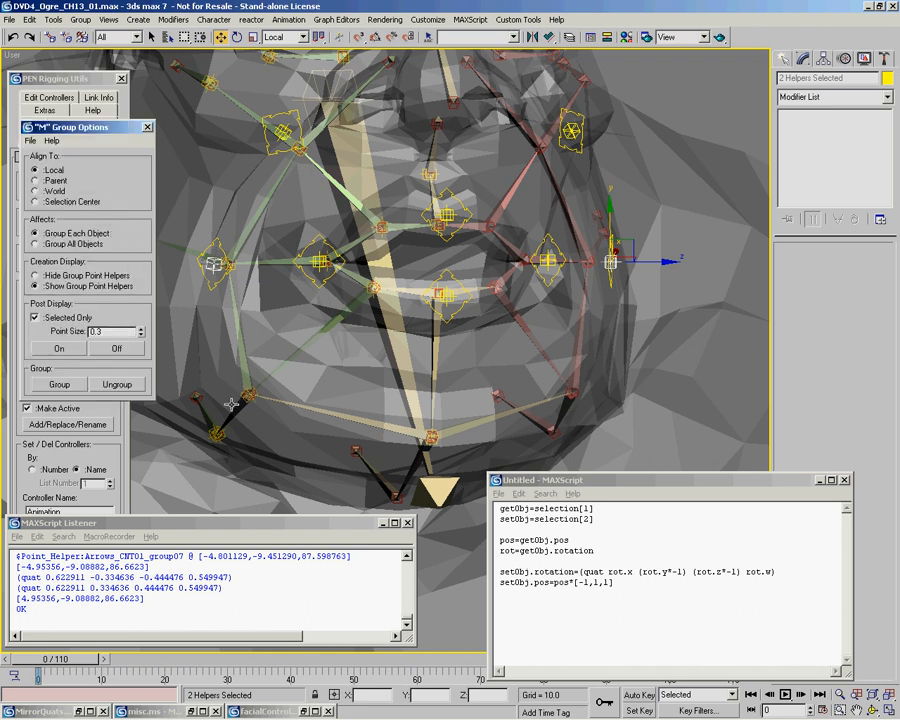
middle_click_drag(328, 407, 277, 414, "alt")
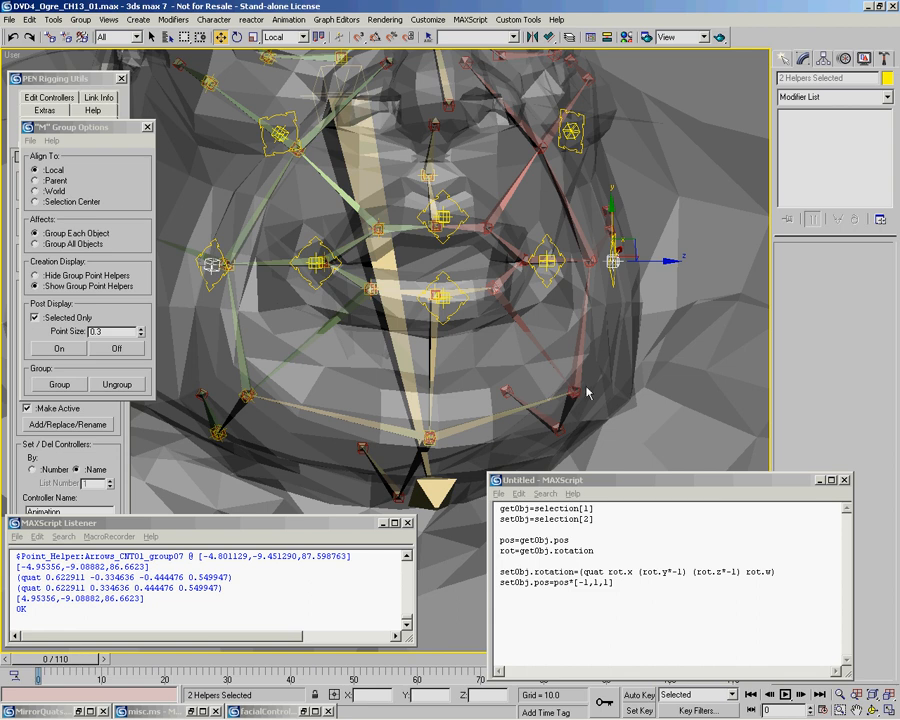
middle_click_drag(503, 349, 470, 342, "alt")
middle_click_drag(648, 251, 424, 309, "alt")
middle_click_drag(358, 281, 433, 155, "alt")
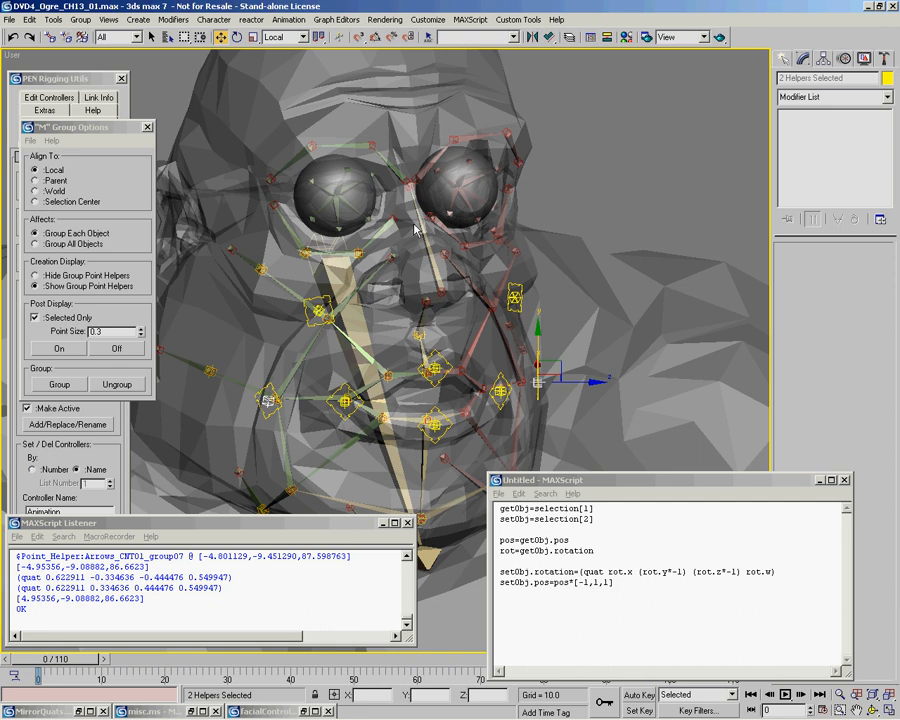
Compare the orientation of the two selected outer cheek helpers on both sides of the ogre's face
middle_click_drag(355, 242, 453, 314, "alt")
scroll(453, 314, "up", 10)
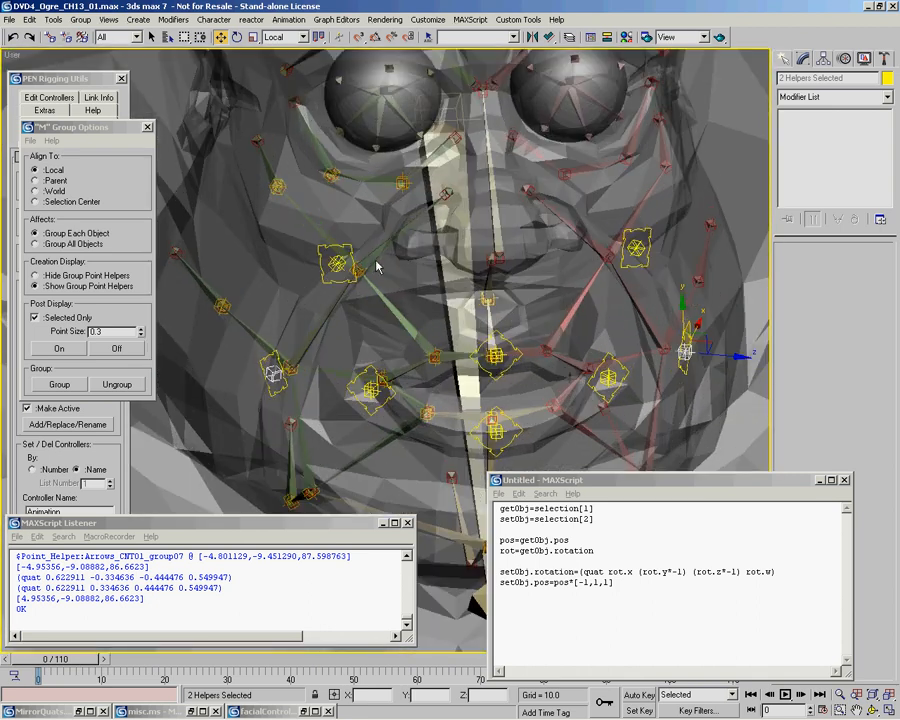
scroll(330, 290, "down", 6)
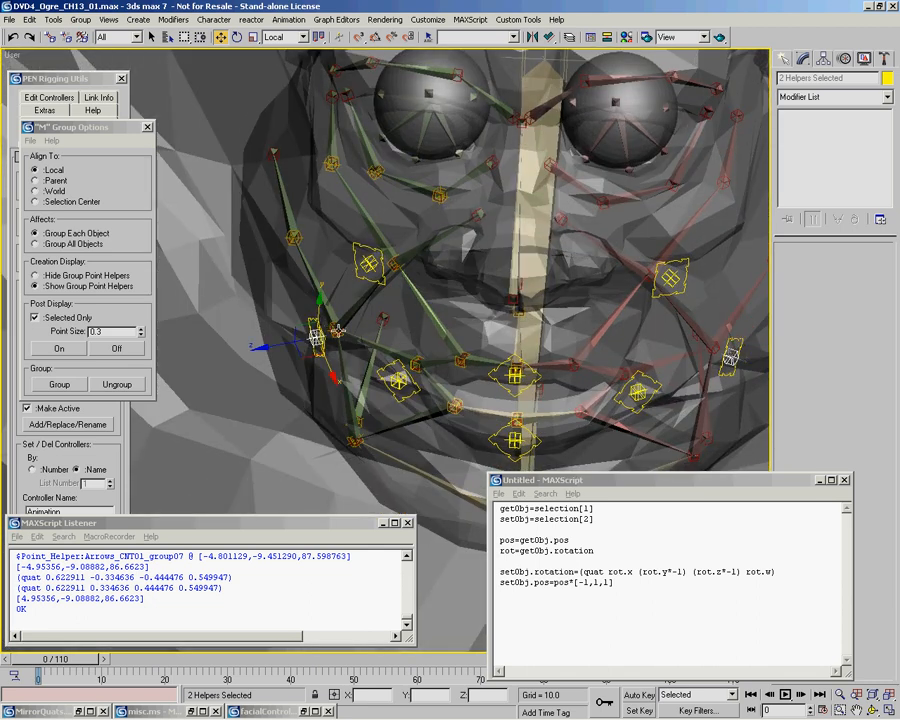
middle_click_drag(474, 245, 352, 221, "alt")
left_click(358, 219)
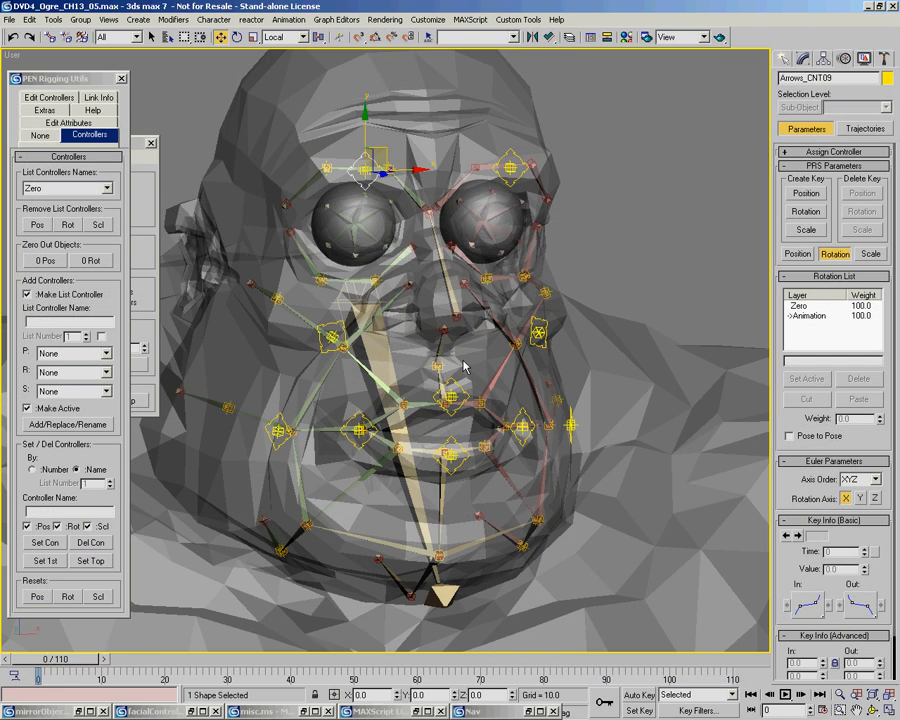
Try a small rotation of the right mouth corner's arrow controller
middle_click_drag(465, 368, 591, 274, "alt")
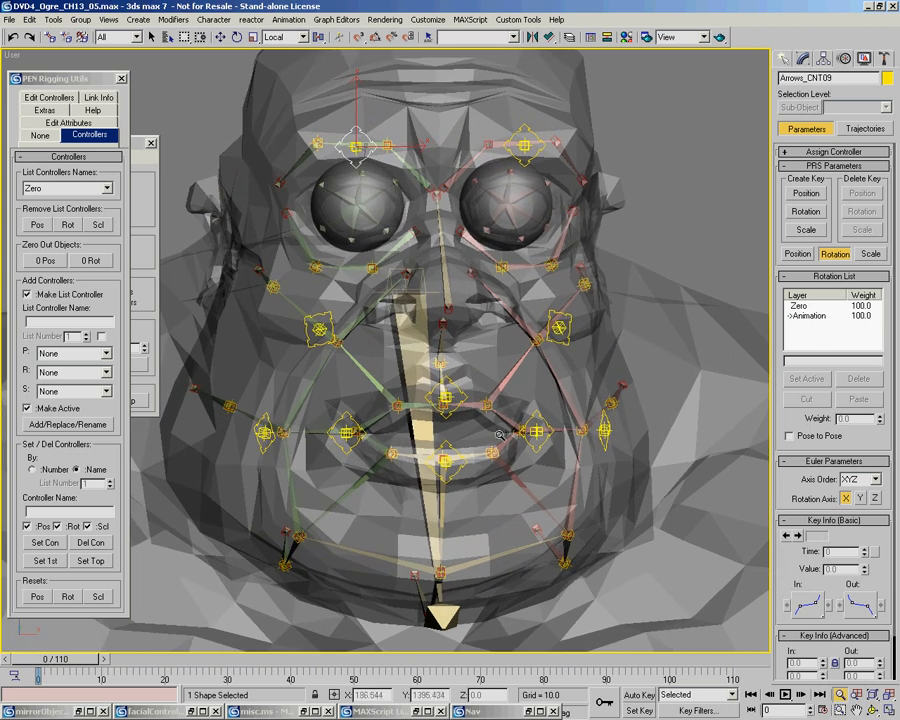
middle_click_drag(480, 405, 406, 366, "alt")
left_click(312, 377)
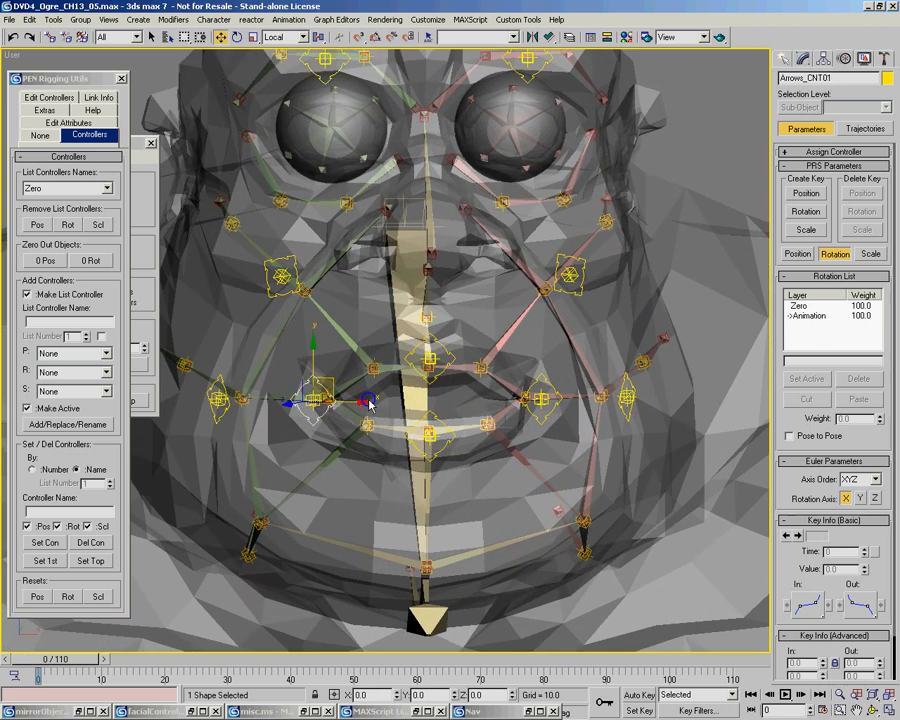
right_click(364, 392)
left_click(388, 429)
mouse_move(305, 393)
left_mouse_down()
mouse_move(317, 360)
mouse_move(315, 388)
left_mouse_up()
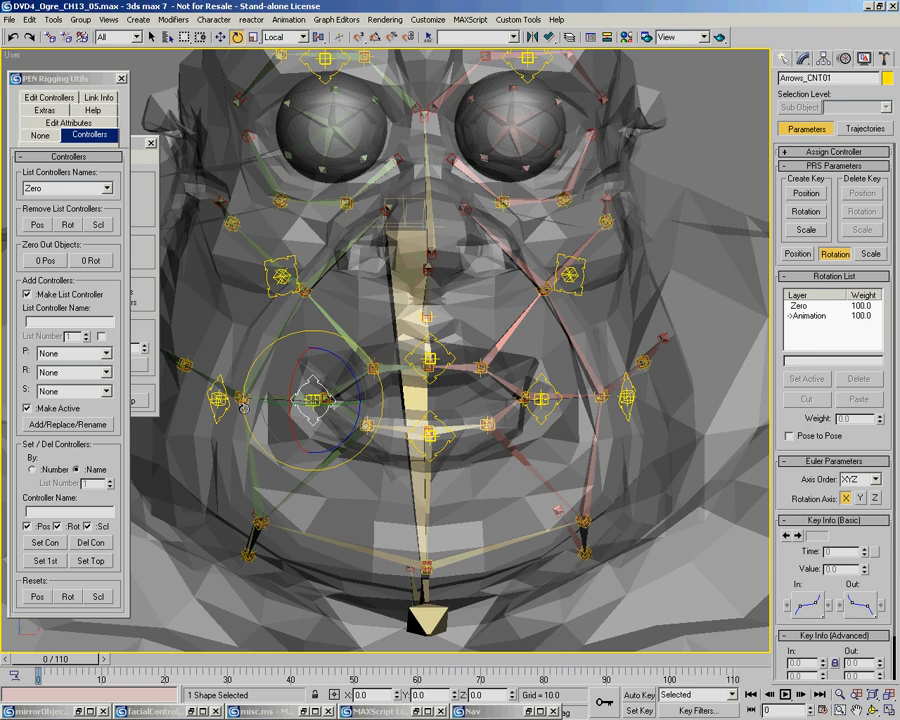
Try rotating the left mouth corner's arrow controller for comparison with the right side
middle_click_drag(460, 371, 408, 368)
key("alt+z")
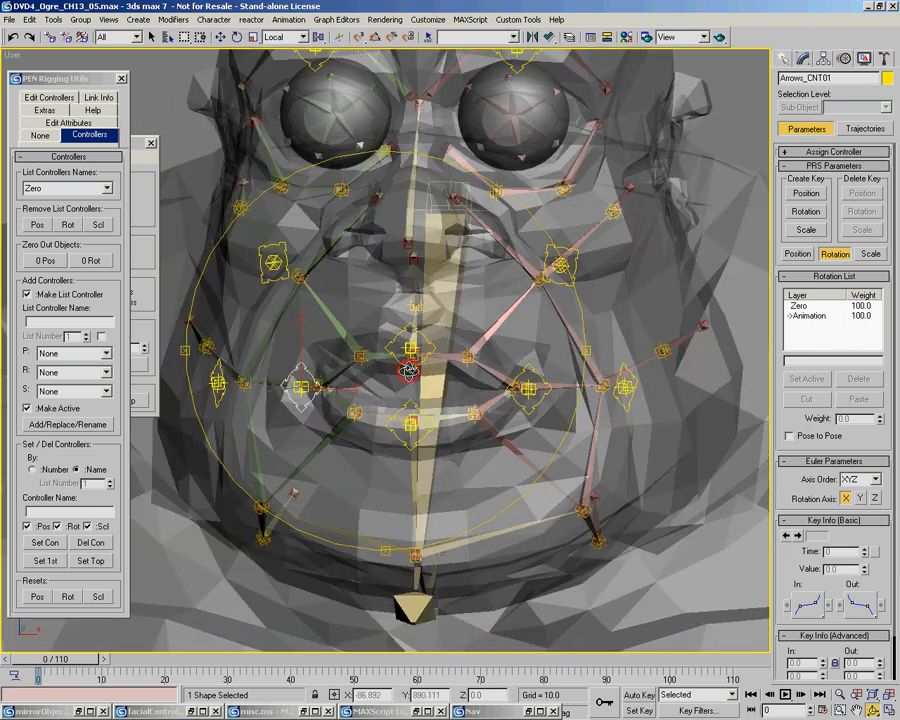
left_click_drag(392, 368, 417, 361)
key("ctrl+r")
key("ctrl+p")
right_click(659, 363)
left_click(590, 380)
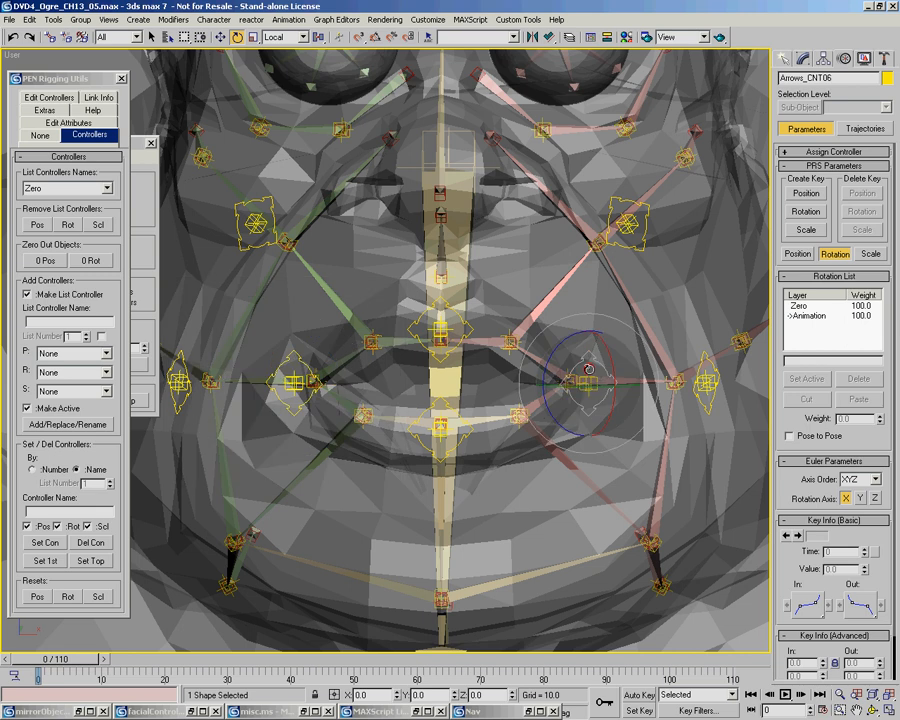
left_click_drag(584, 387, 585, 390)
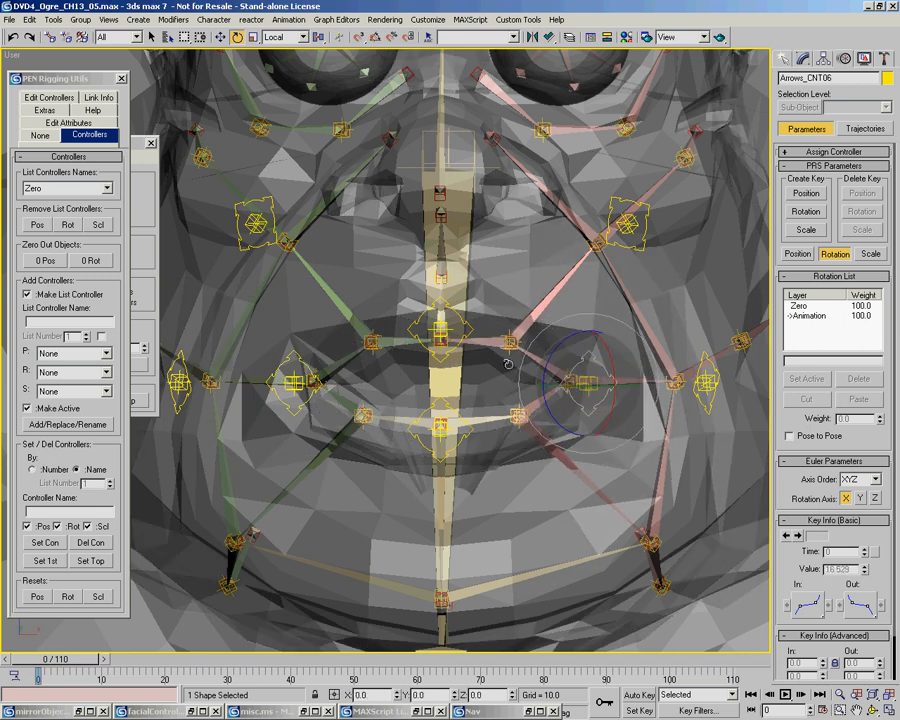
Try rotating the arrow controller in front of the upper lip and undo the change
key("ctrl+r")
left_click_drag(434, 358, 481, 351)
key("alt+z")
right_click(467, 297)
left_click(483, 285)
key("ctrl+z")
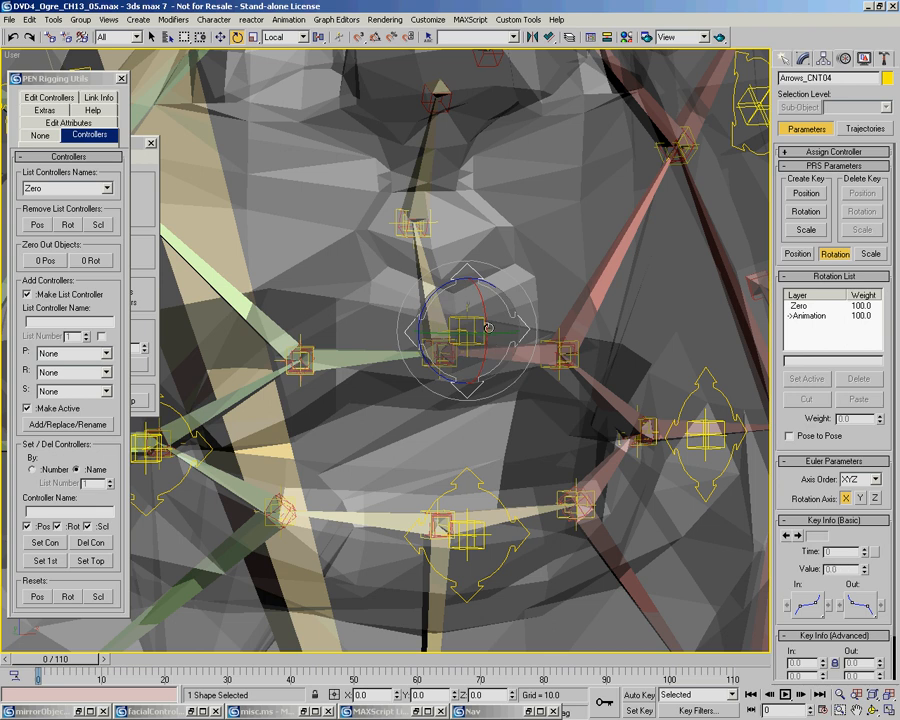
Examine the right upper-lip bone, its surrounding point helpers and its LookAt constraint's target and upnode settings
middle_click_drag(491, 336, 475, 289)
middle_click_drag(431, 328, 430, 327, "alt")
middle_click_drag(410, 278, 385, 248, "ctrl+alt")
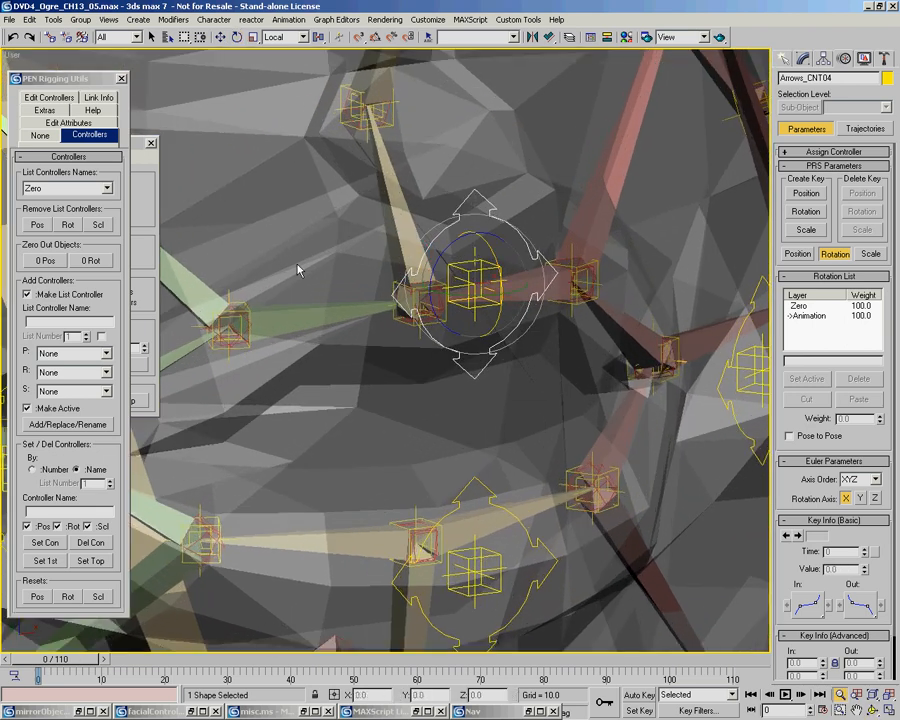
left_click(284, 311)
middle_click_drag(422, 335, 338, 390)
middle_click_drag(350, 405, 365, 358, "ctrl+alt")
middle_click_drag(365, 358, 418, 321)
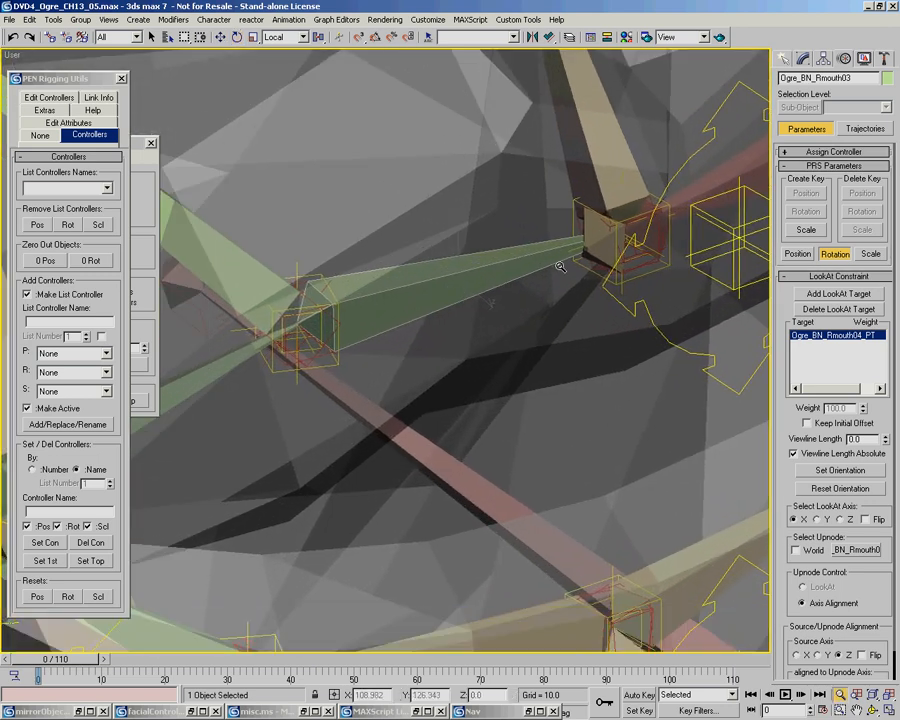
middle_click_drag(510, 276, 587, 290, "alt")
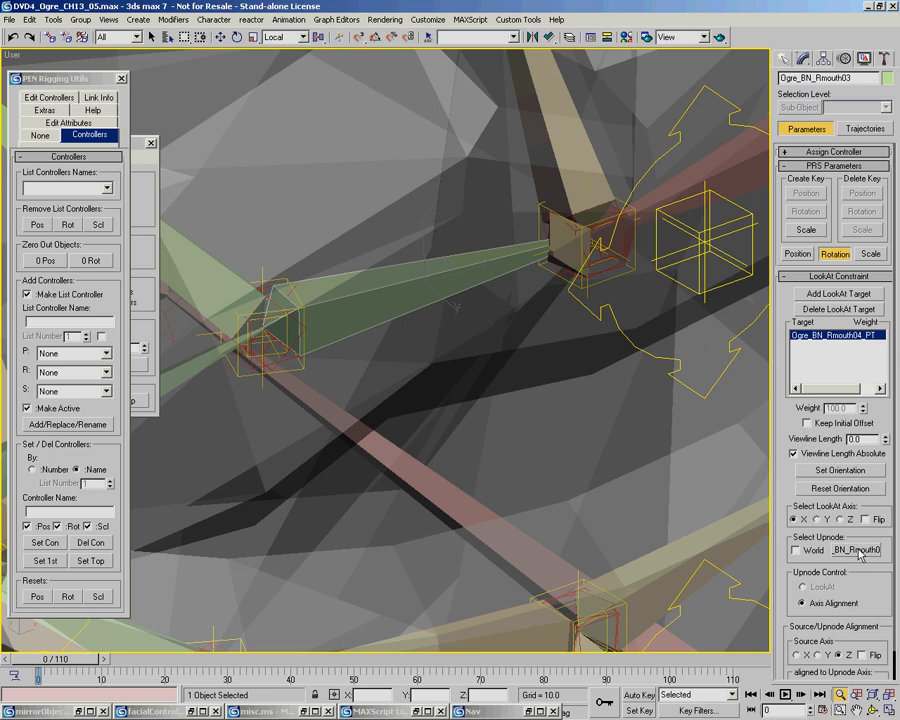
middle_click_drag(383, 392, 345, 318, "ctrl+alt")
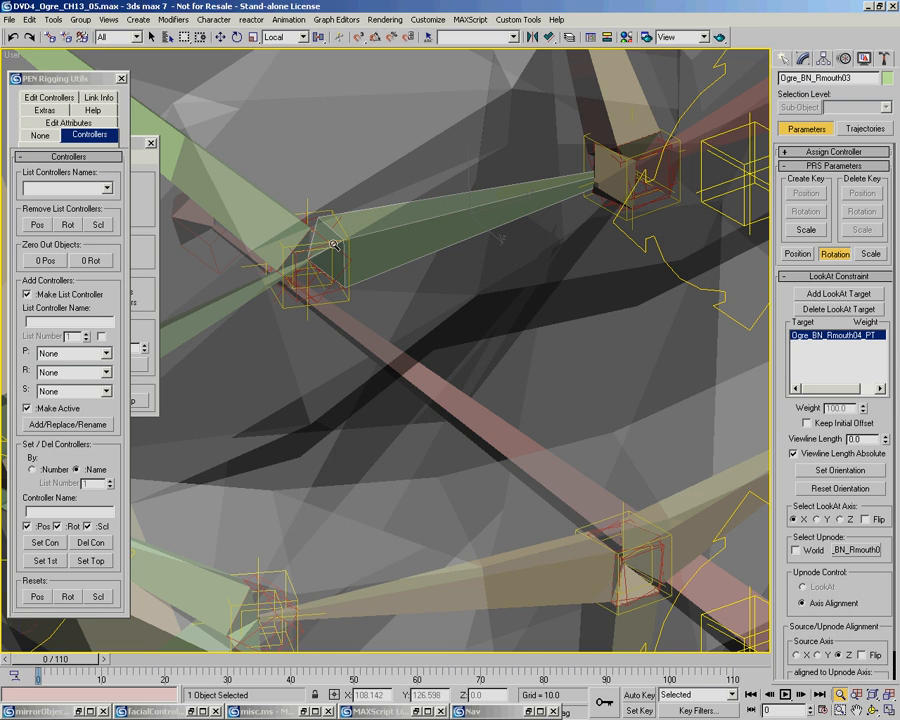
middle_click_drag(580, 240, 475, 293)
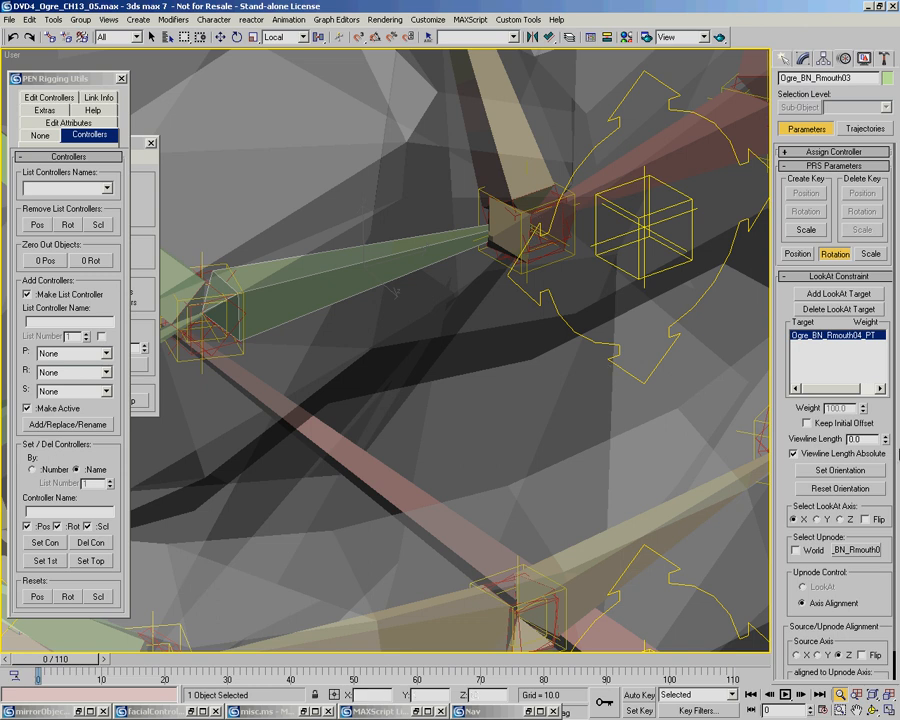
left_click_drag(548, 318, 509, 255)
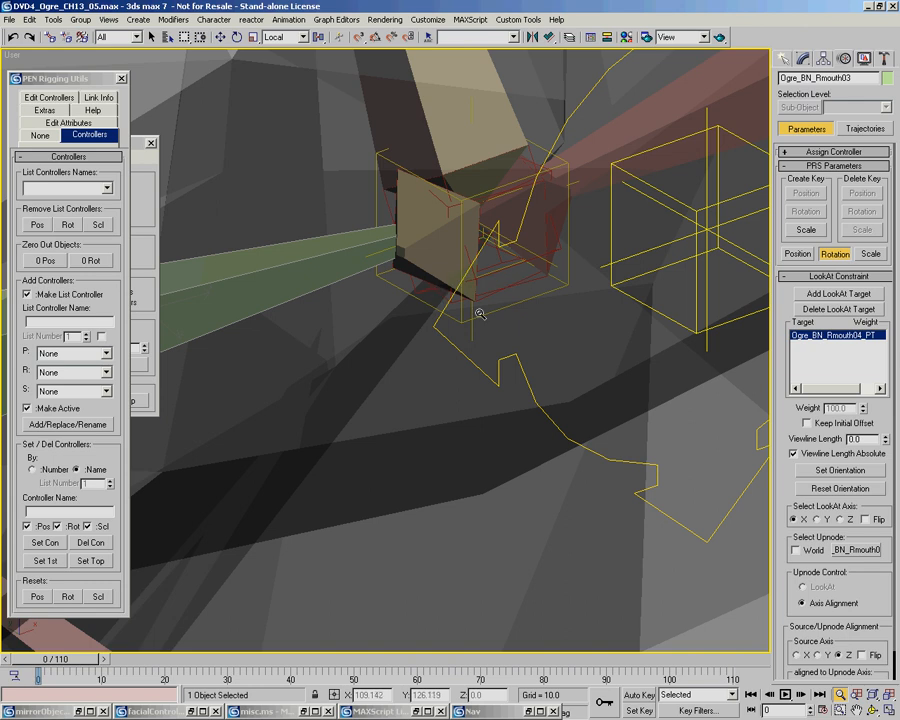
Try rotating the upper lip's arrow controller while watching how the attached mouth bones twist
middle_click_drag(578, 325, 564, 241)
scroll(562, 243, "down", 6)
key("e")
left_click(553, 270)
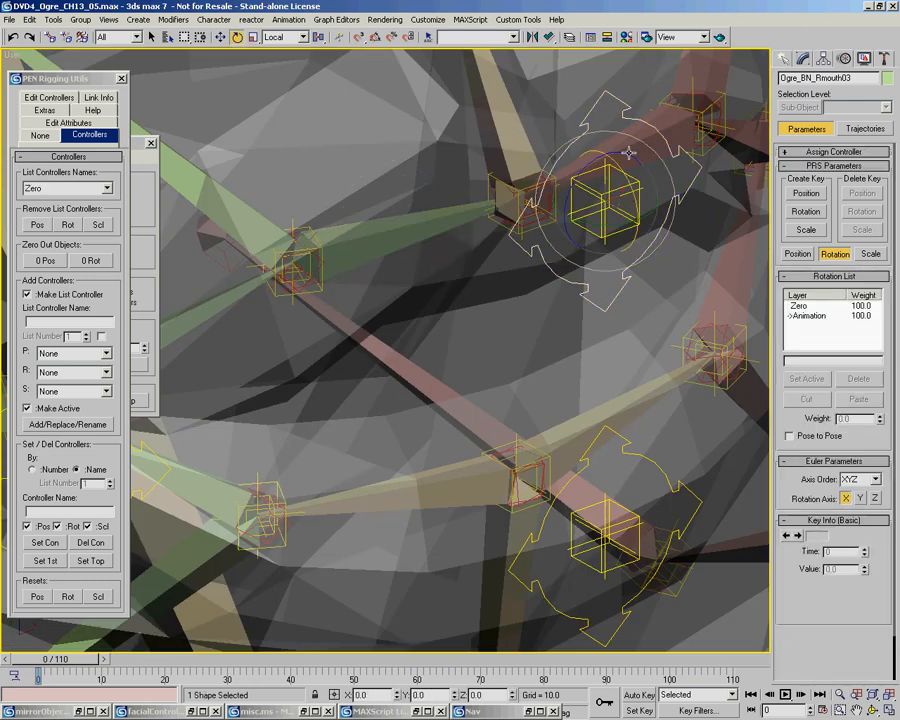
left_click_drag(619, 157, 580, 360)
Try rotating the lower lip's arrow controller and cancel the change
middle_click_drag(580, 360, 516, 323)
left_click(553, 321)
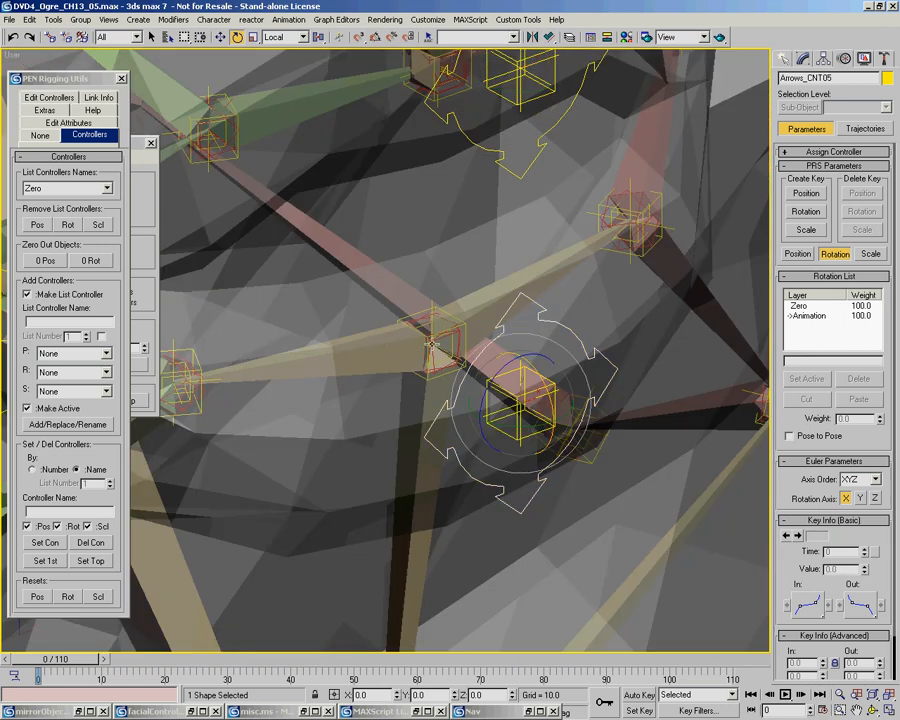
left_click_drag(449, 329, 530, 390)
right_click(530, 390)
Try rotating the lower and upper lip arrow controllers while viewing the mouth from the side
scroll(490, 333, "down", 4)
middle_click_drag(464, 343, 546, 298, "alt")
left_click_drag(562, 314, 465, 339)
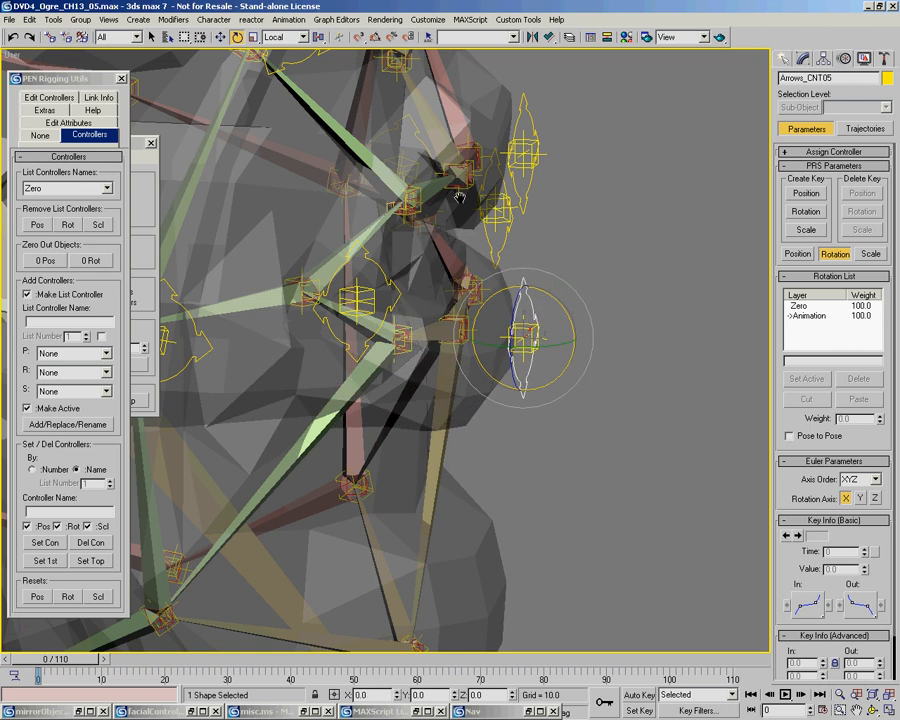
middle_click_drag(478, 162, 513, 228)
left_click(508, 200)
left_click_drag(532, 187, 530, 188)
right_click(530, 188)
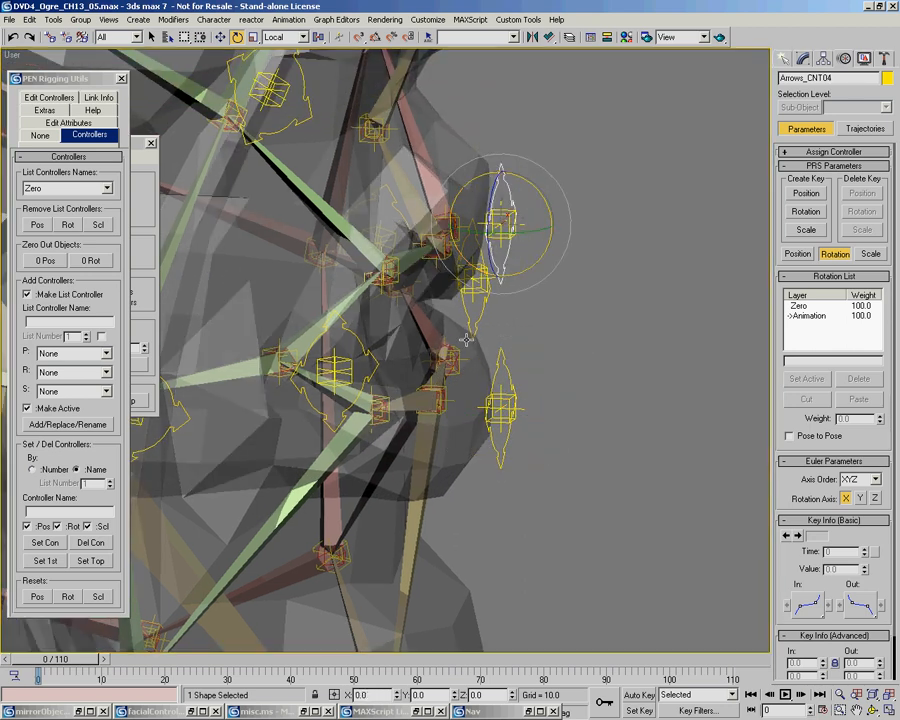
Try moving the upper lip's and the lower lip's arrow controllers while viewing the face from the front
middle_click_drag(442, 355, 488, 321)
scroll(488, 321, "down", 3)
middle_click_drag(424, 316, 438, 364, "alt")
middle_click_drag(530, 303, 490, 316)
middle_click_drag(369, 316, 418, 344)
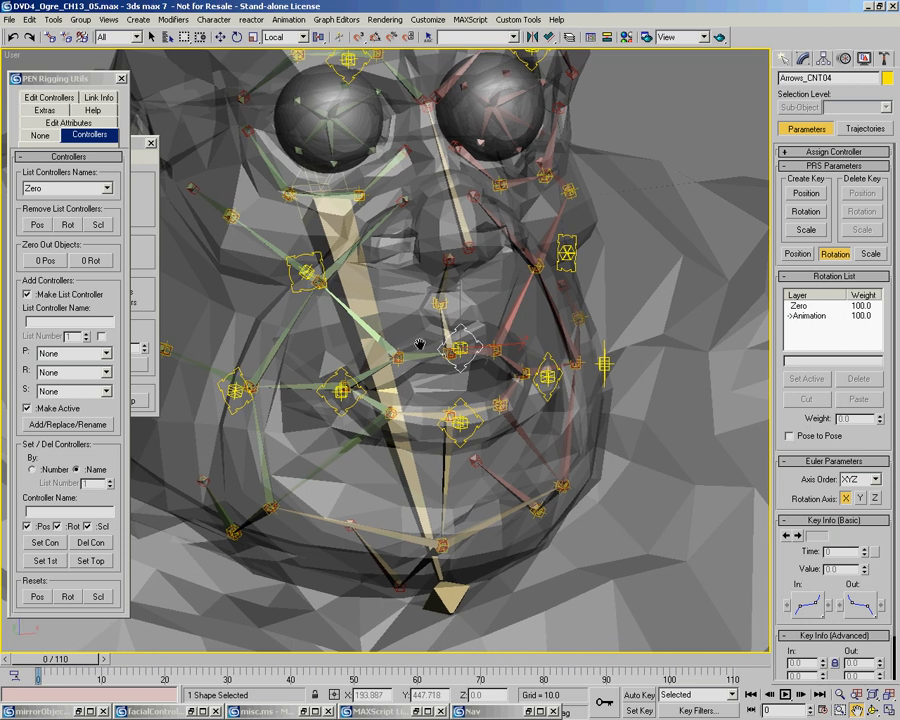
middle_click_drag(478, 353, 383, 355, "alt")
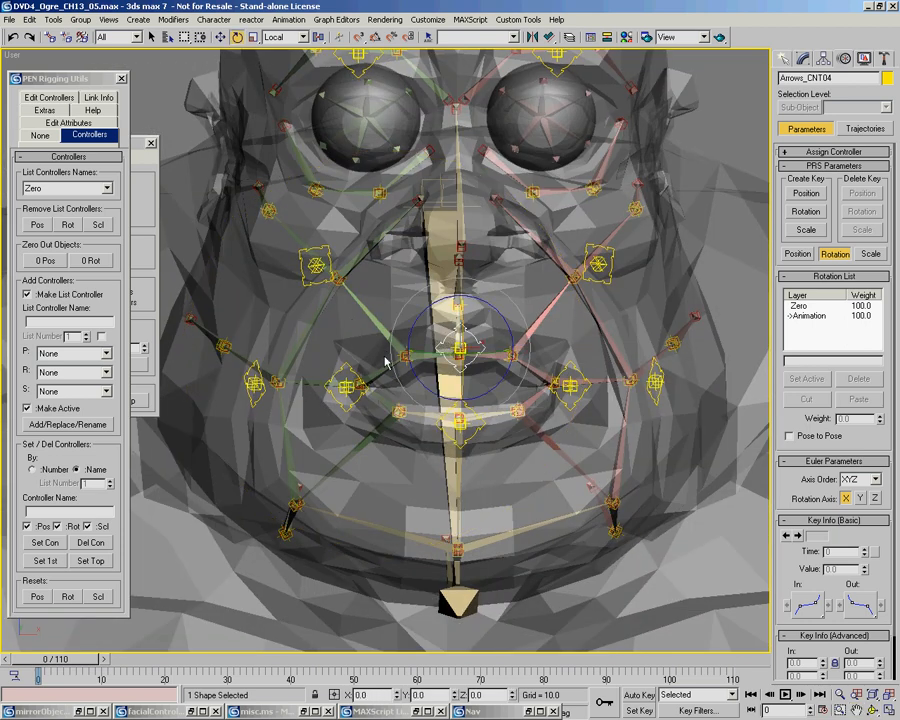
right_click(462, 347)
left_click(500, 366)
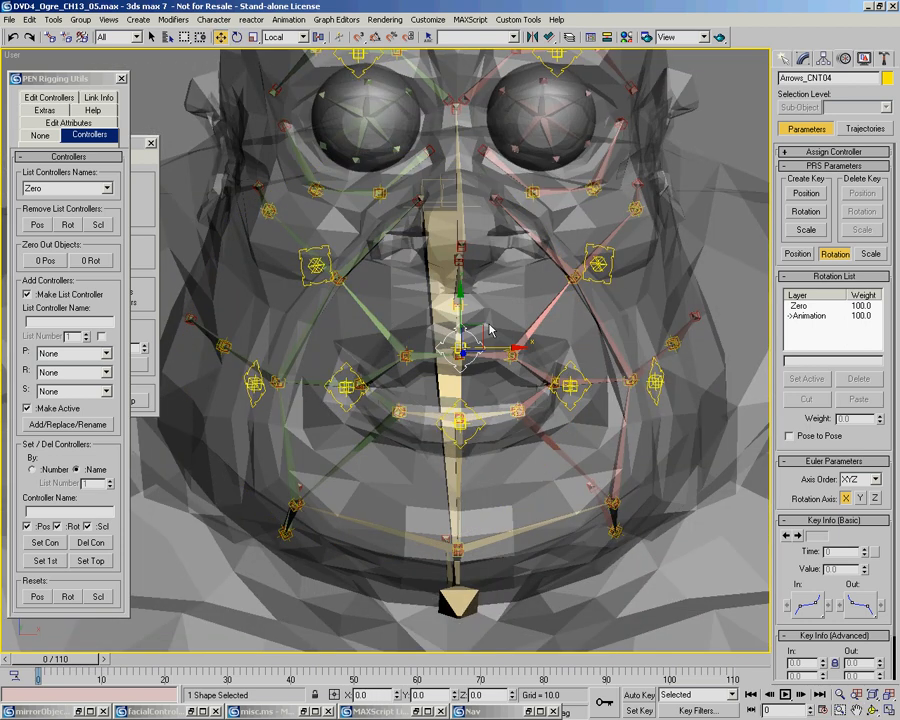
left_click_drag(483, 325, 456, 292)
right_click(456, 292)
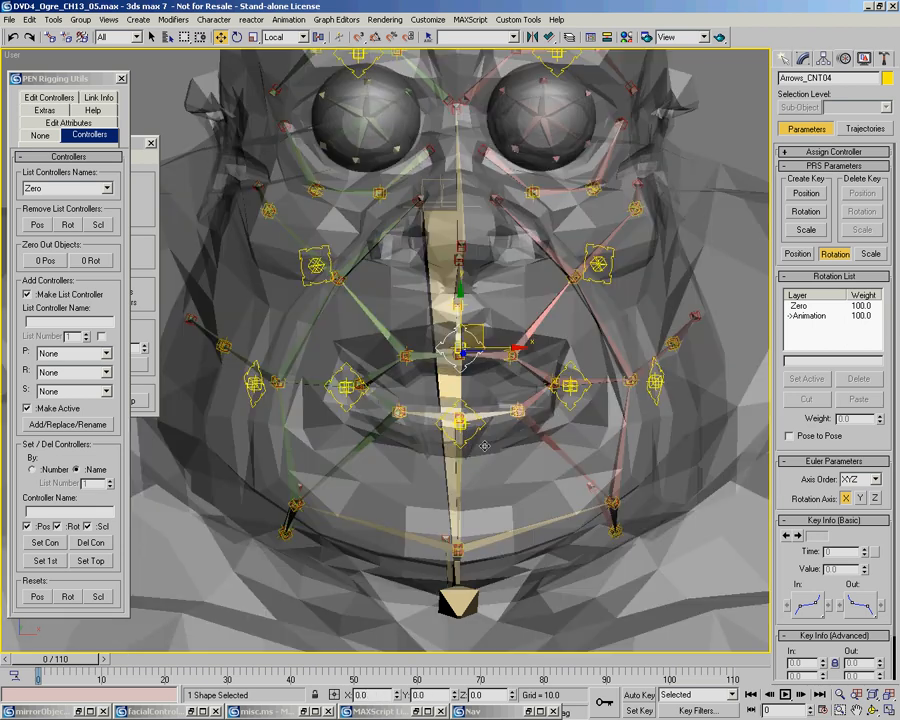
left_click(462, 421)
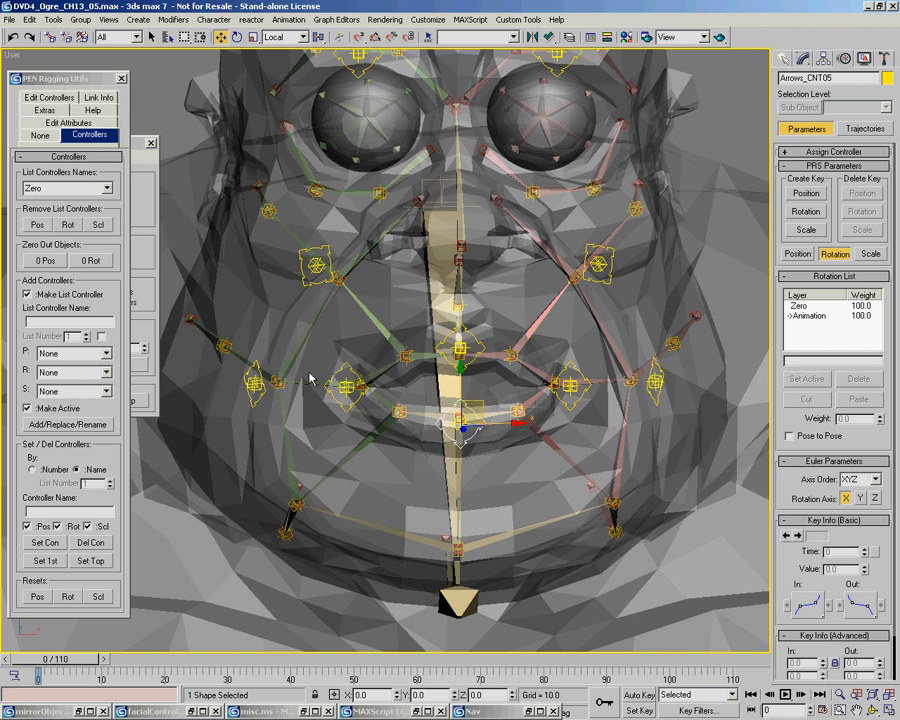
mouse_move(482, 400)
left_mouse_down()
mouse_move(498, 372)
mouse_move(484, 405)
left_mouse_up()
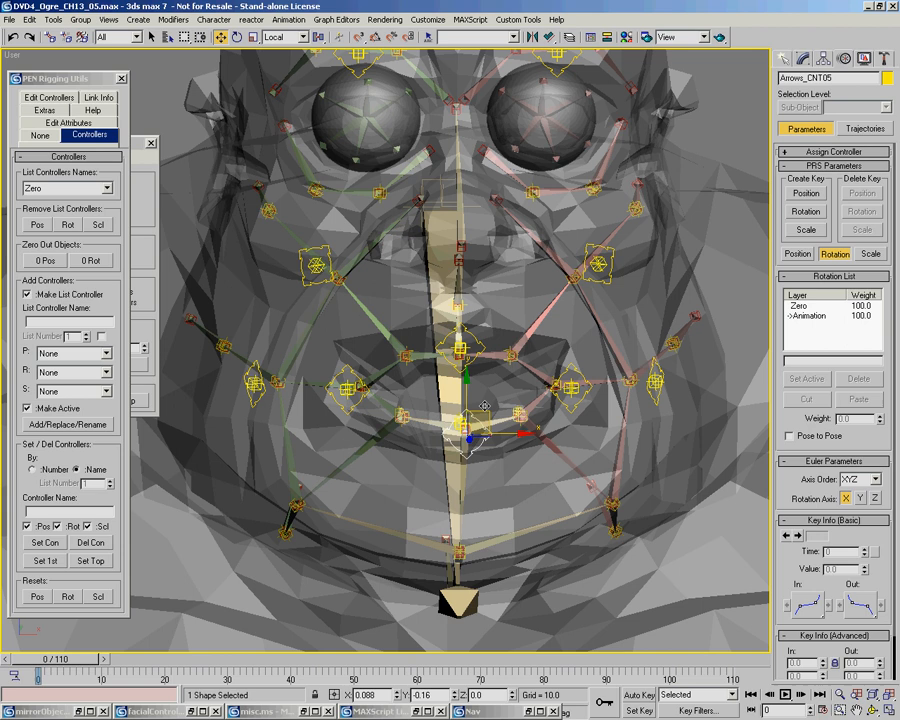
Inspect the position controller lists of the right mouth corner's arrow controller, its group helper and the adjacent bone's point helper
left_click(347, 384)
scroll(357, 377, "up", 3)
scroll(357, 377, "up", 3)
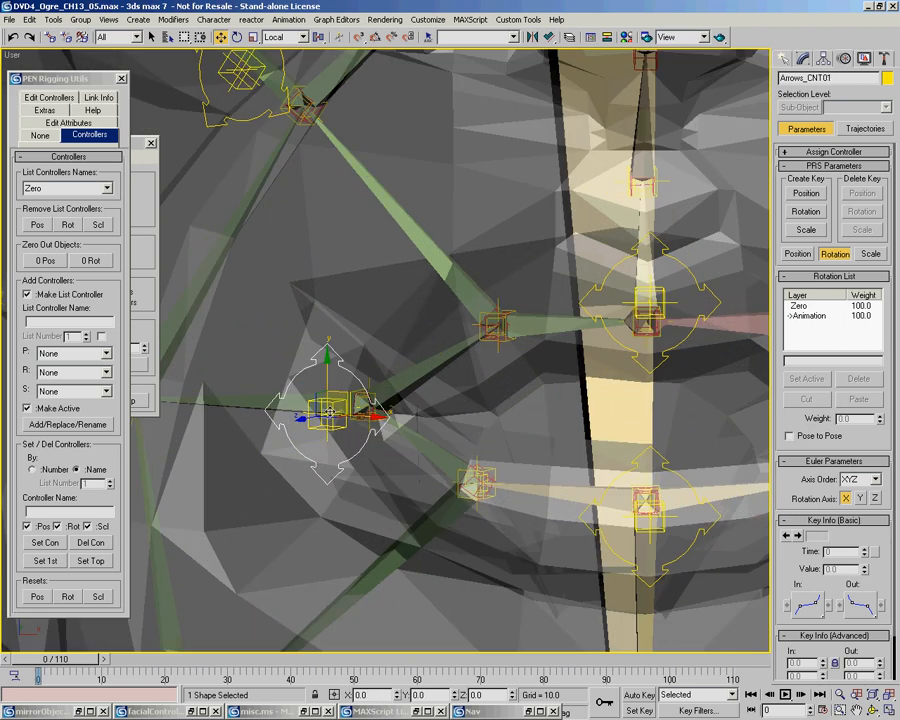
scroll(408, 404, "up", 4)
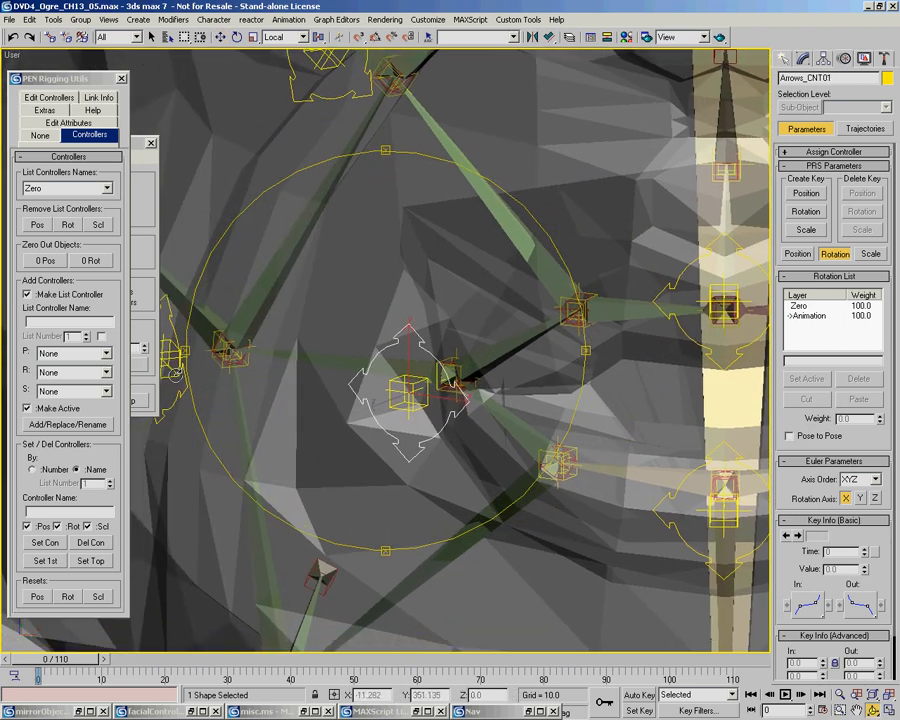
left_click(798, 254)
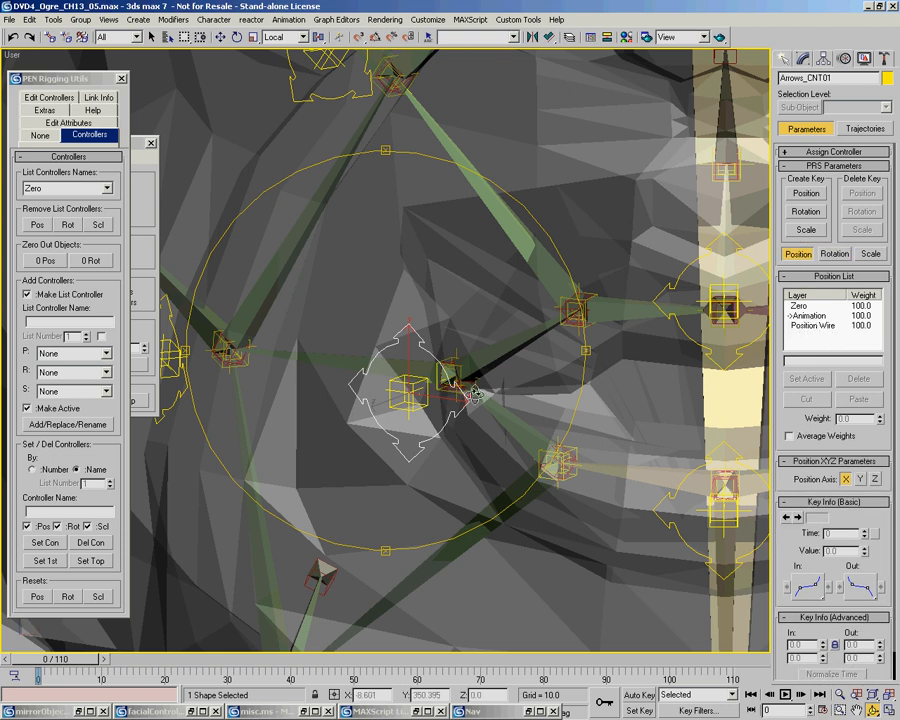
scroll(348, 382, "down", 6)
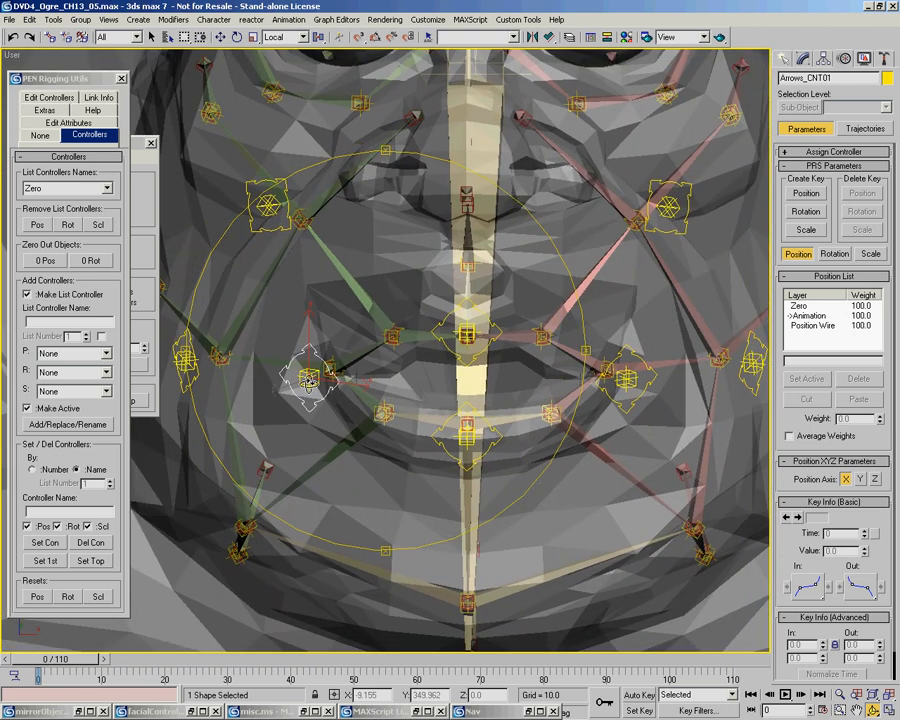
scroll(309, 380, "up", 3)
right_click(318, 388)
left_click(318, 386)
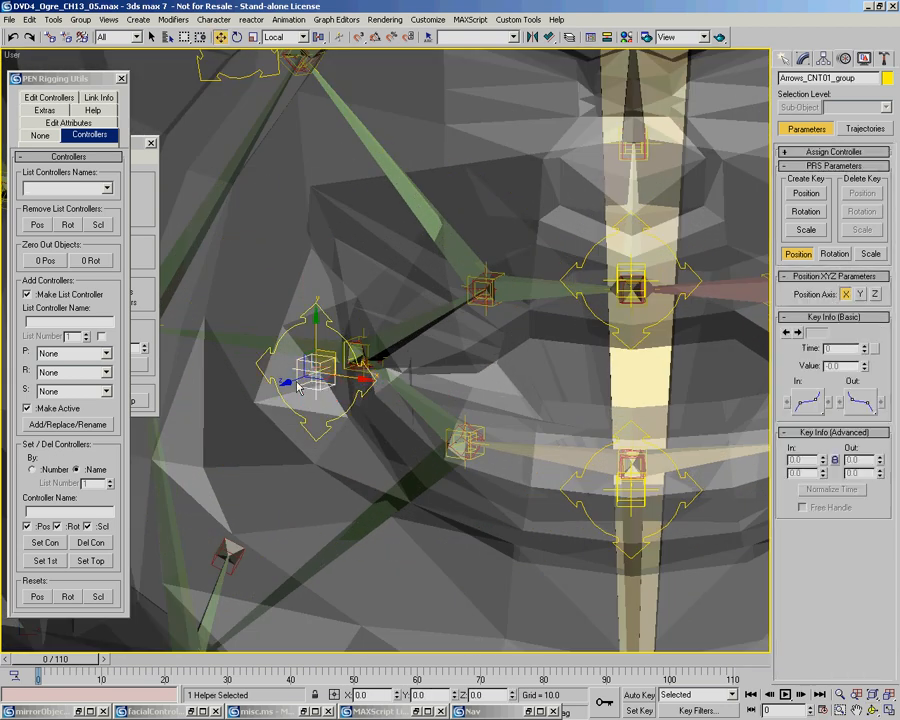
left_click(353, 352)
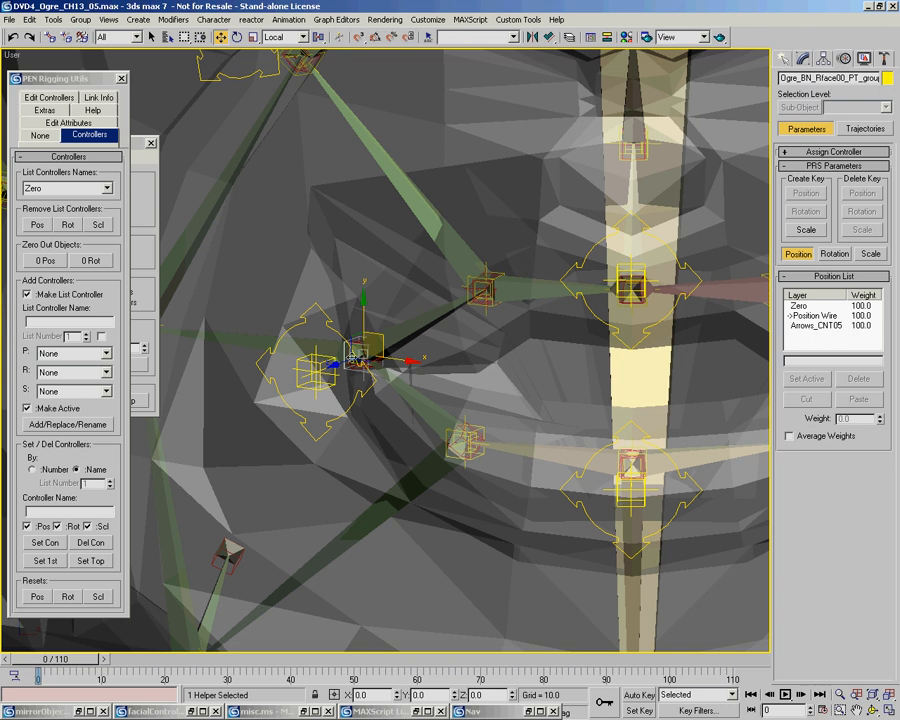
scroll(412, 372, "down", 6)
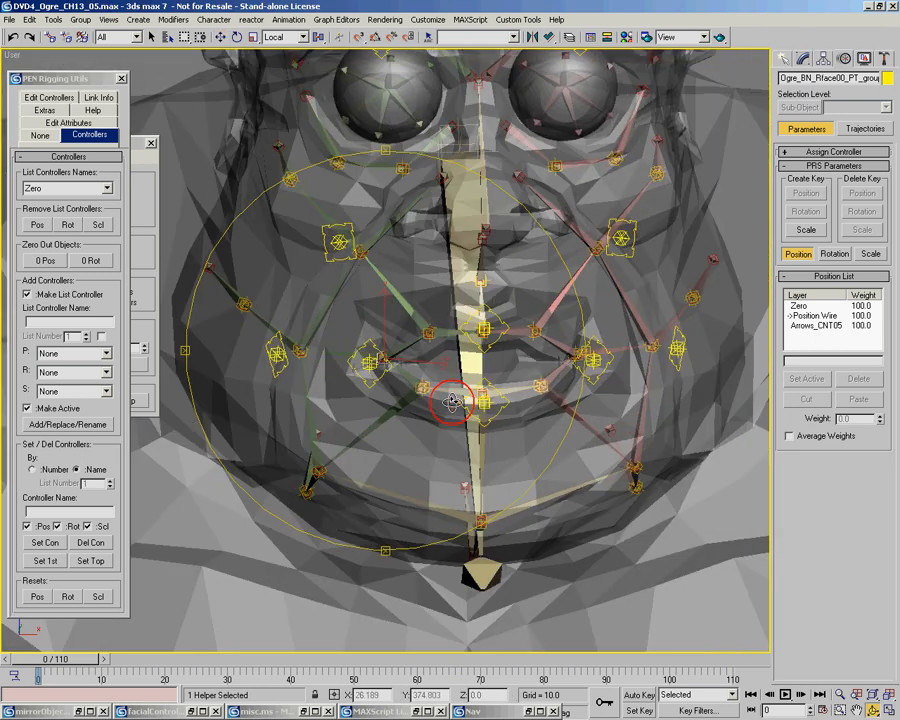
Try small moves of the lower lip's and the upper lip's arrow controllers, cancelling each one
left_click(495, 410)
mouse_move(500, 400)
left_mouse_down()
mouse_move(476, 404)
mouse_move(508, 410)
left_mouse_up()
right_click(508, 410)
left_click(495, 317)
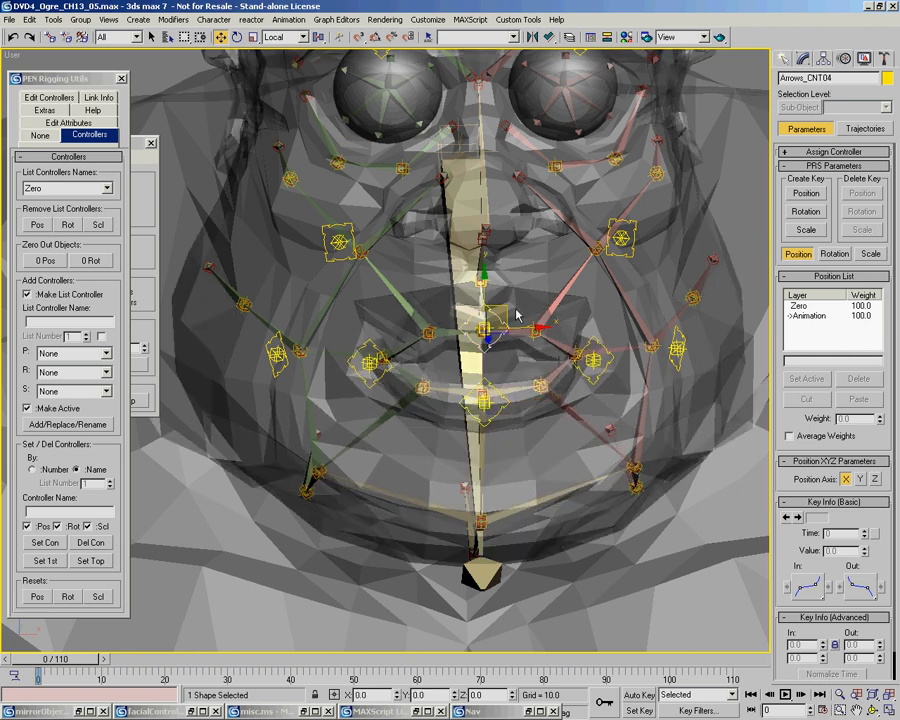
mouse_move(505, 306)
left_mouse_down()
mouse_move(507, 292)
mouse_move(502, 302)
left_mouse_up()
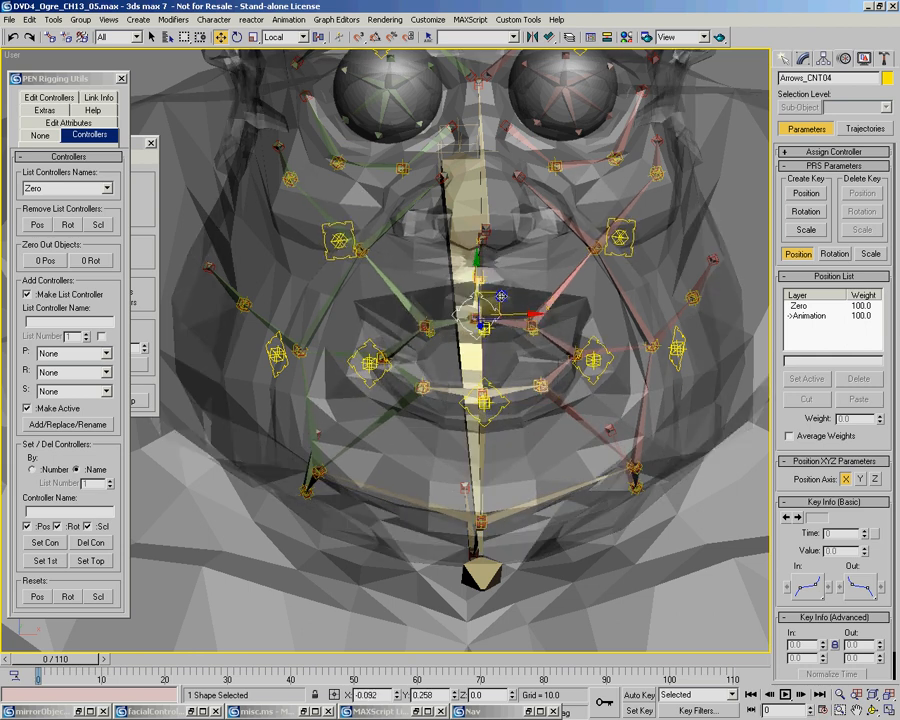
right_click(502, 302)
Try moving the right cheek's upper arrow controller and the outer arrow controller beside the right mouth corner
left_click(276, 357)
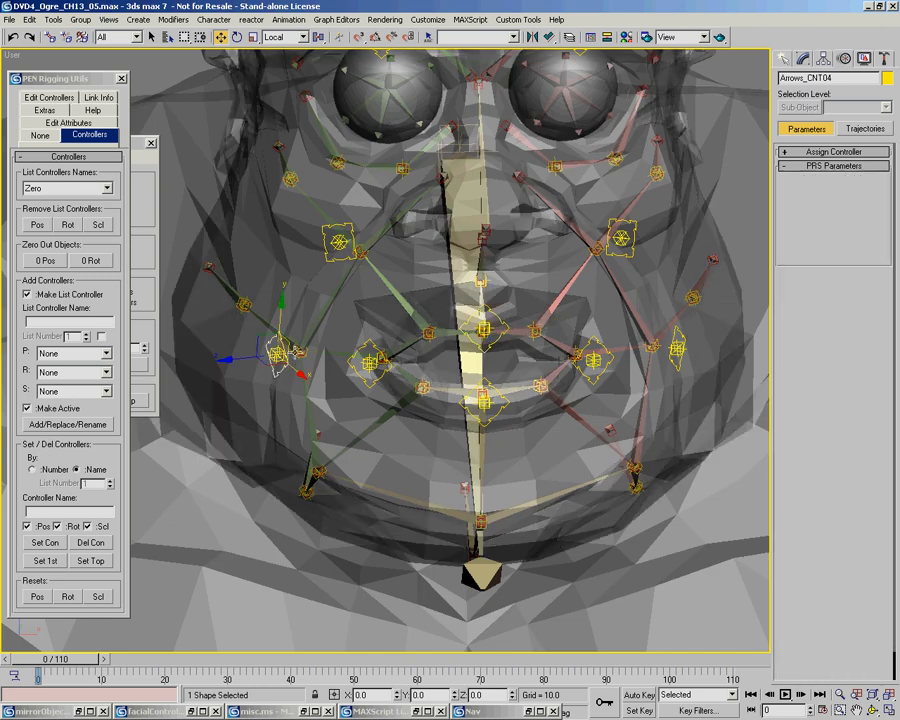
middle_click_drag(310, 354, 397, 318, "alt")
left_click(336, 252)
mouse_move(400, 264)
left_mouse_down()
mouse_move(390, 244)
mouse_move(376, 266)
mouse_move(405, 258)
left_mouse_up()
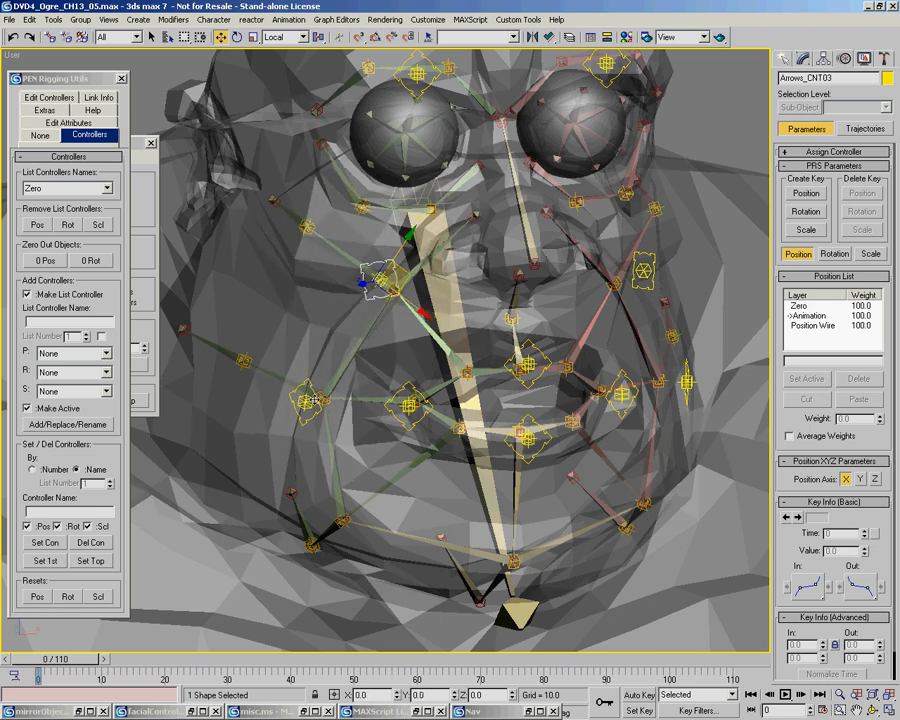
middle_click_drag(436, 400, 411, 383)
left_click(261, 388)
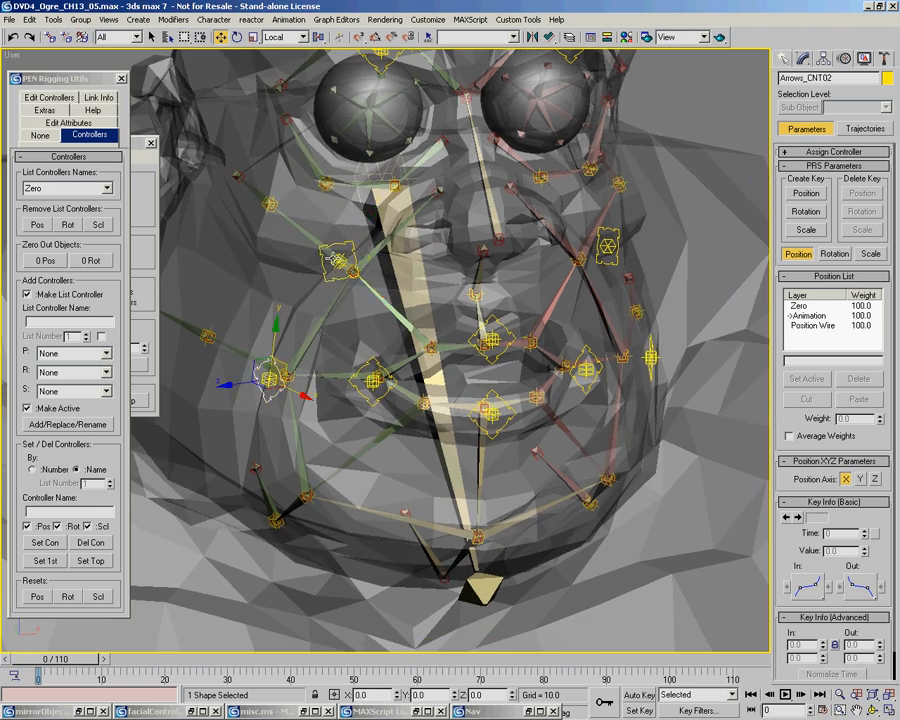
left_click_drag(287, 364, 304, 349)
Try moving the left cheek's outer arrow controller, cancel the move and show the modifier settings
middle_click_drag(402, 338, 592, 357, "alt")
left_click(582, 366)
left_click_drag(582, 366, 616, 352)
right_click(597, 341)
left_click(799, 60)
right_click(616, 352)
Try moving the left mouth corner's arrow controller while viewing the mouth from a slight angle
left_click(477, 367)
key("ctrl+r")
left_click_drag(347, 362, 374, 363)
right_click(390, 362)
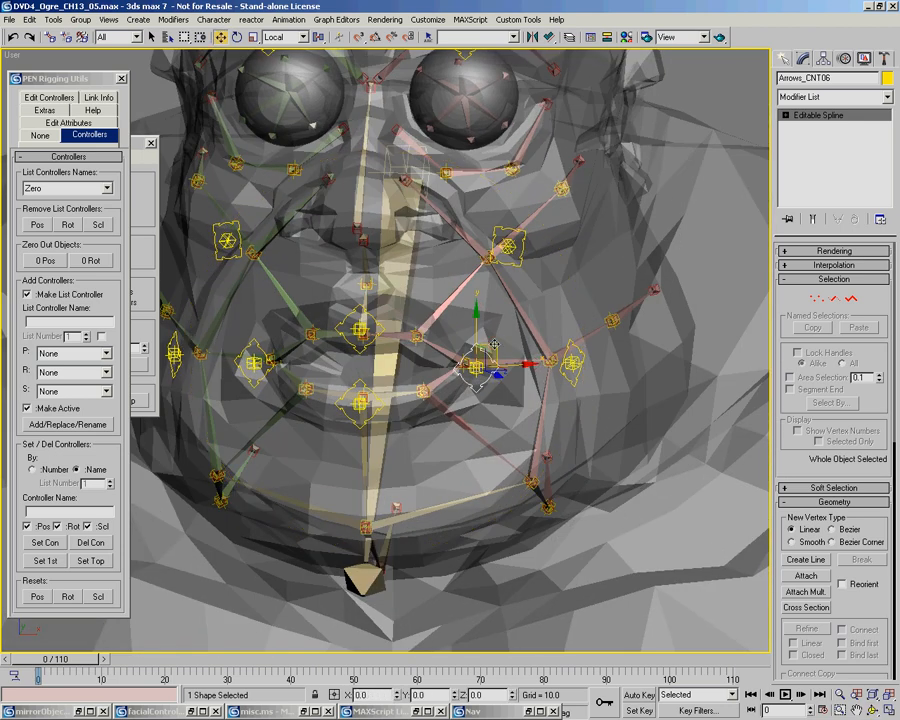
left_click_drag(494, 348, 507, 366)
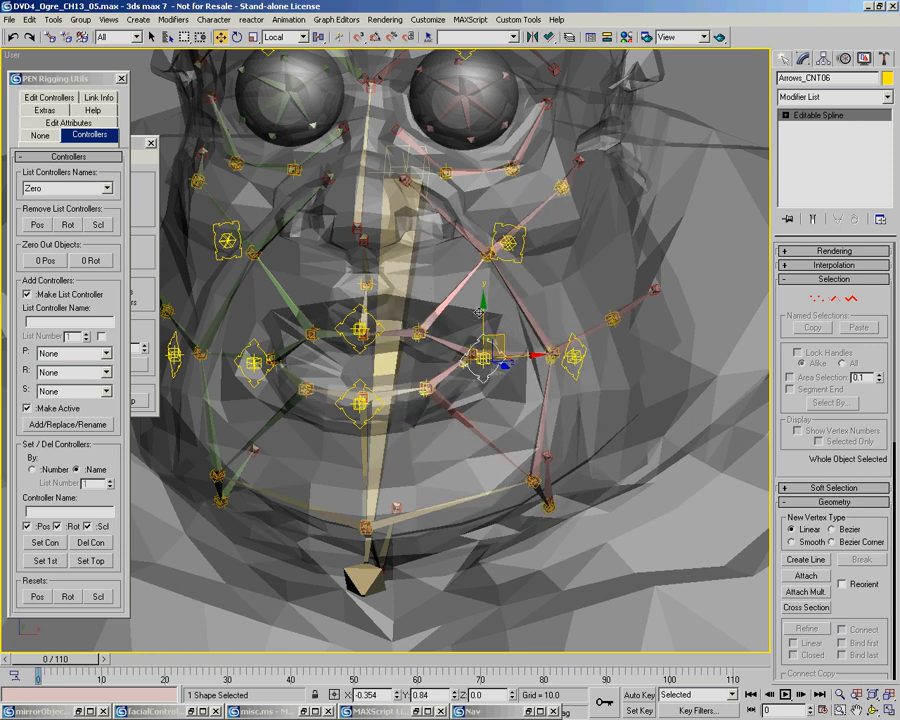
Examine the arrow controllers across the whole face, from the mouth up to the brows
middle_click_drag(453, 288, 466, 321)
key("ctrl+r")
left_click_drag(410, 422, 464, 391)
middle_click_drag(464, 391, 530, 376)
mouse_move(434, 390)
left_mouse_down()
mouse_move(444, 382)
mouse_move(420, 408)
mouse_move(430, 400)
mouse_move(443, 409)
left_mouse_up()
scroll(416, 407, "down", 3)
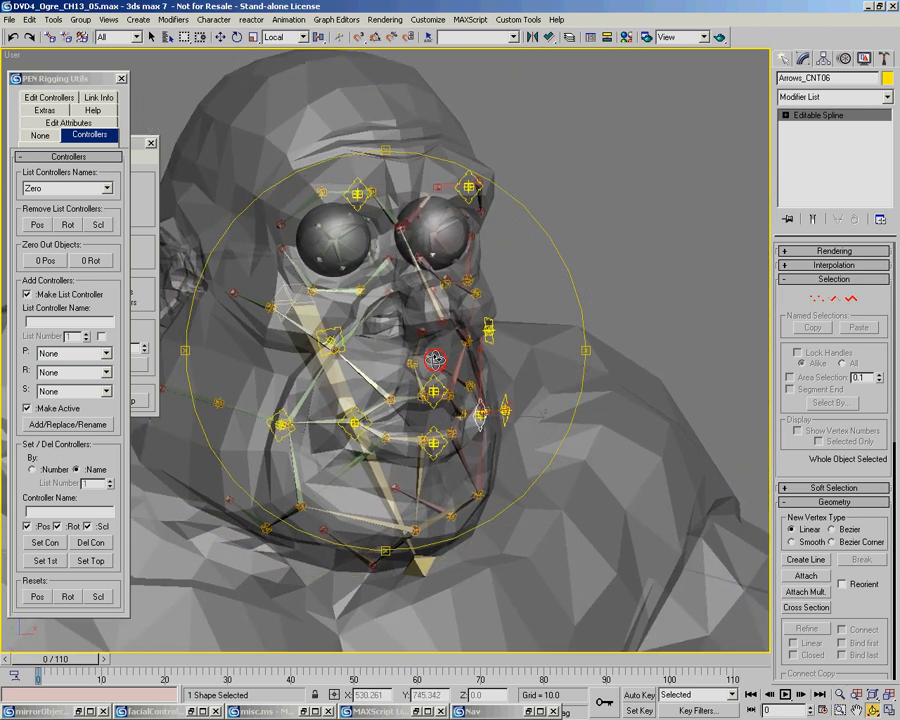
left_click_drag(435, 360, 397, 365)
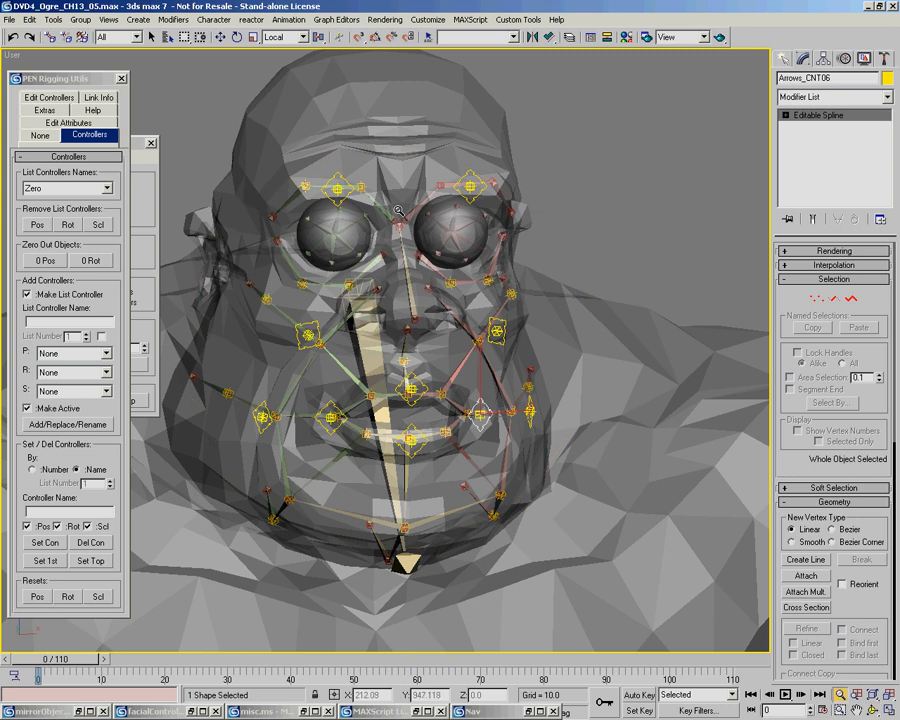
scroll(401, 216, "up", 3)
middle_click_drag(368, 260, 365, 285)
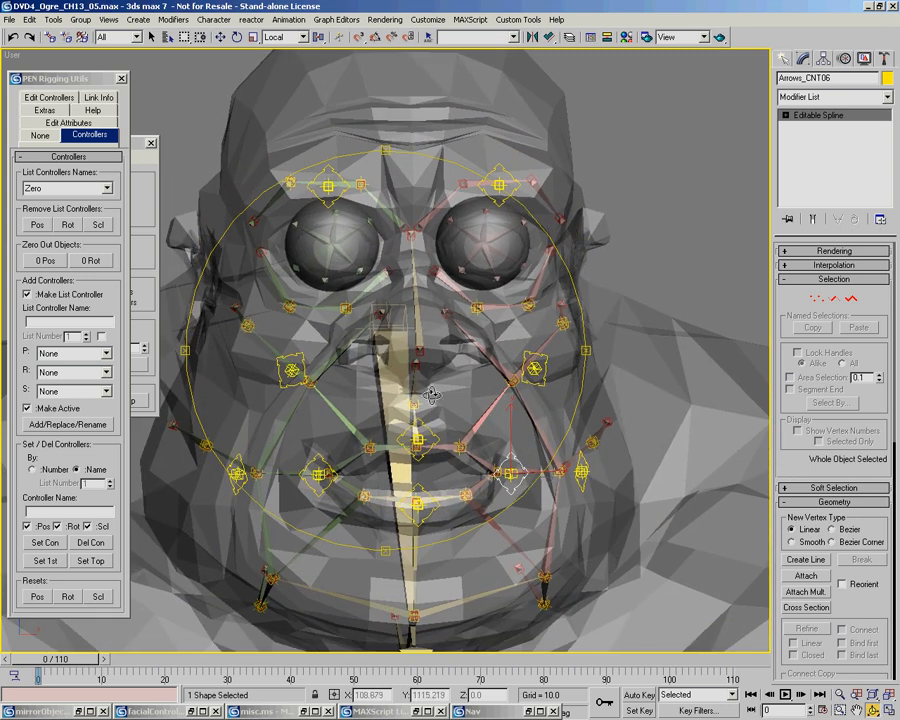
mouse_move(431, 394)
left_mouse_down()
mouse_move(392, 374)
mouse_move(441, 378)
left_mouse_up()
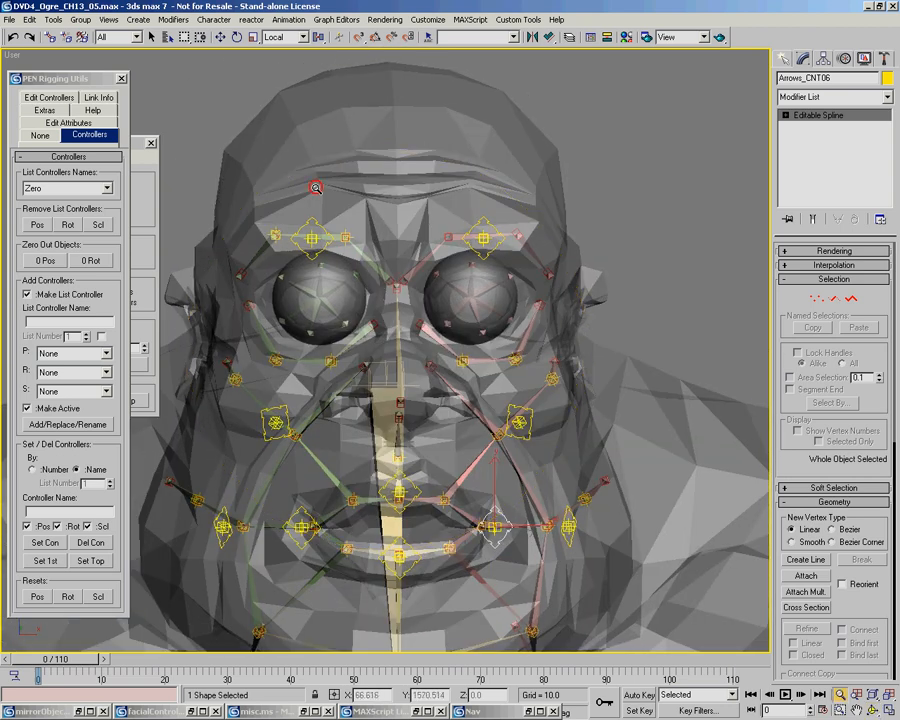
middle_click_drag(316, 188, 325, 144, "ctrl+alt")
Select the right brow's arrow controller and examine it and the brow bones from several angles
left_click(321, 243)
middle_click_drag(400, 345, 423, 275)
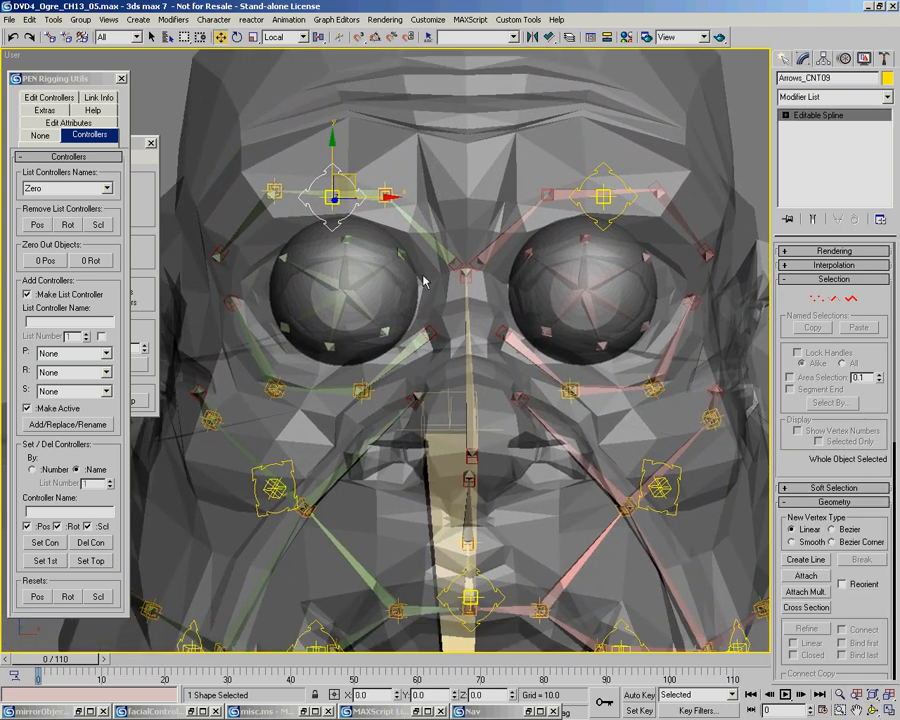
middle_click_drag(358, 266, 405, 296, "alt")
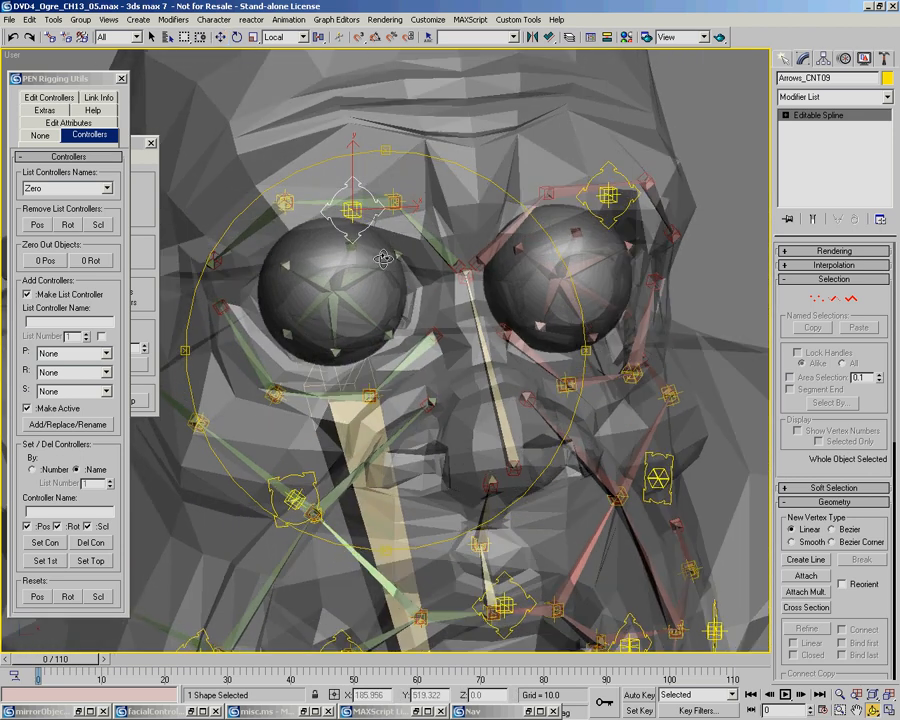
left_click(352, 216)
left_click(356, 376)
middle_click_drag(448, 398, 458, 366)
middle_click_drag(290, 345, 369, 384, "alt")
middle_click_drag(397, 235, 350, 265, "alt")
left_click(350, 308)
middle_click_drag(545, 268, 427, 270, "ctrl+alt")
left_click(425, 271)
middle_click_drag(476, 326, 395, 287)
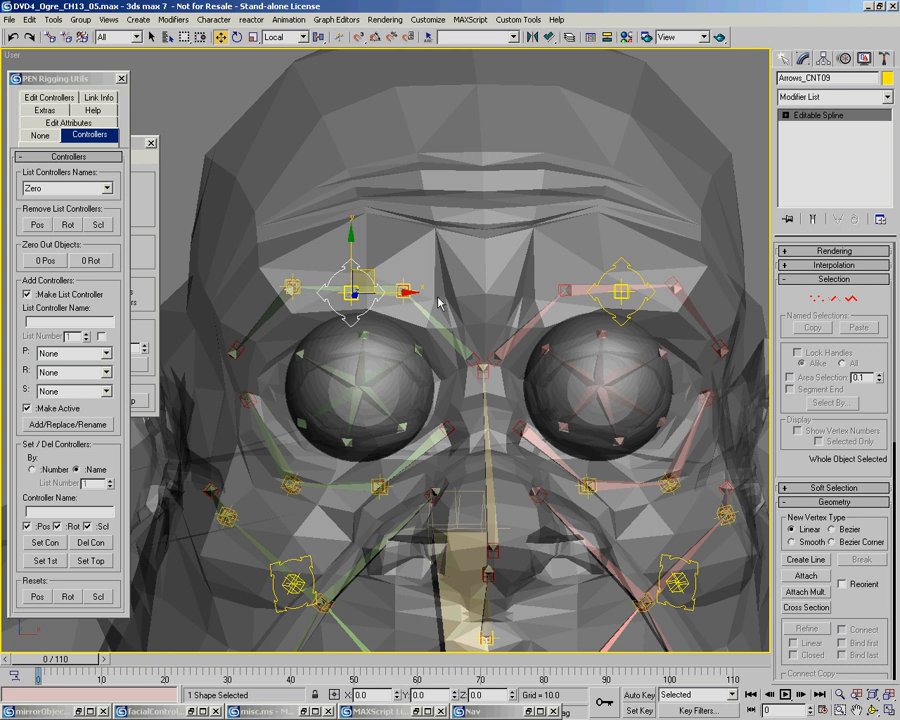
middle_click_drag(375, 291, 378, 263, "alt")
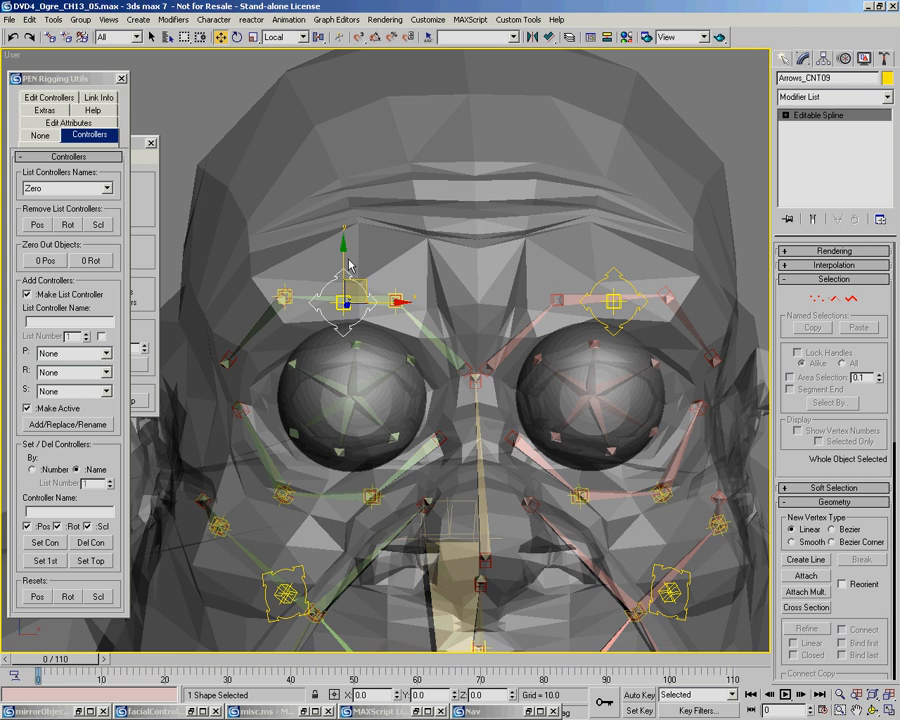
Try moving the right brow's arrow controller vertically and sideways, toggling the head's see-through display and cancelling the moves
left_click_drag(343, 268, 303, 307)
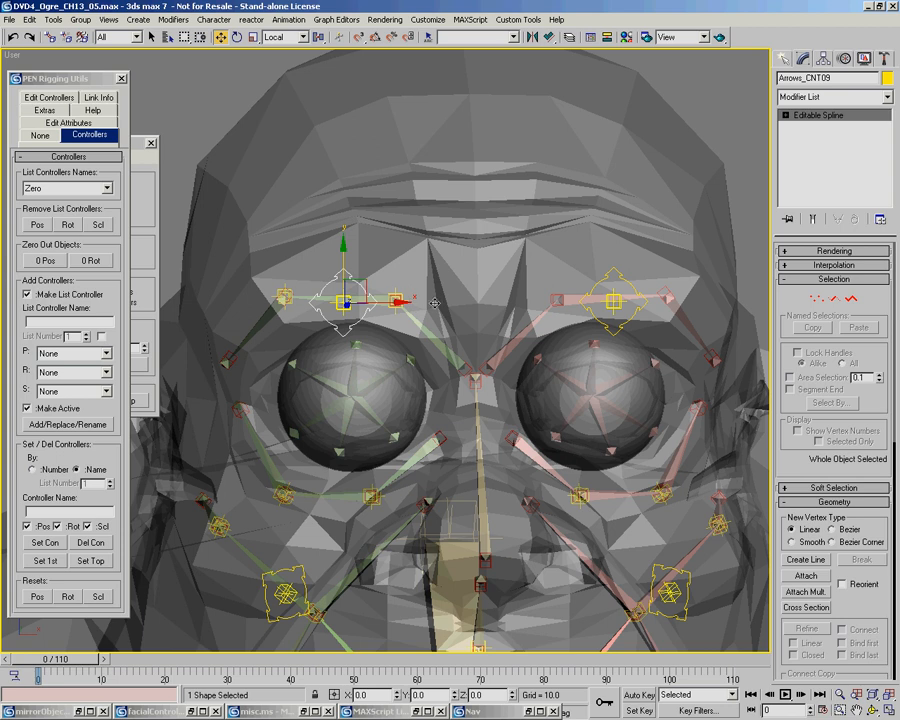
left_click_drag(345, 260, 351, 304)
right_click(352, 305)
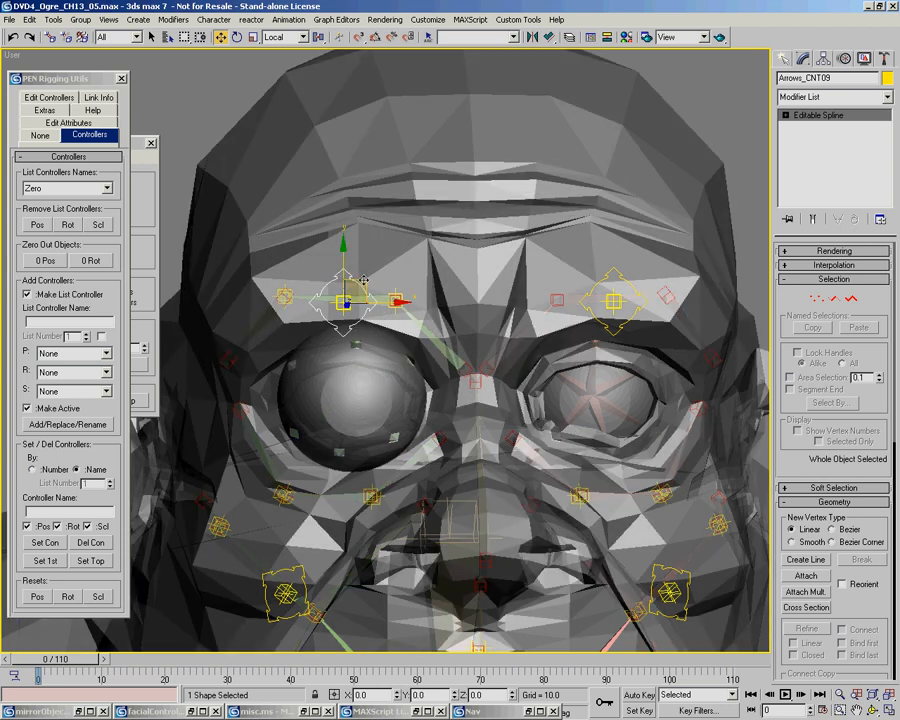
key("alt+x")
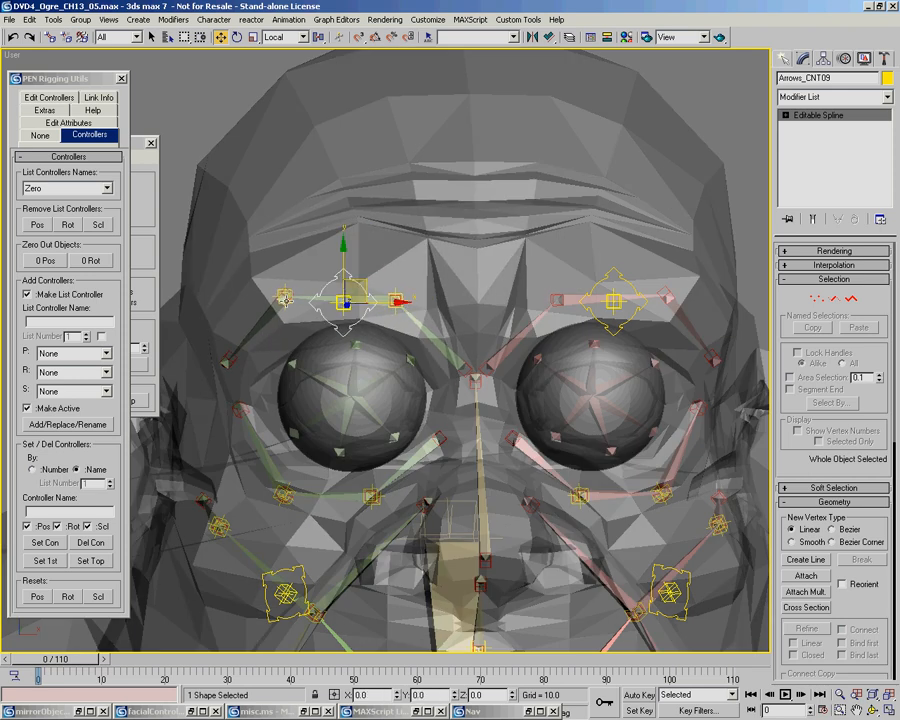
left_click_drag(376, 287, 248, 301)
right_click(248, 301)
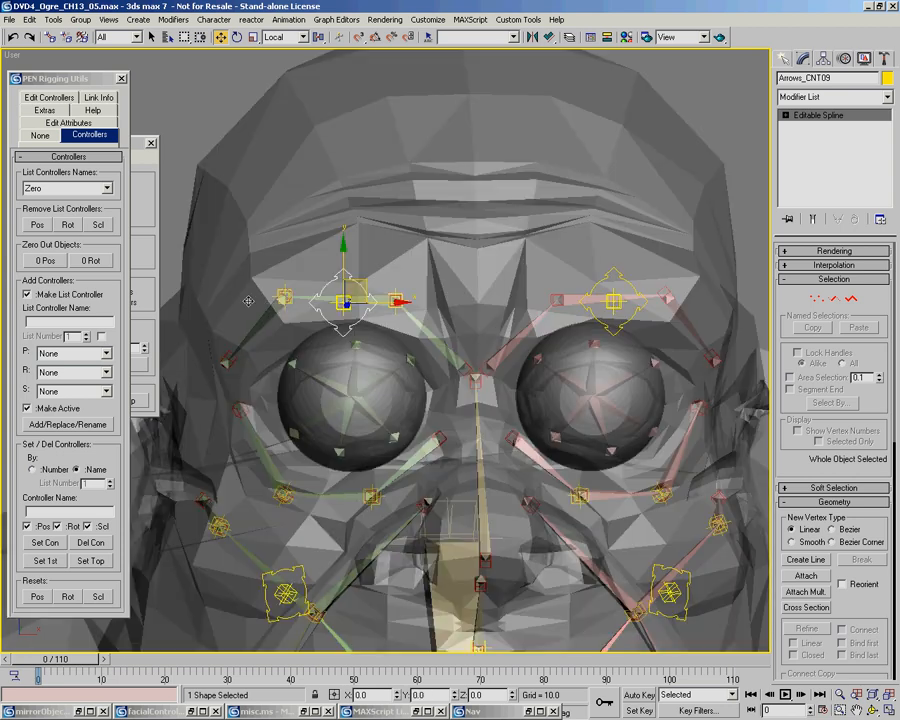
mouse_move(367, 279)
left_mouse_down()
mouse_move(330, 281)
mouse_move(388, 276)
mouse_move(415, 285)
mouse_move(412, 269)
mouse_move(373, 275)
left_mouse_up()
right_click(373, 275)
Try moving the right brow's arrow controller into raised and lowered poses toward the inner and outer brow, and cancel
left_click_drag(366, 276, 360, 241)
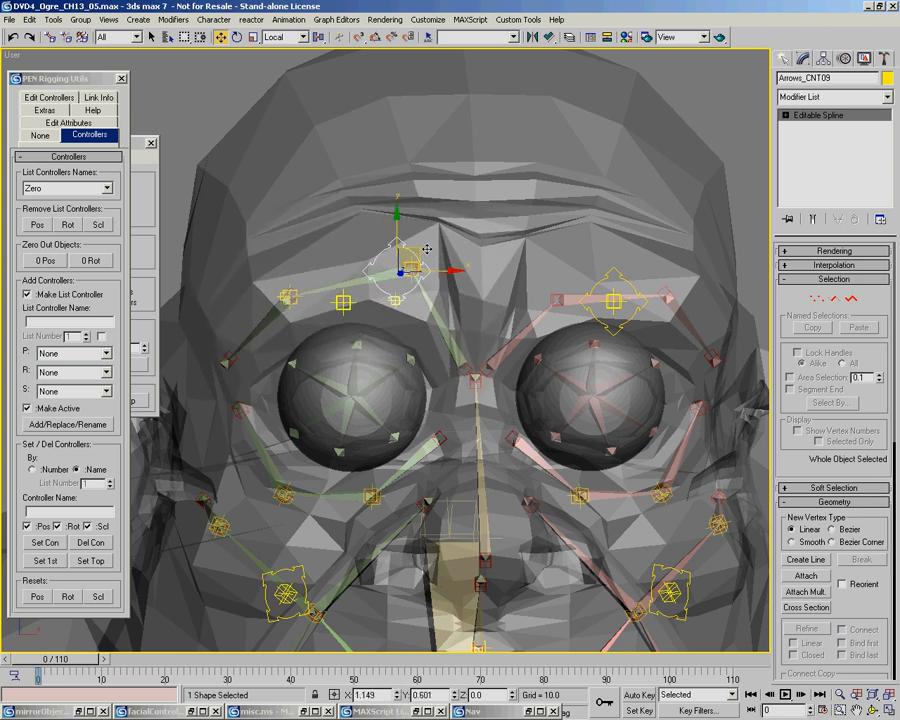
left_click_drag(430, 248, 383, 249)
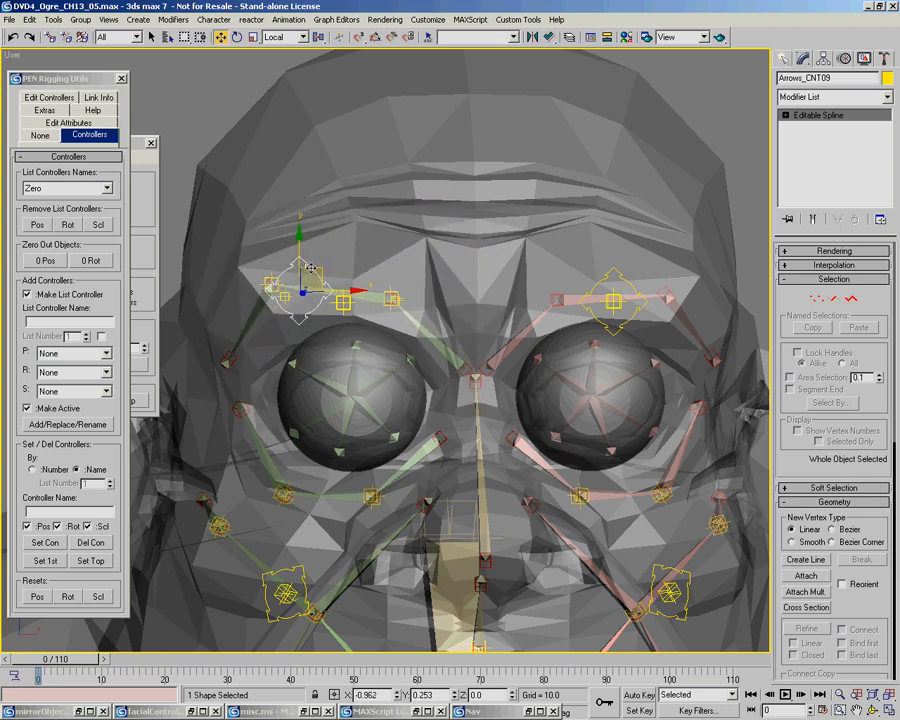
left_click_drag(280, 260, 401, 313)
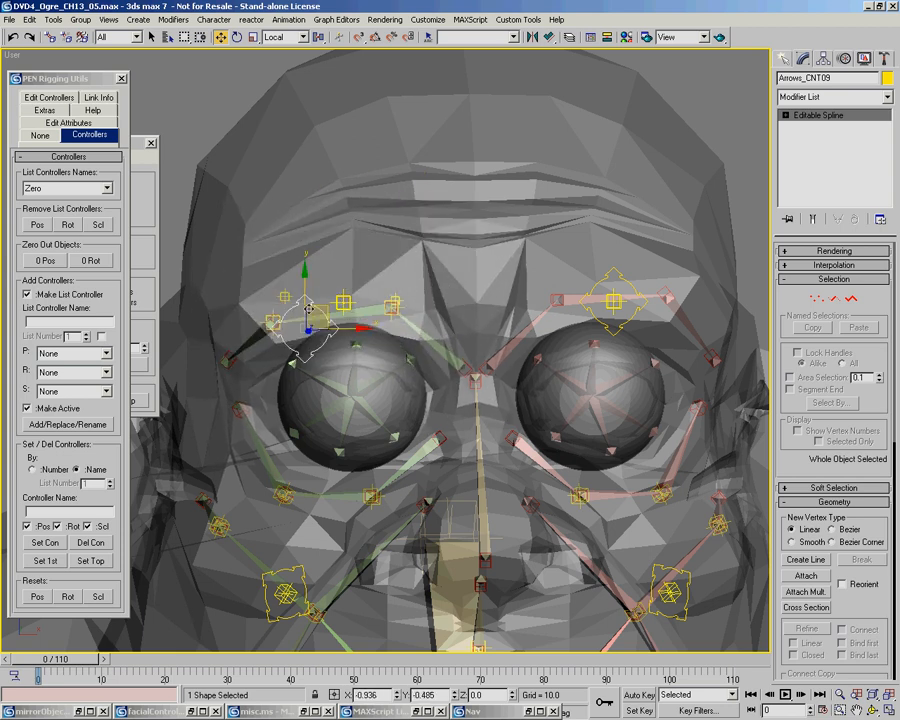
left_click_drag(371, 299, 317, 320)
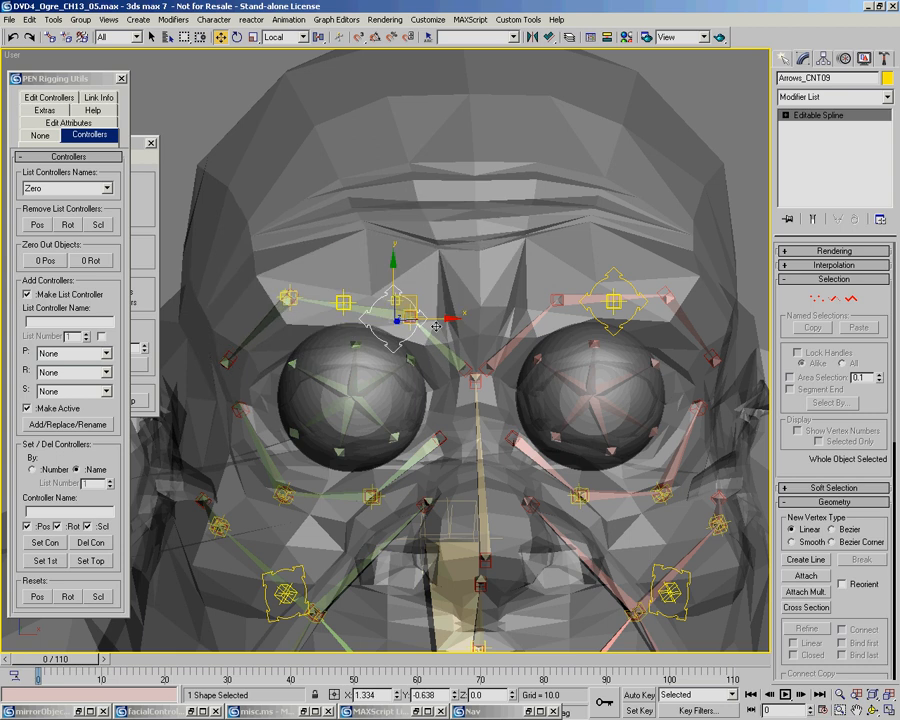
left_click_drag(436, 318, 428, 338)
left_click_drag(311, 334, 422, 213)
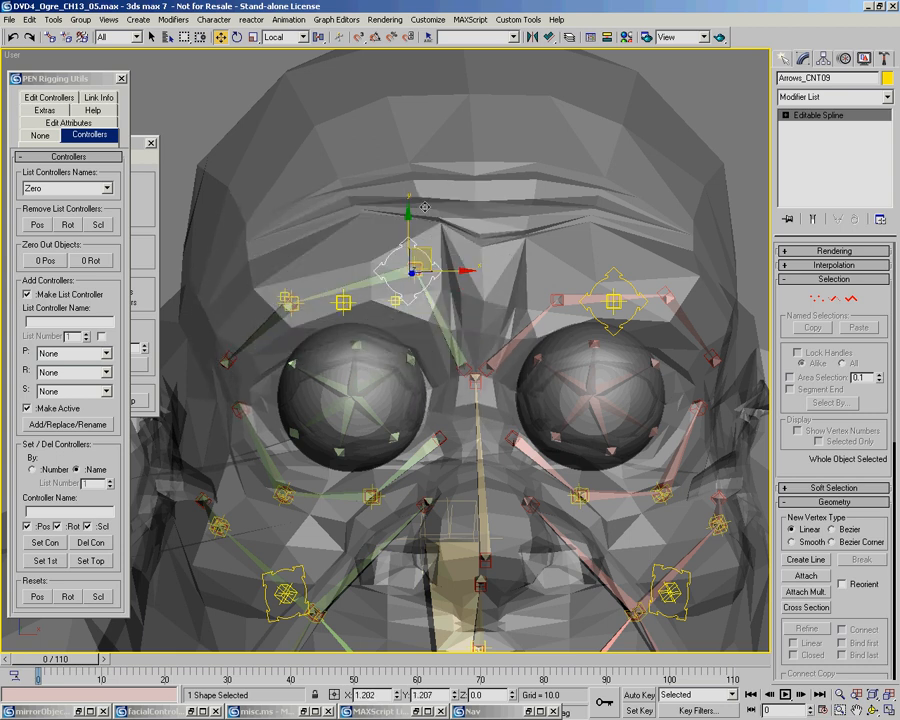
left_click_drag(422, 265, 427, 299)
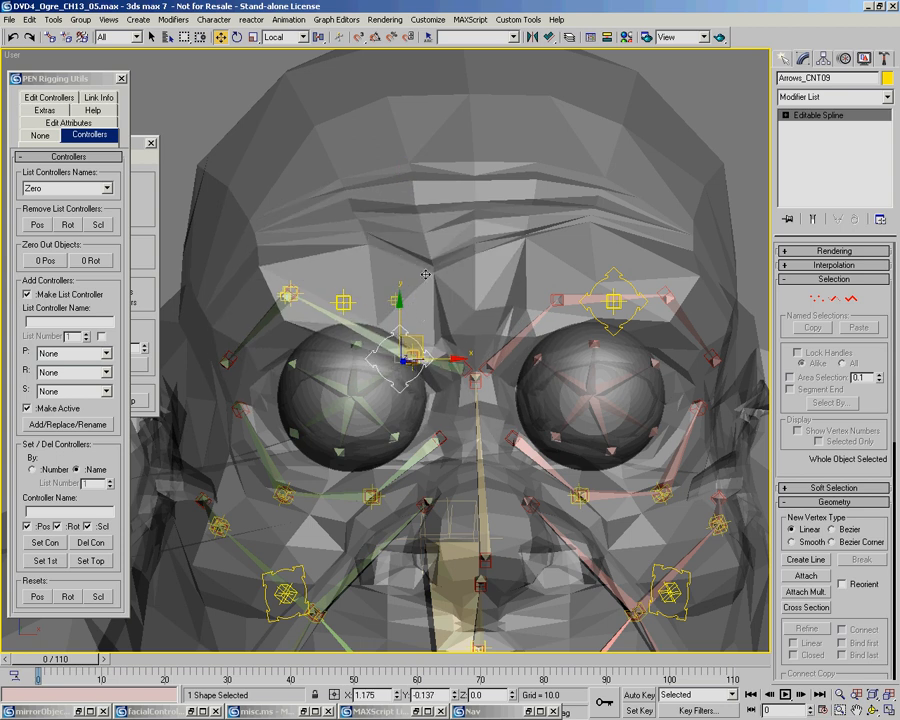
left_click_drag(435, 244, 379, 296)
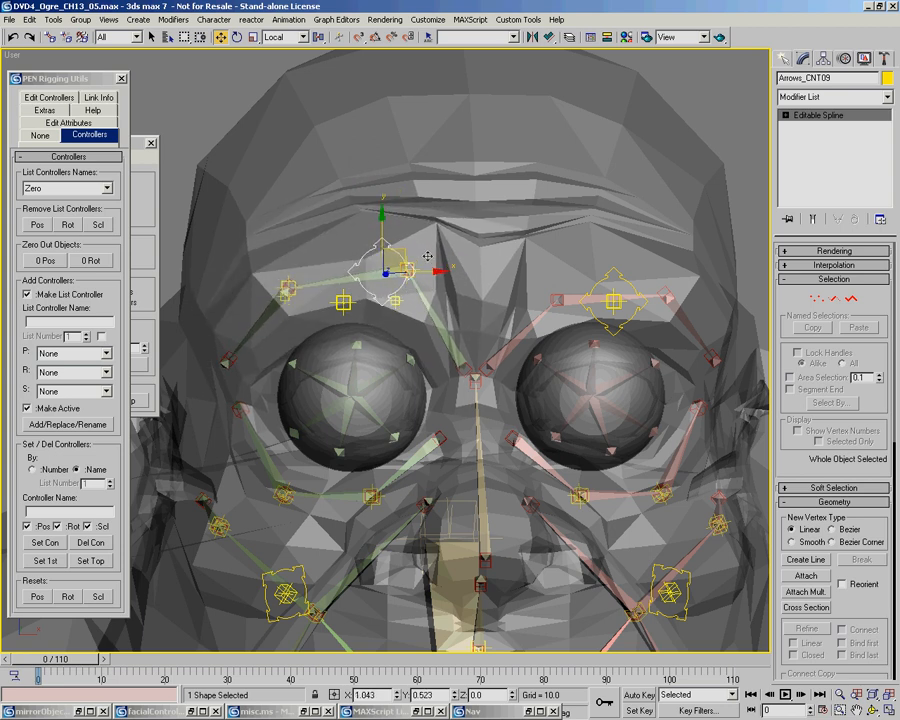
left_click_drag(421, 248, 372, 257)
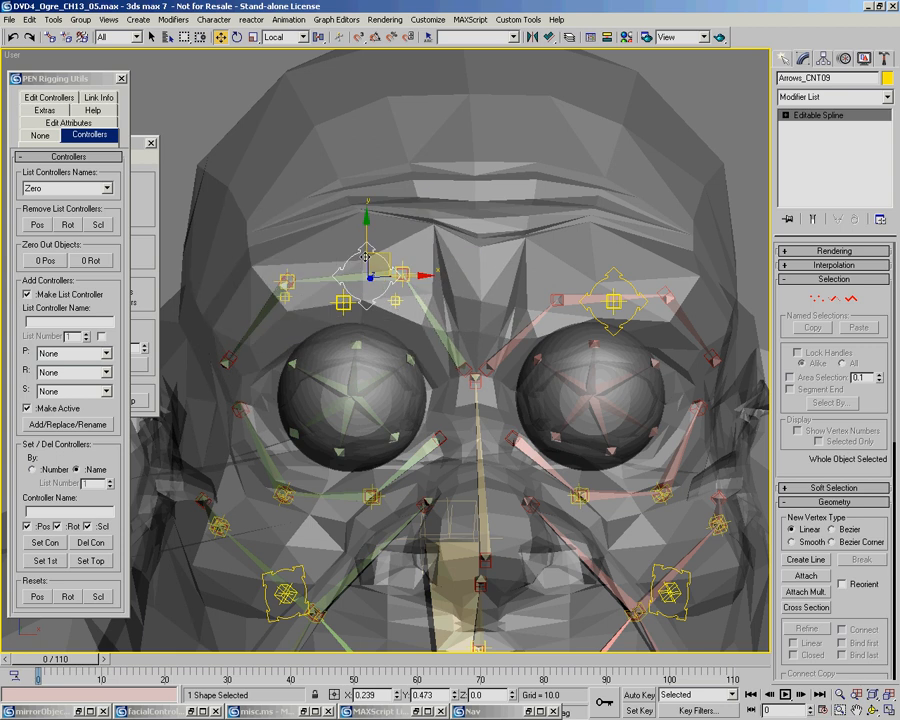
right_click(361, 259)
Examine the face rig's brow, cheek and mouth controllers from the side and the front
middle_click_drag(472, 362, 465, 300)
key("ctrl+r")
left_click_drag(400, 346, 605, 253)
middle_click_drag(518, 317, 480, 329)
left_click_drag(480, 329, 441, 345)
key("alt+z")
middle_click_drag(449, 352, 444, 291)
mouse_move(462, 312)
middle_mouse_down("alt")
mouse_move(430, 317)
mouse_move(454, 313)
middle_mouse_up("alt")
middle_click_drag(445, 384, 426, 350)
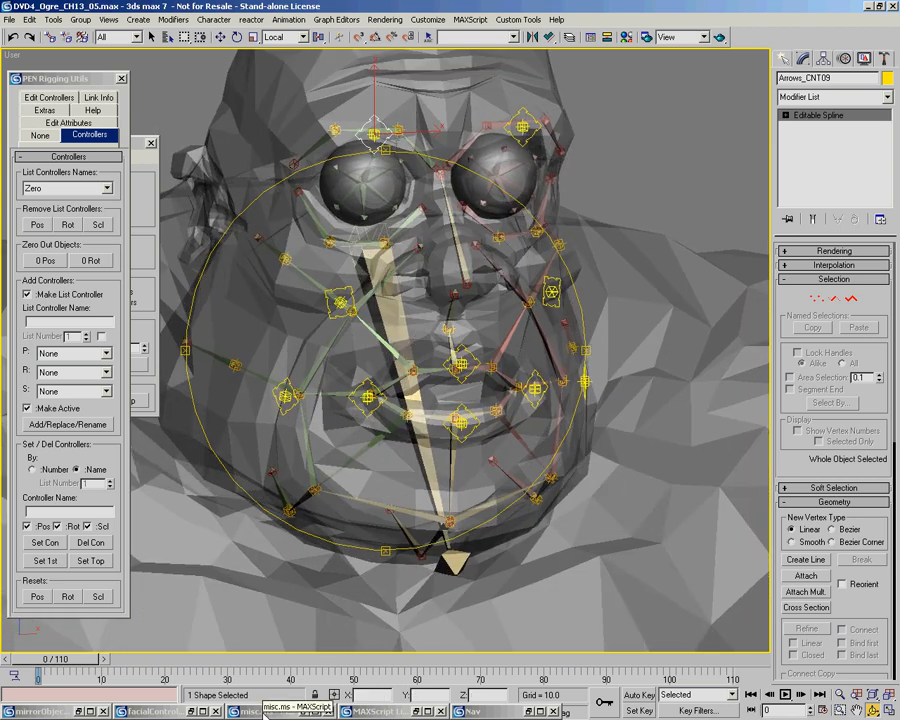
Bring up the mirrorObjects.ms script and widen its window slightly, keeping the left mouth corner in view above it
double_click(55, 715)
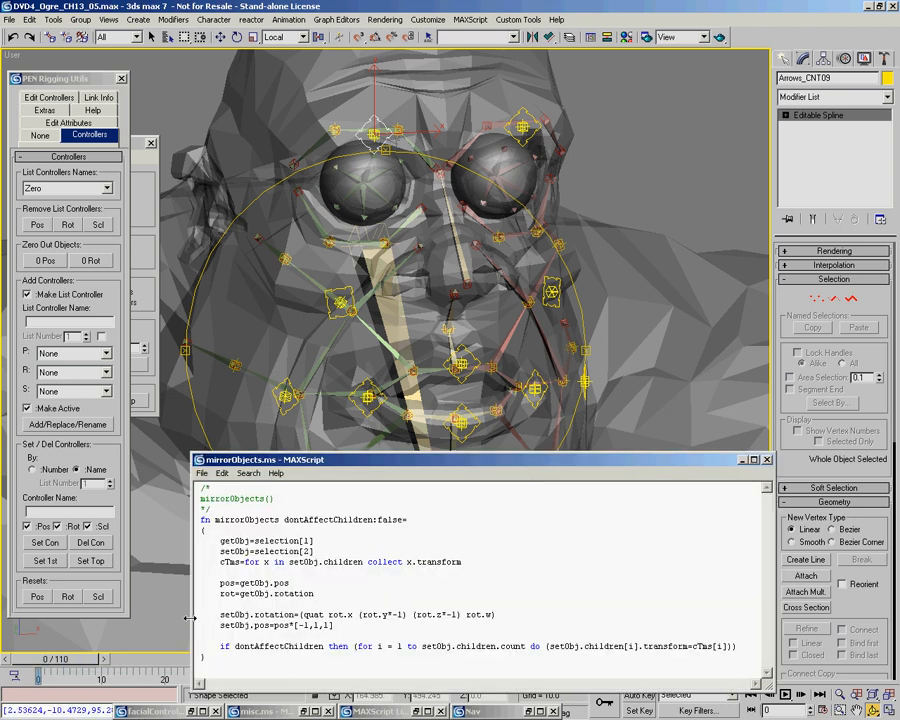
left_click_drag(190, 620, 181, 620)
middle_click_drag(400, 326, 408, 262)
scroll(440, 335, "up", 5)
middle_click_drag(562, 311, 536, 299)
middle_click_drag(482, 317, 468, 305, "alt")
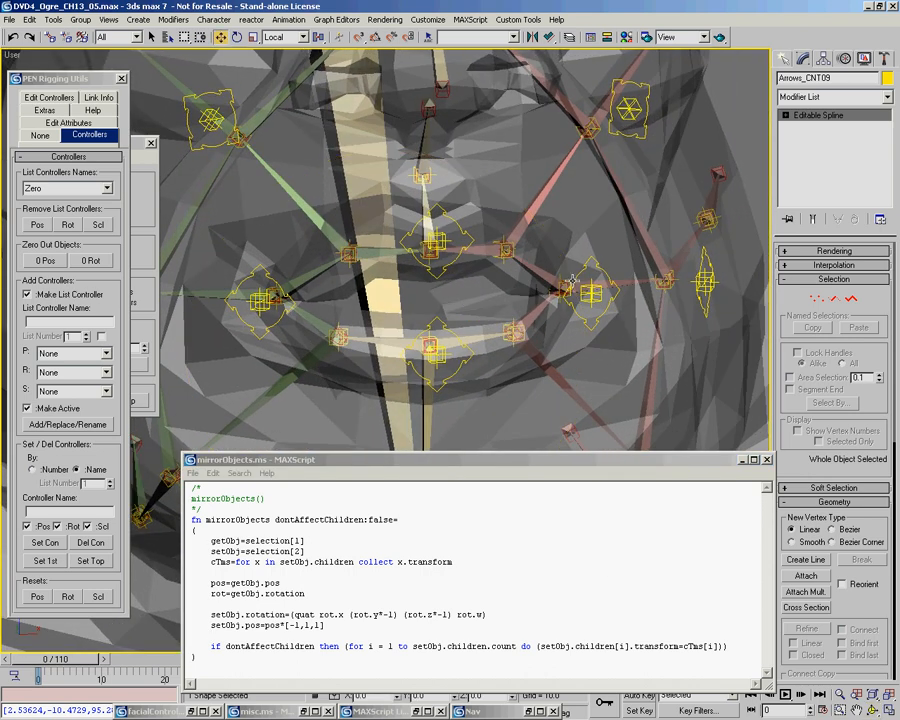
scroll(569, 291, "up", 8)
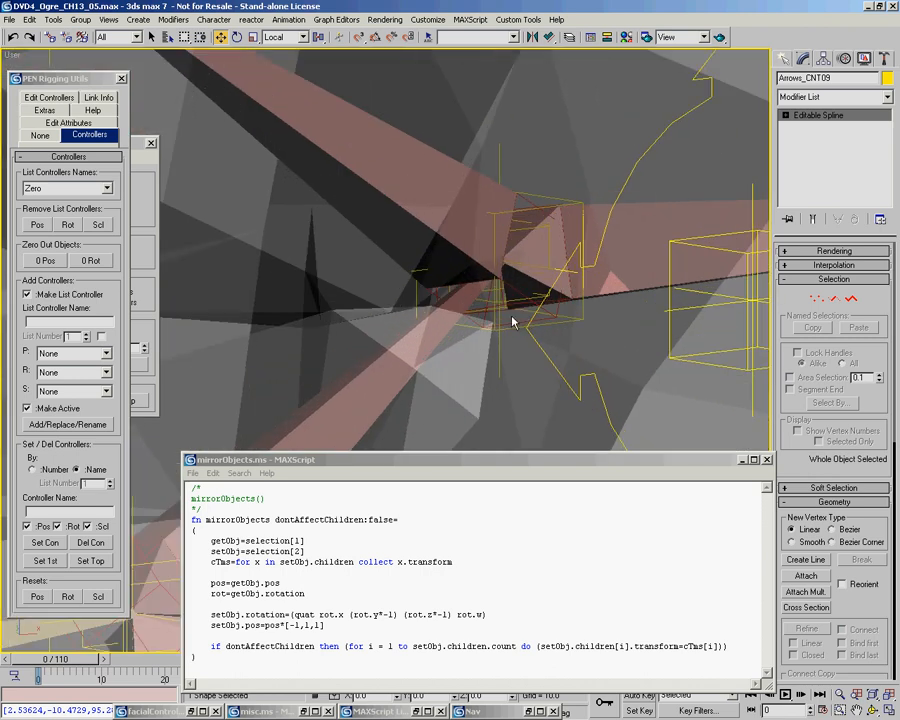
Select the group point helper at the left mouth corner and try rotating it, cancelling the rotation
left_click(579, 312)
left_click(584, 312)
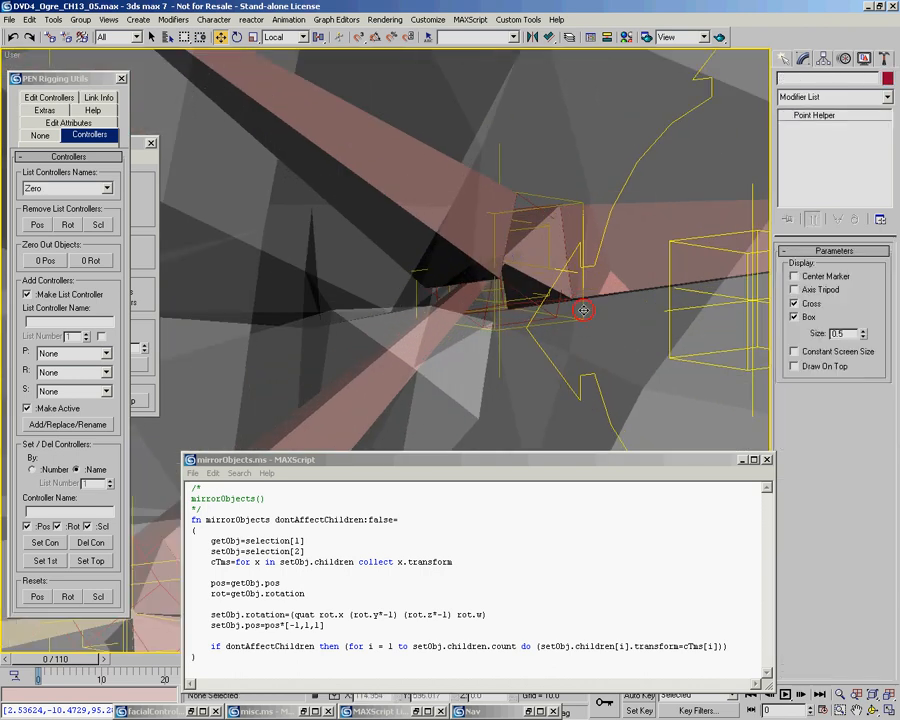
middle_click_drag(497, 289, 526, 243)
scroll(526, 243, "down", 3)
right_click(542, 310)
left_click(572, 342)
key("e")
left_click_drag(526, 223, 558, 201)
right_click(558, 201)
Try rotating the left mouth corner's group helper with Don't Affect Children enabled, cancel it and disable the option
left_click(827, 62)
left_click(826, 355)
mouse_move(536, 206)
left_mouse_down()
mouse_move(530, 220)
mouse_move(536, 208)
left_mouse_up()
right_click(536, 208)
middle_click_drag(512, 281, 532, 223)
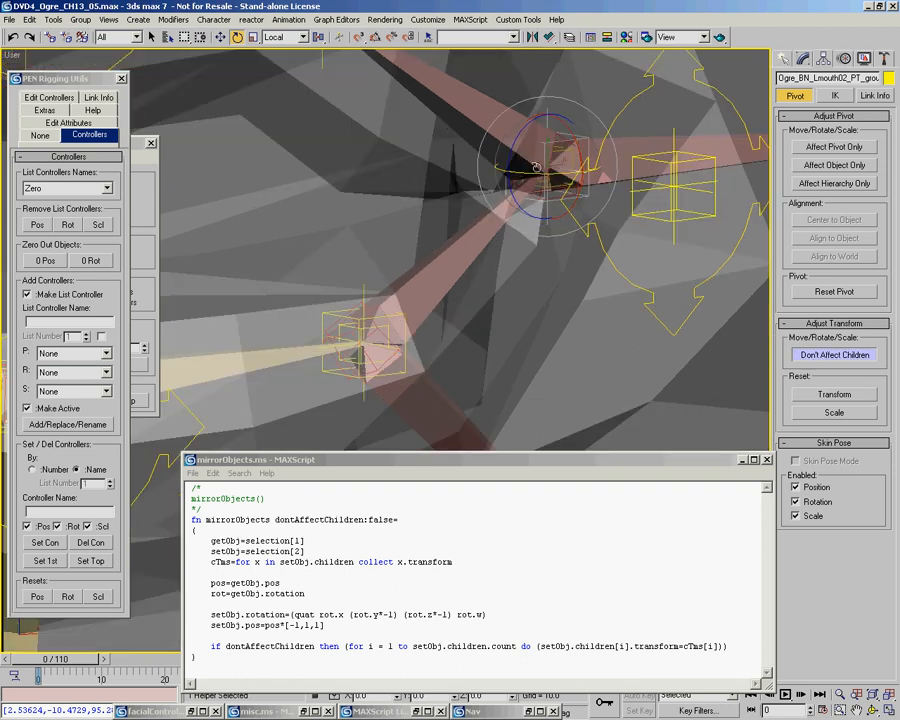
left_click(834, 358)
middle_click_drag(574, 143, 523, 196)
scroll(517, 208, "up", 3)
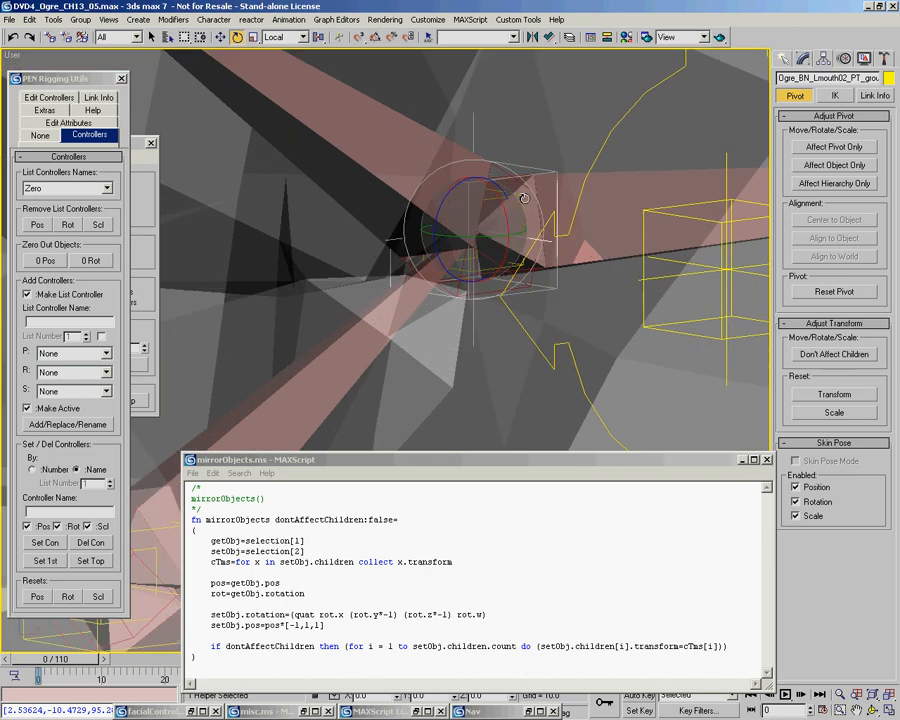
middle_click_drag(466, 293, 523, 240)
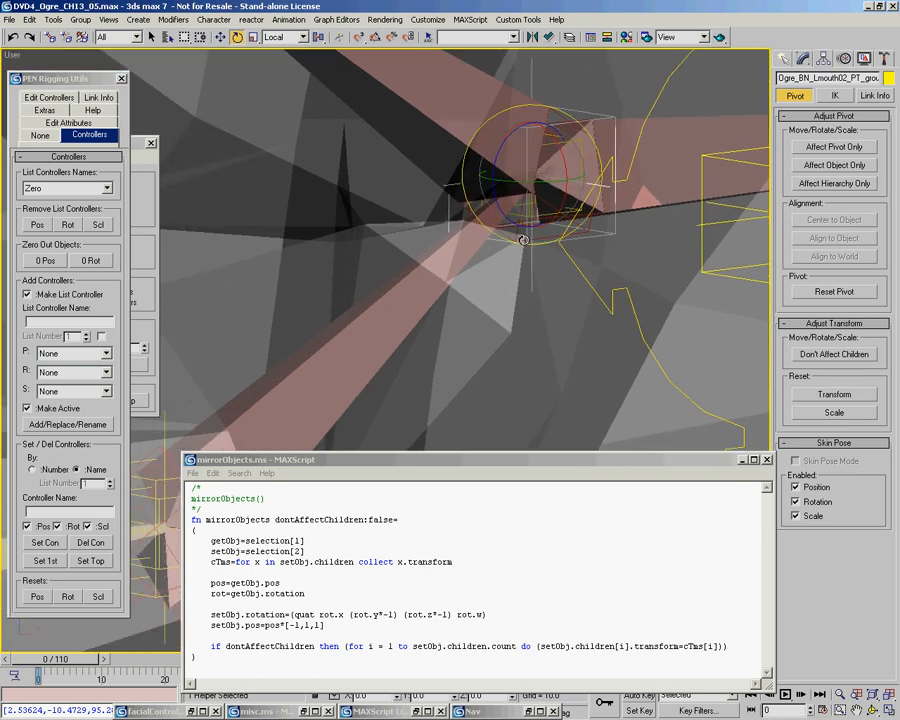
Review the mirrorObjects line that collects the children's transforms and highlight the function's dontAffectChildren parameter
scroll(523, 240, "down", 3)
triple_click(194, 562)
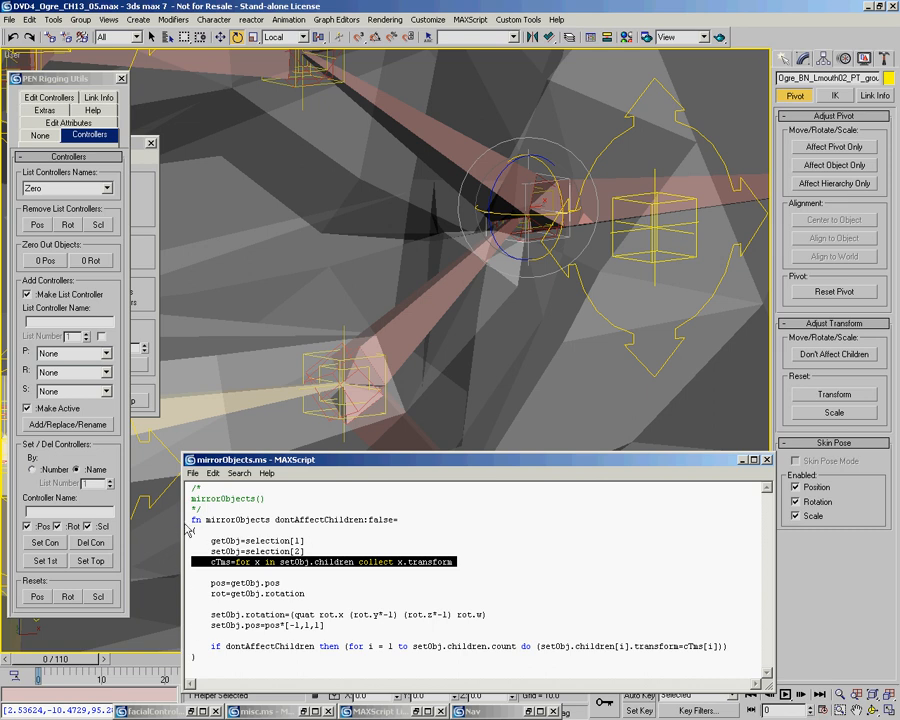
left_click_drag(275, 520, 364, 520)
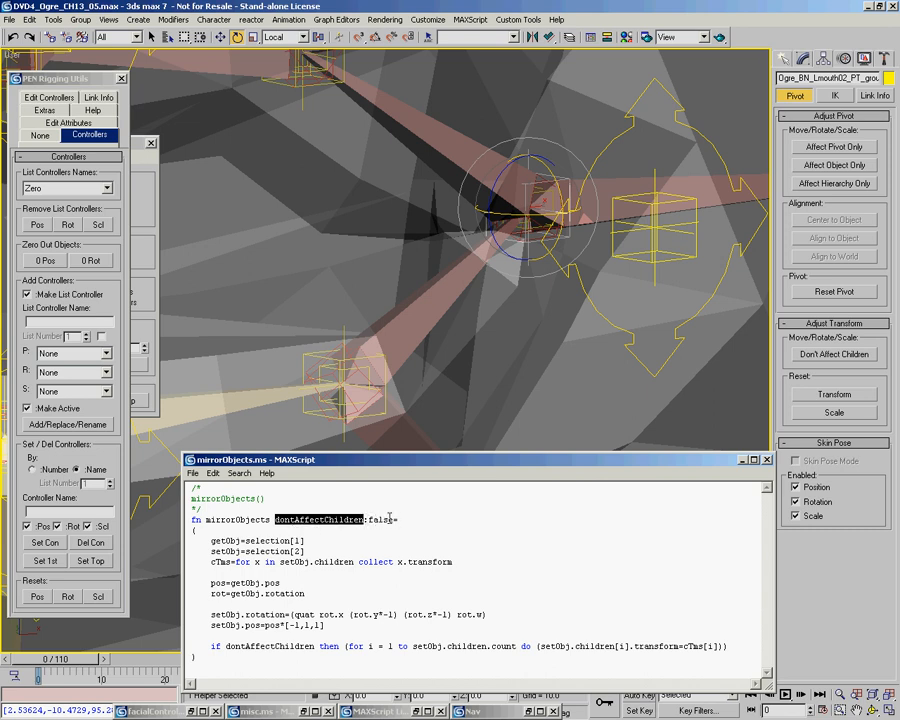
Duplicate the mirrorObjects() example call on a new line of the header comment, leaving out its parentheses
left_click_drag(268, 499, 191, 499)
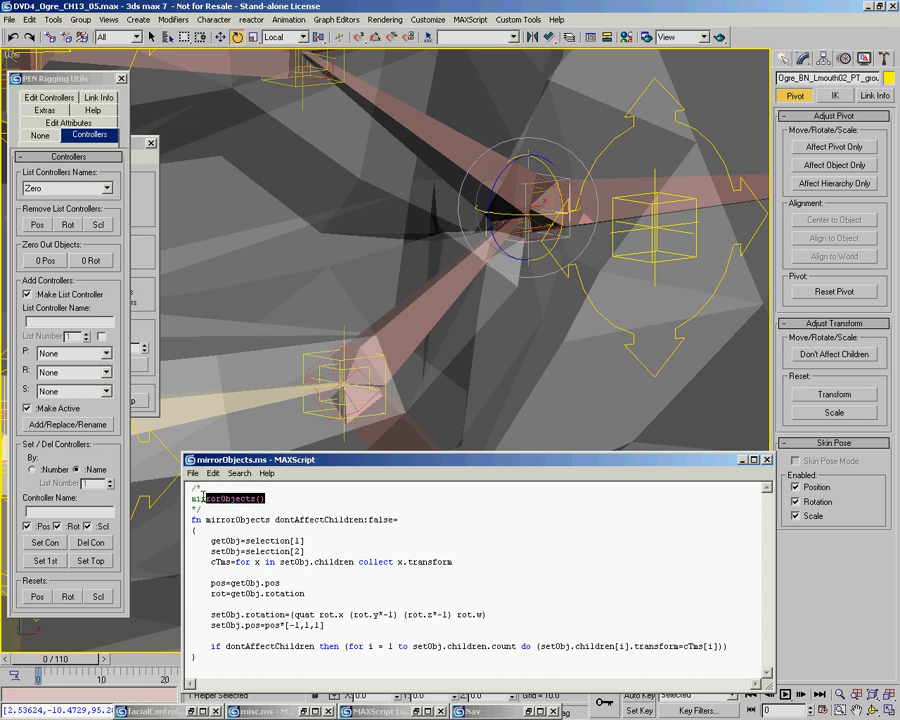
key("ctrl+c")
left_click(274, 498)
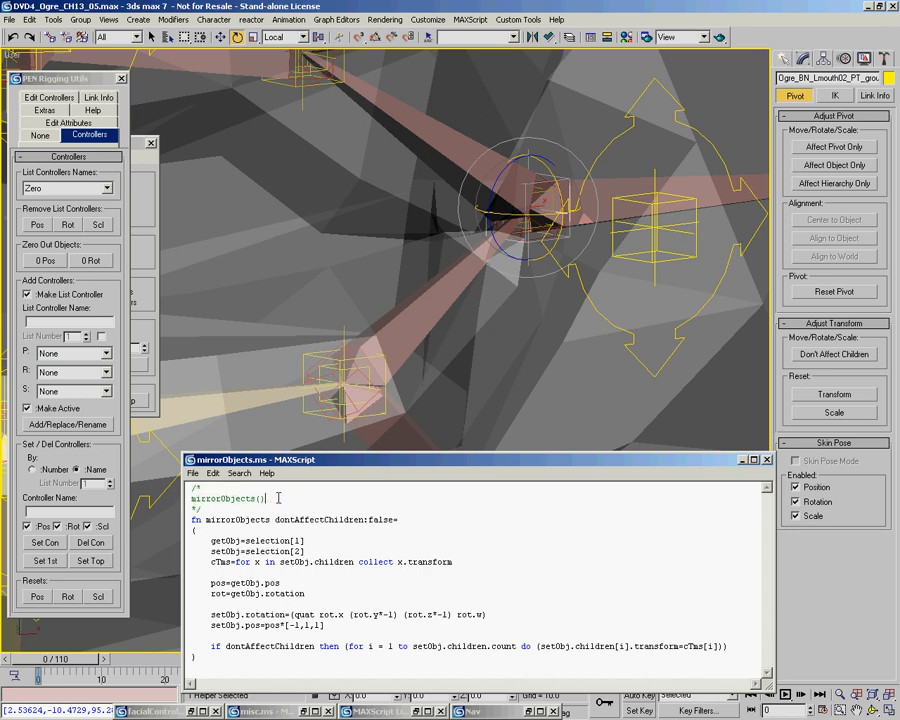
key("Return")
key("ctrl+v")
left_click_drag(268, 509, 256, 509)
key("BackSpace")
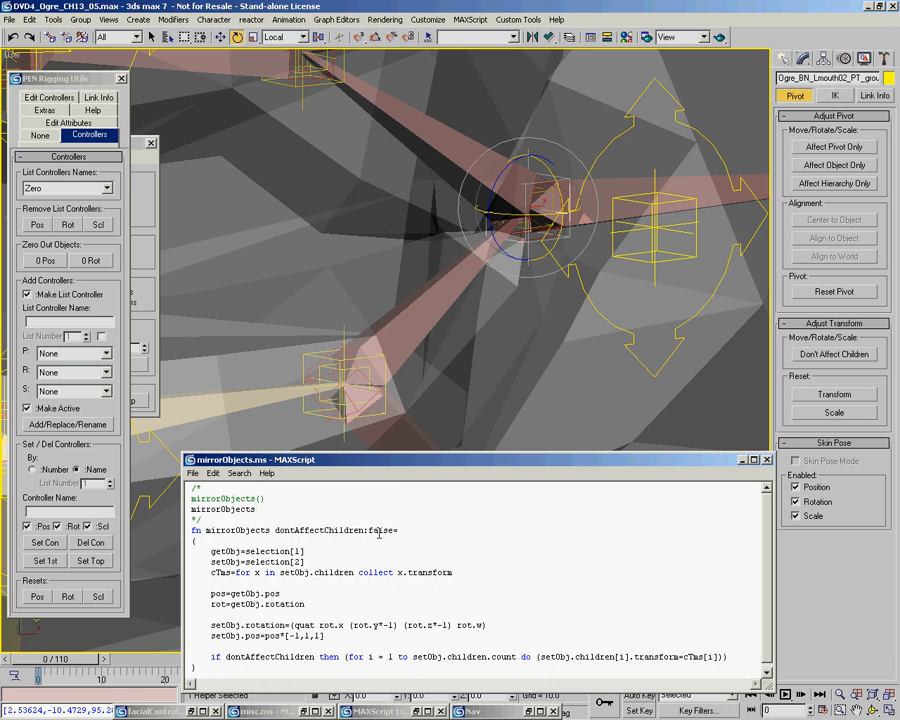
Complete the second example call in the header comment with the argument dontAffectChildren:true
left_click_drag(396, 530, 270, 530)
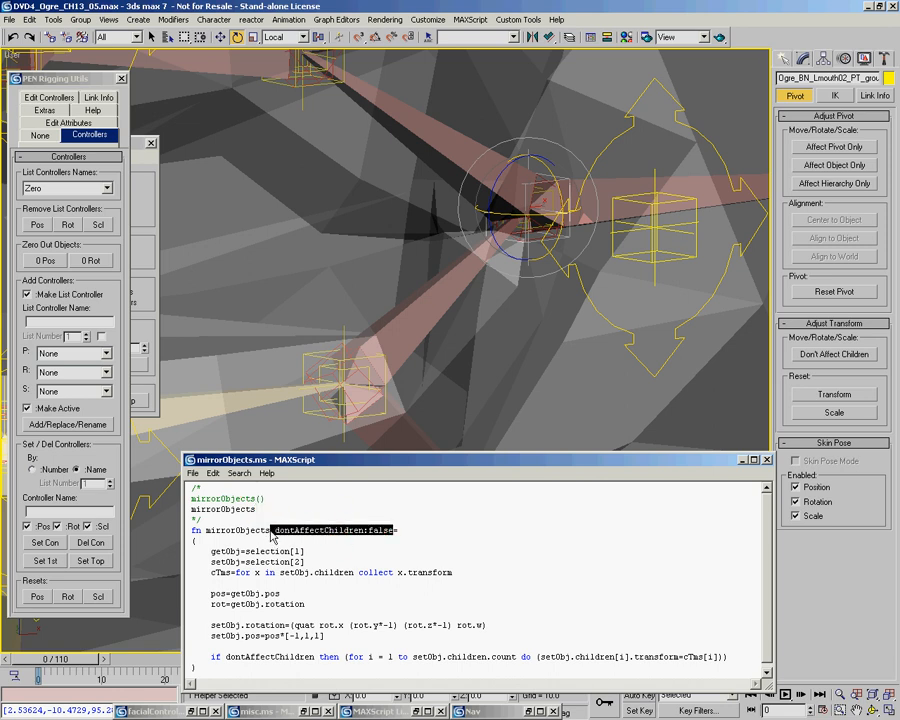
key("ctrl+c")
left_click(277, 509)
key("ctrl+v")
double_click(360, 509)
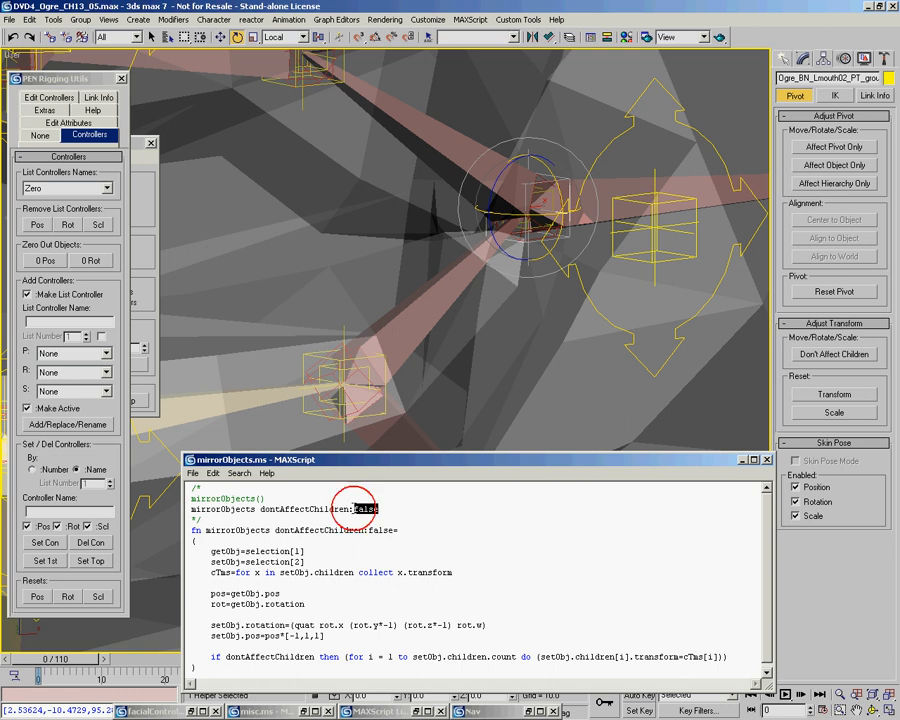
type("tru")
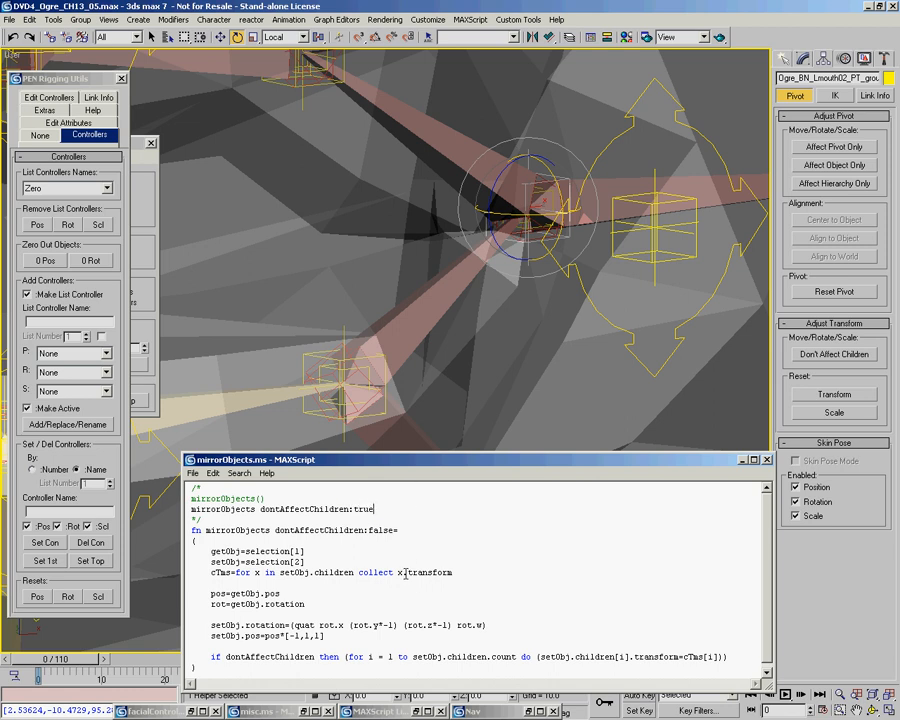
Review the script lines defining getObj, setObj and the cTms variable that stores the children's transforms
left_click(185, 577)
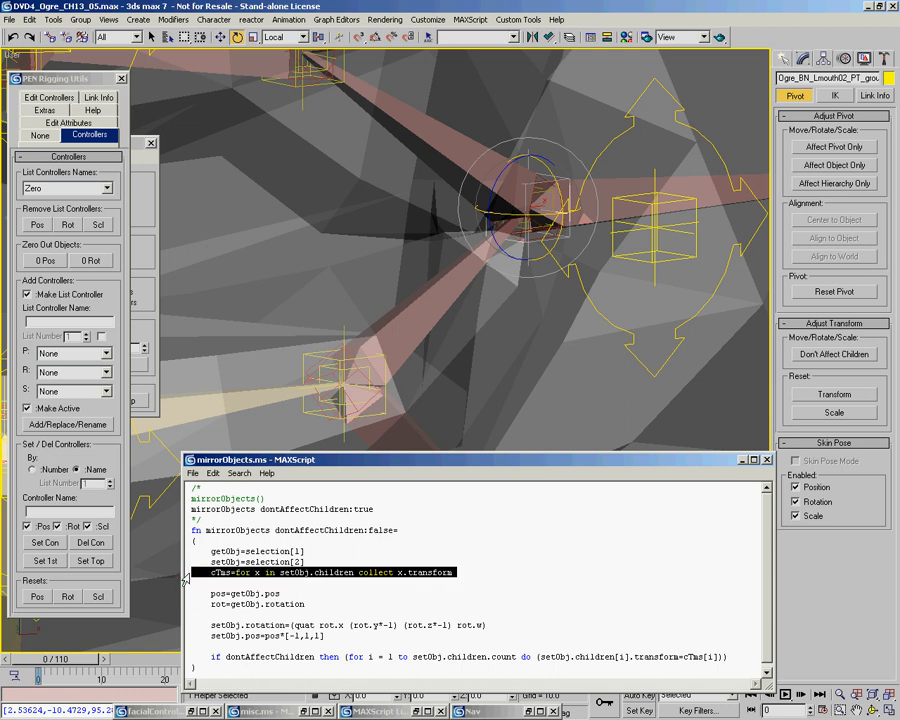
left_click(185, 551)
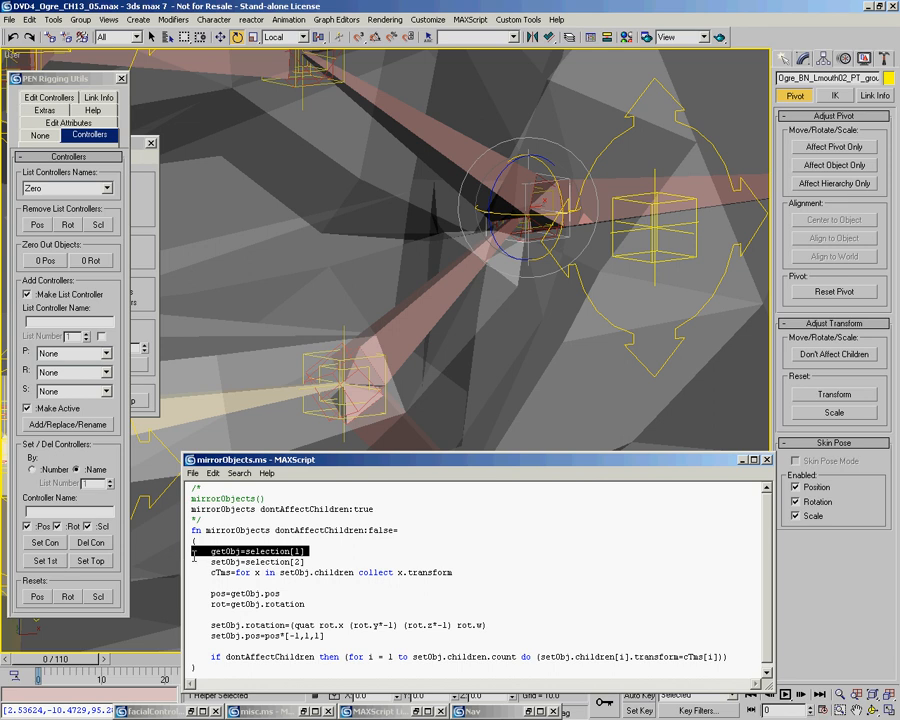
left_click(185, 563)
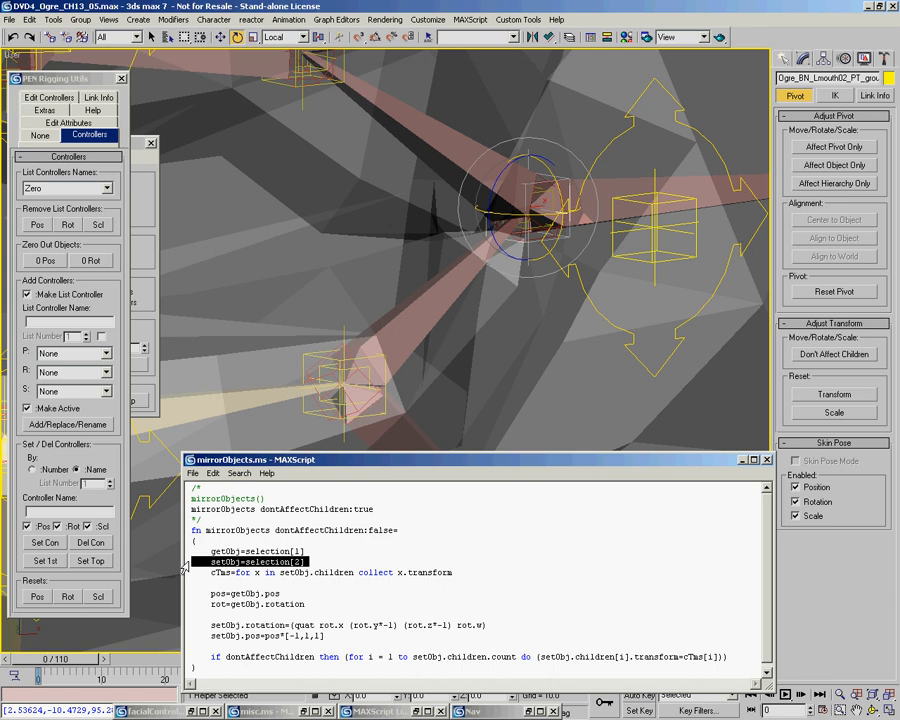
left_click(186, 572)
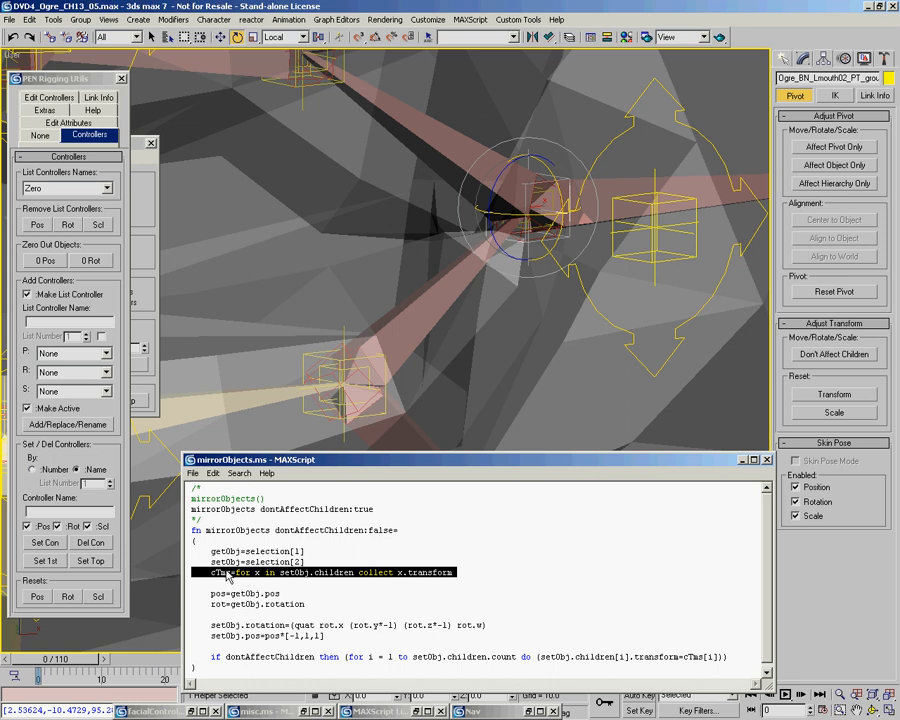
left_click_drag(233, 573, 206, 573)
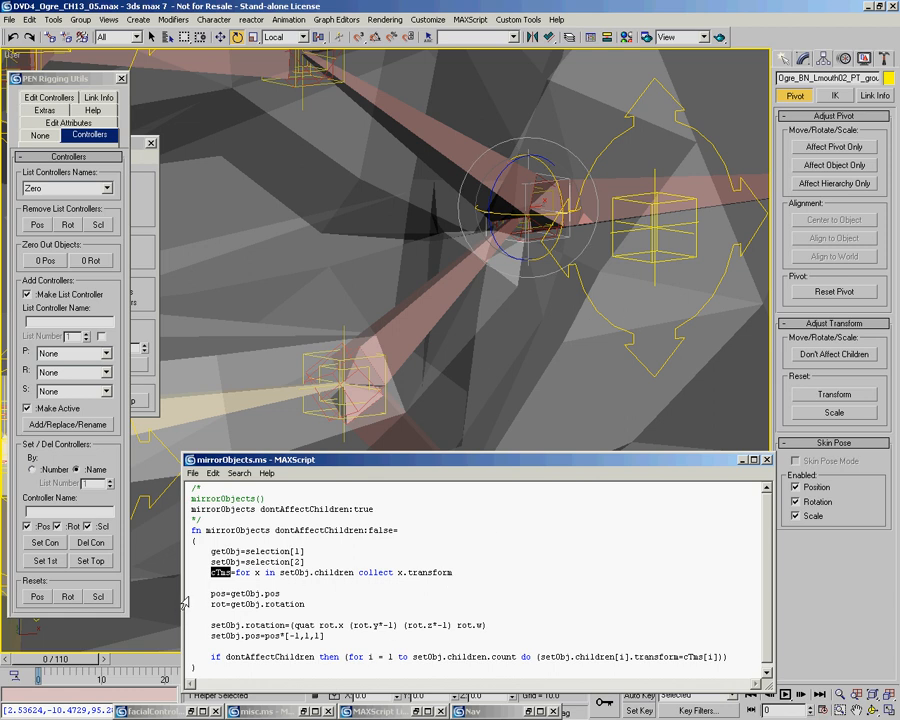
Review the position and rotation mirroring block and the dontAffectChildren condition that reapplies the cTms transforms
left_click_drag(186, 601, 172, 638)
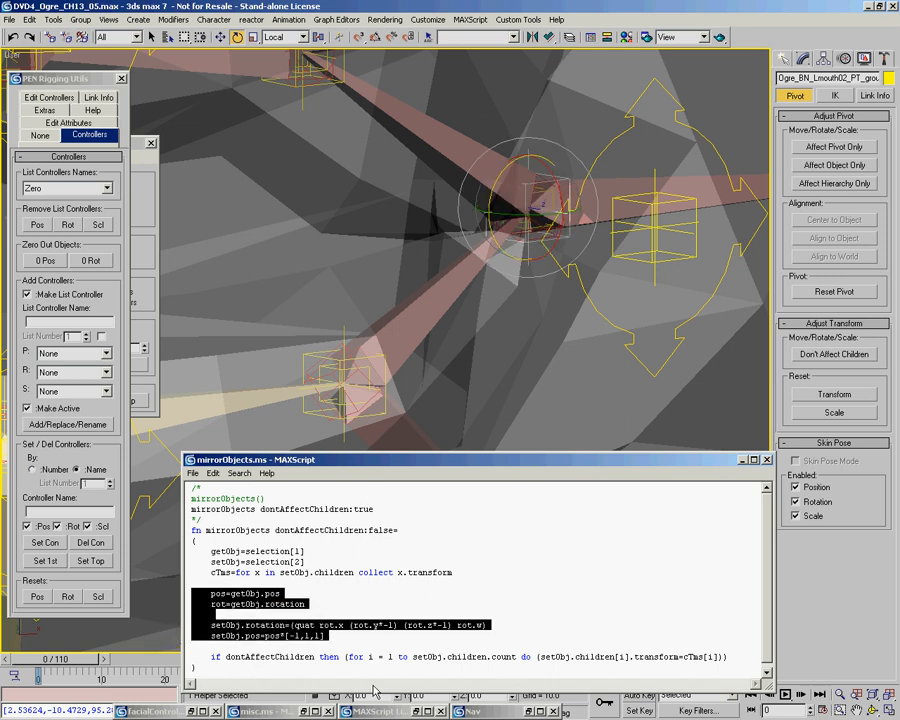
triple_click(201, 658)
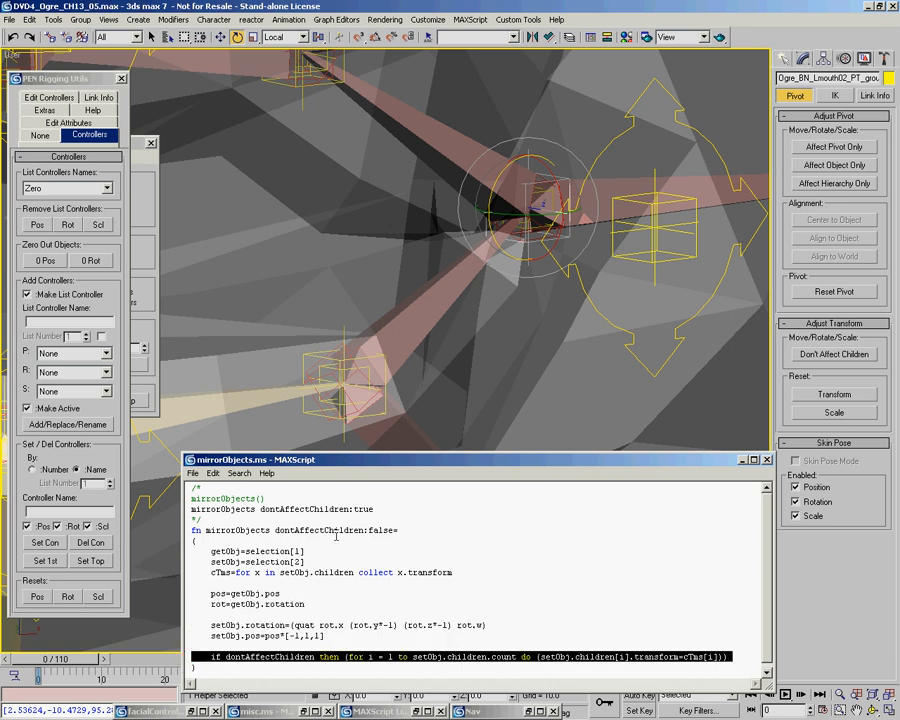
left_click(340, 531)
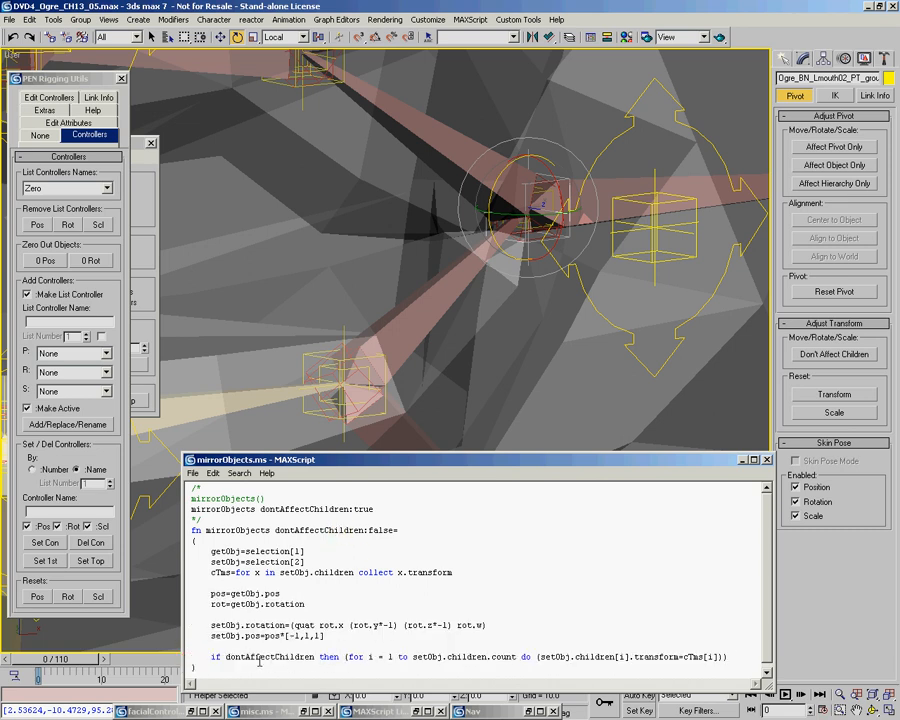
left_click_drag(226, 659, 314, 661)
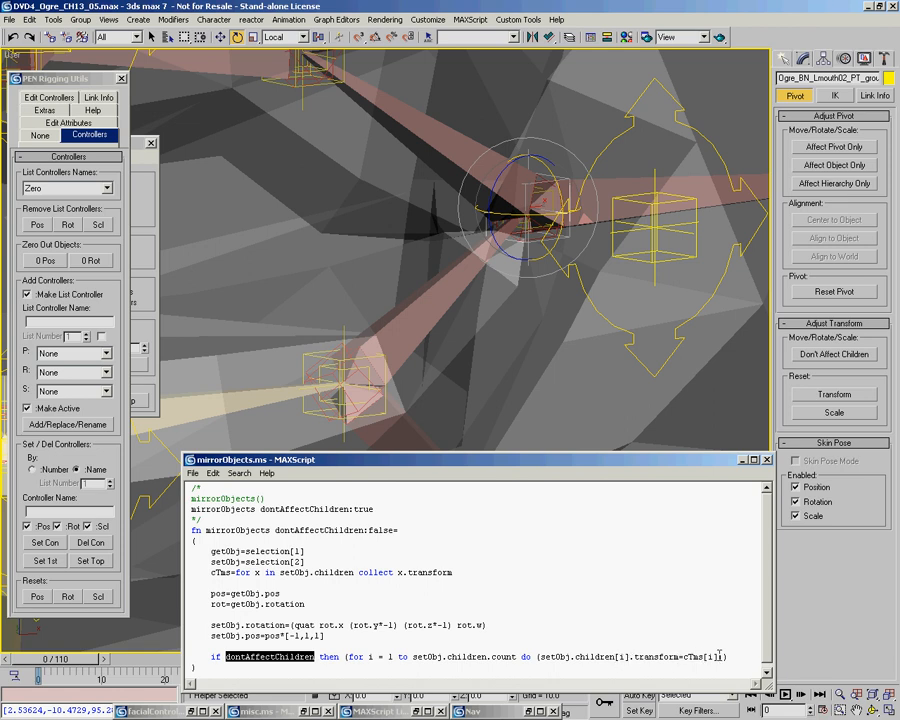
left_click_drag(231, 572, 211, 573)
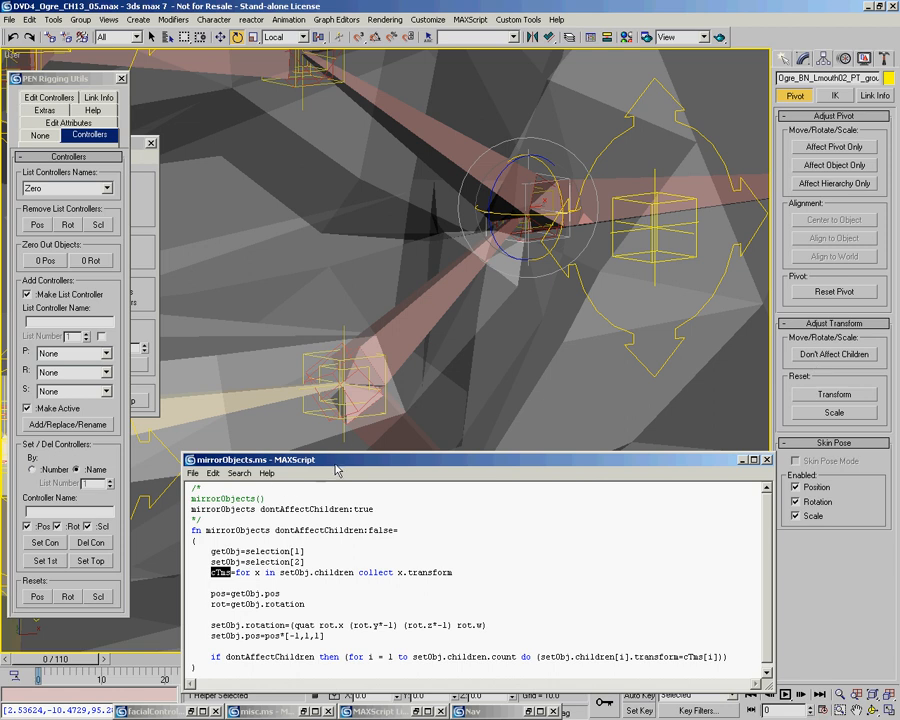
Look over the face rig from mouth to brows, selecting the arrow controller above the ogre's right eye and clearing the selection
scroll(522, 260, "down", 8)
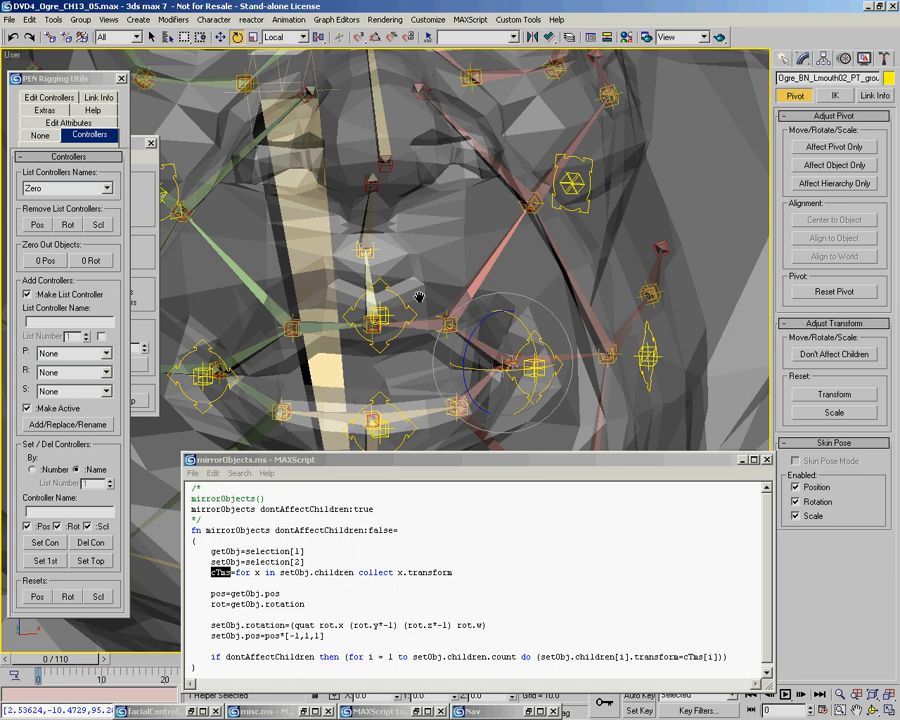
mouse_move(419, 297)
middle_mouse_down()
mouse_move(415, 324)
mouse_move(444, 378)
middle_mouse_up()
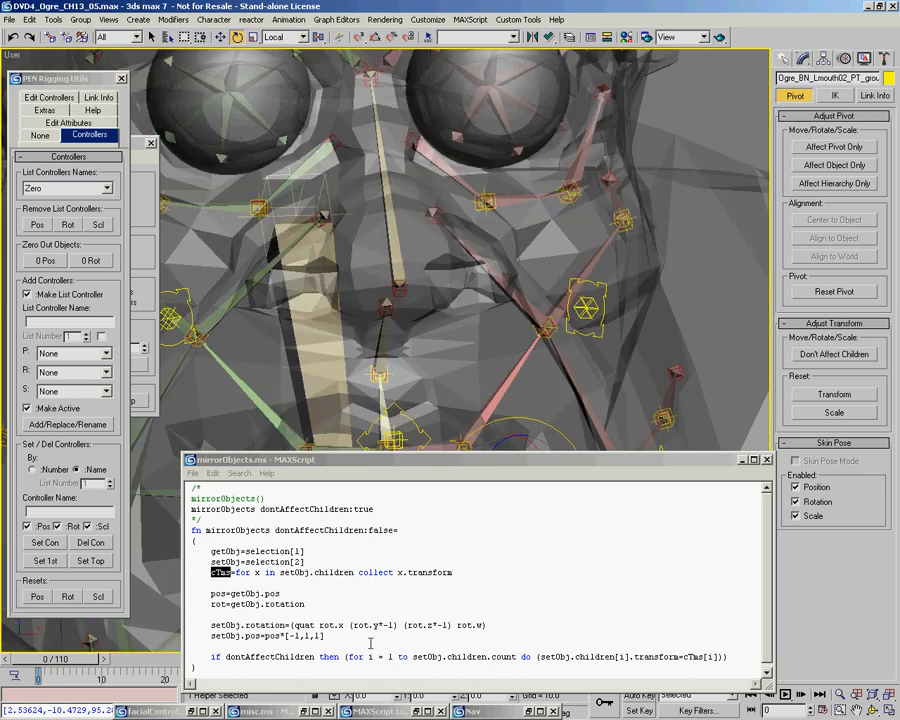
middle_click_drag(283, 168, 320, 205)
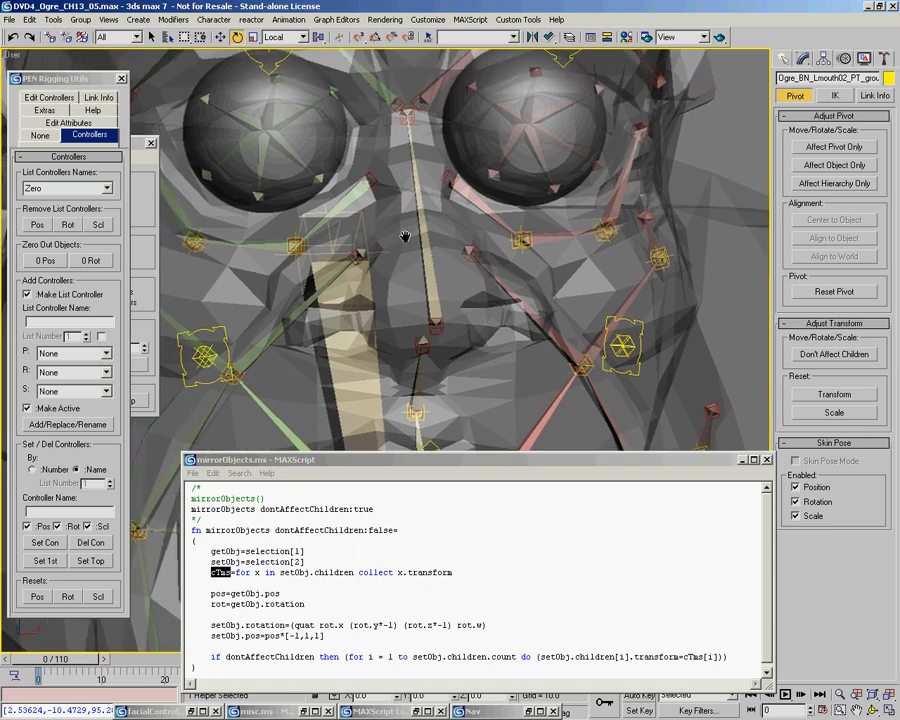
middle_click_drag(392, 182, 411, 305)
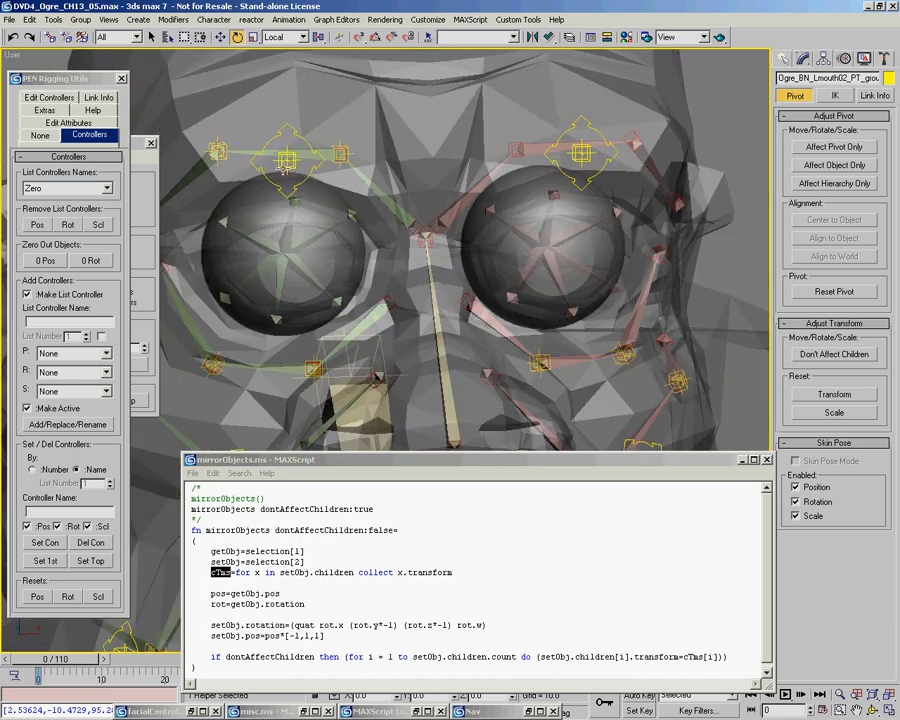
left_click(287, 163)
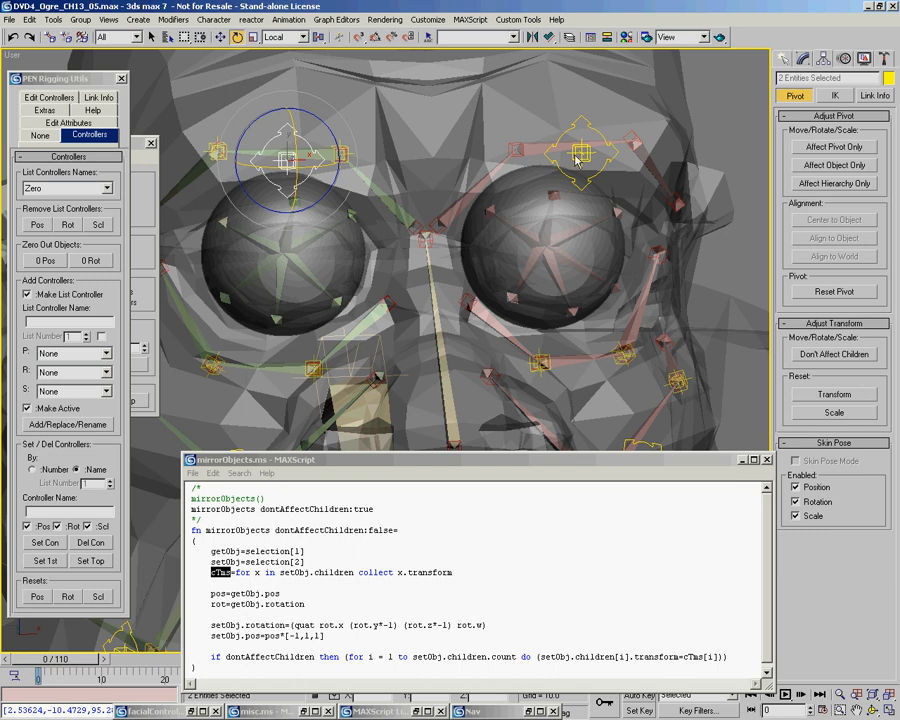
left_click(525, 90)
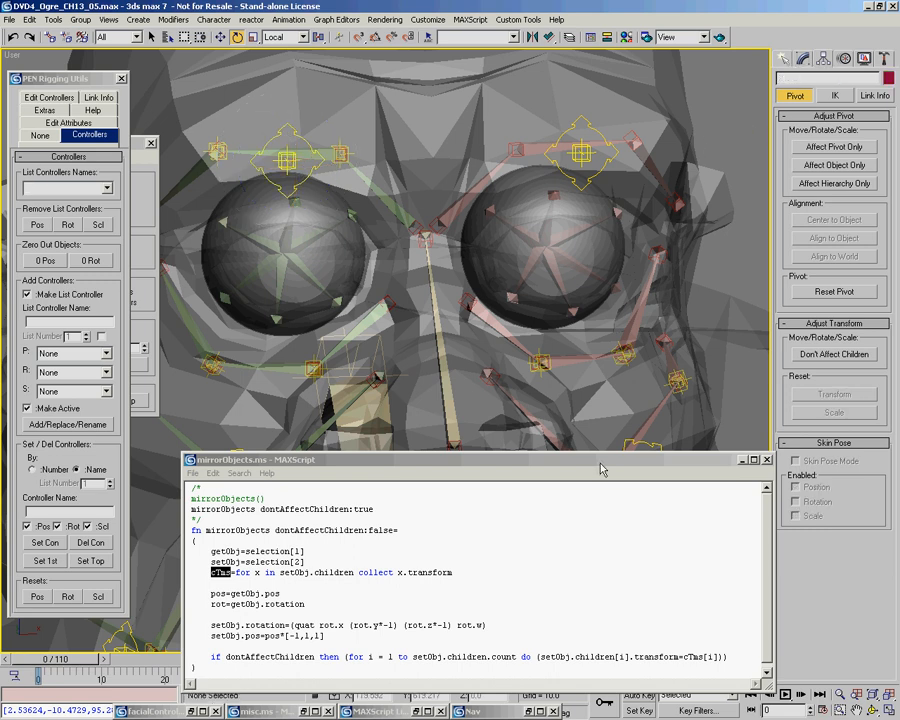
Evaluate the mirrorObjects.ms script and minimize its window to uncover the face rig
left_click(281, 497)
left_click(384, 508)
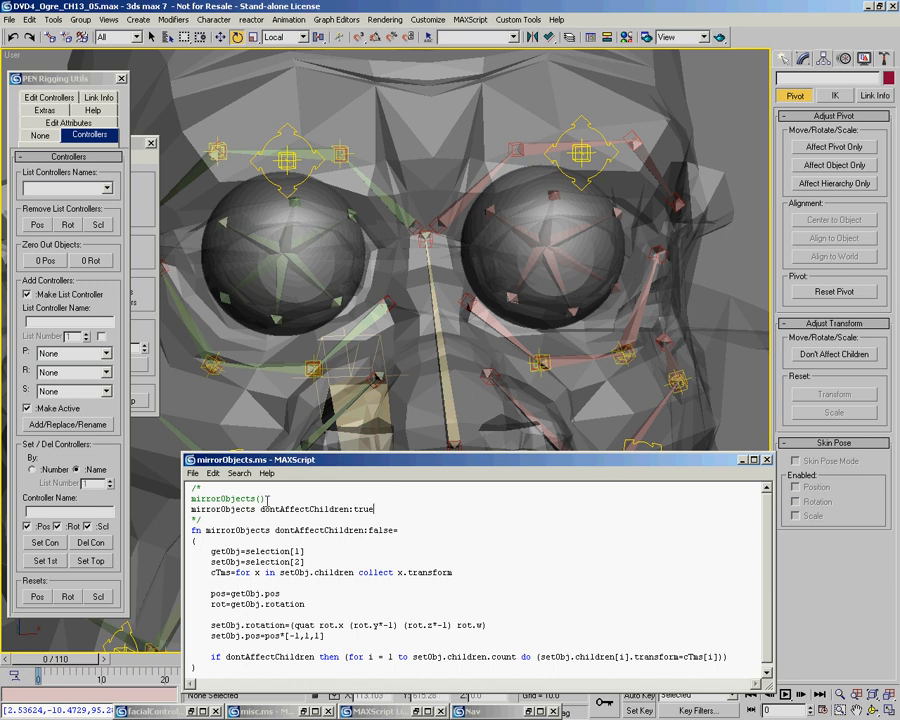
left_click(381, 464)
key("ctrl+e")
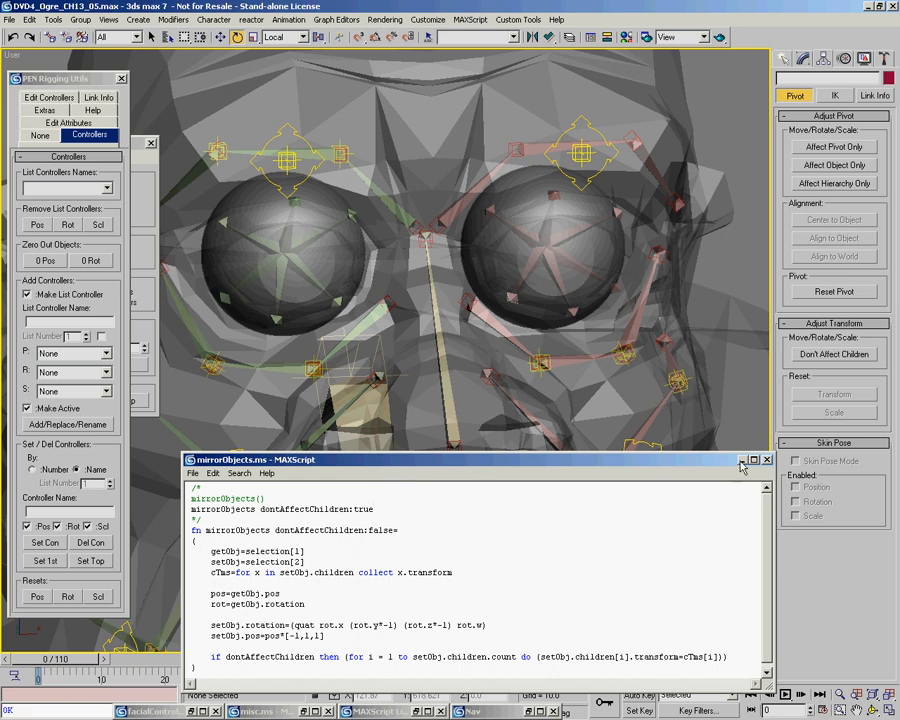
left_click(743, 461)
Select the arrow controller above the ogre's left eye and examine the face rig from several angles
middle_click_drag(422, 268, 476, 352)
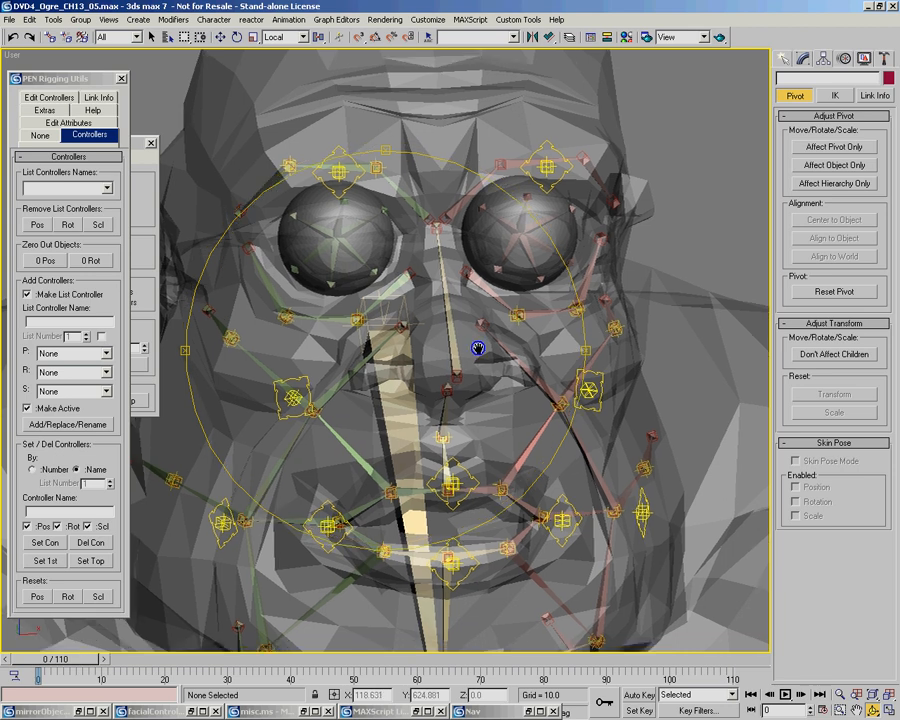
left_click(545, 172)
middle_click_drag(350, 337, 493, 328, "alt")
middle_click_drag(493, 328, 447, 326, "alt")
right_click(440, 323)
left_click(475, 341)
middle_click_drag(460, 262, 428, 287, "alt")
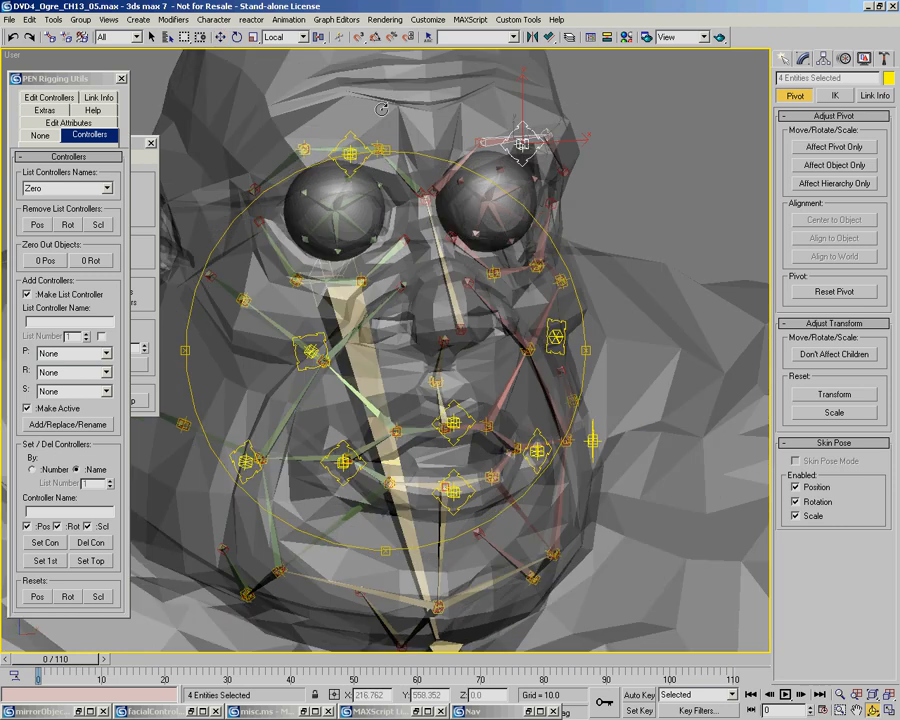
Select only the arrow controller above the ogre's right eye and compare it with its mirrored counterpart
left_click(349, 148)
middle_click_drag(559, 162, 546, 175)
middle_click_drag(487, 394, 507, 367, "alt")
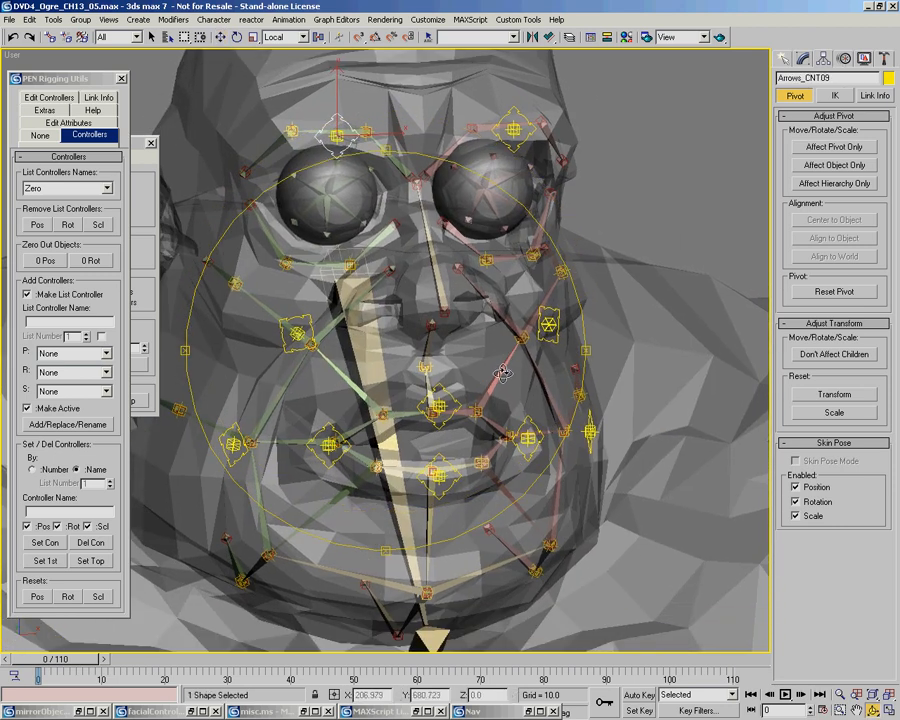